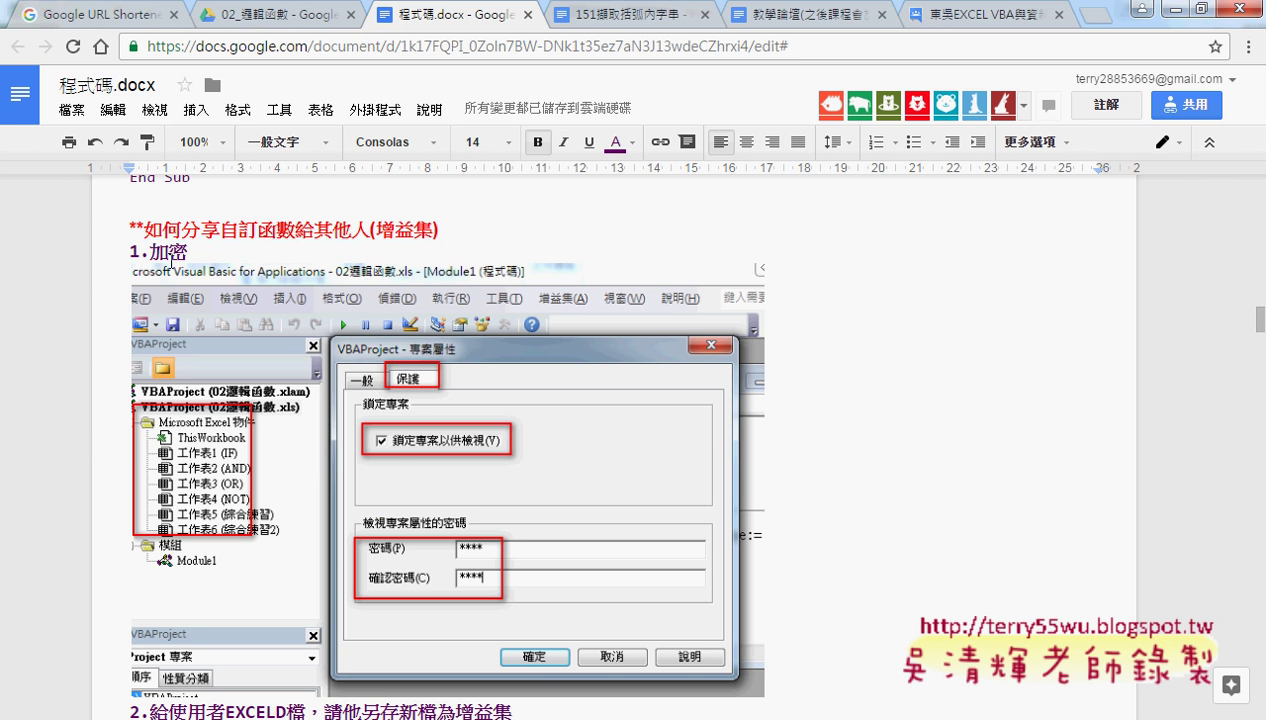
Step: Highlight the 1.加密 heading in the Google Docs notes and scroll down
left_click_drag(133, 250, 188, 250)
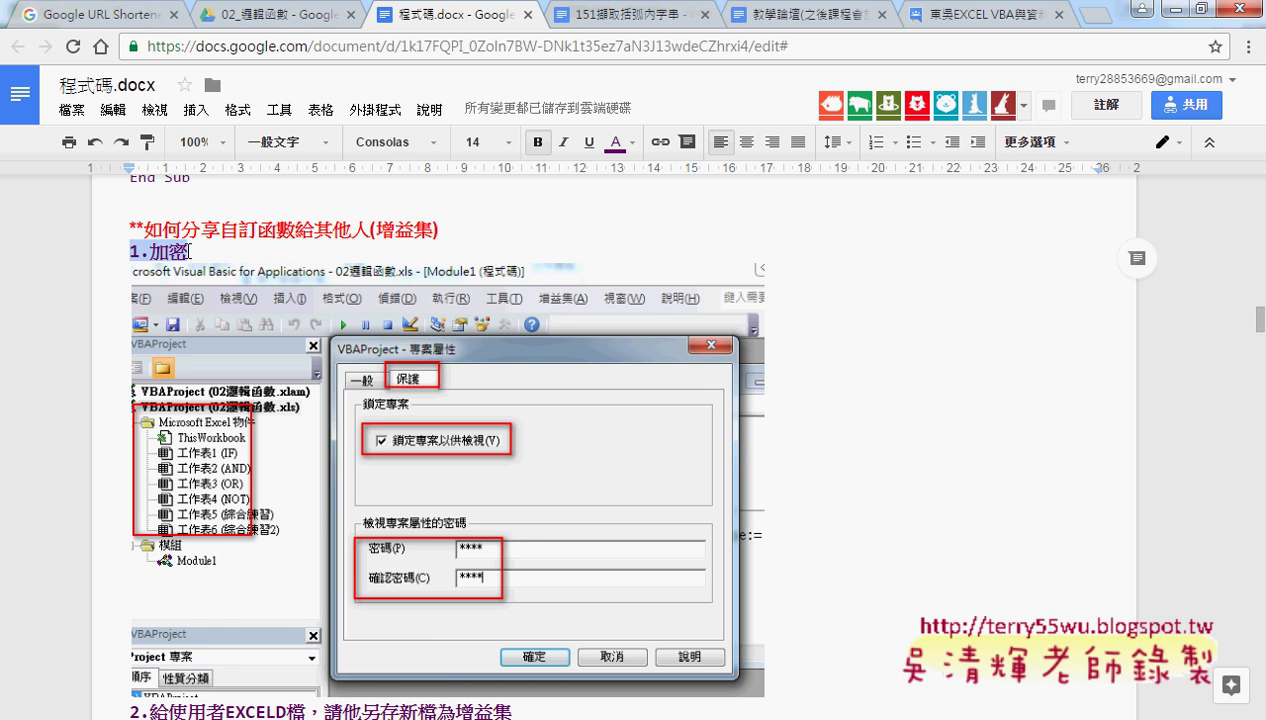
scroll(188, 250, "down", 1)
scroll(180, 280, "down", 2)
scroll(175, 300, "down", 1)
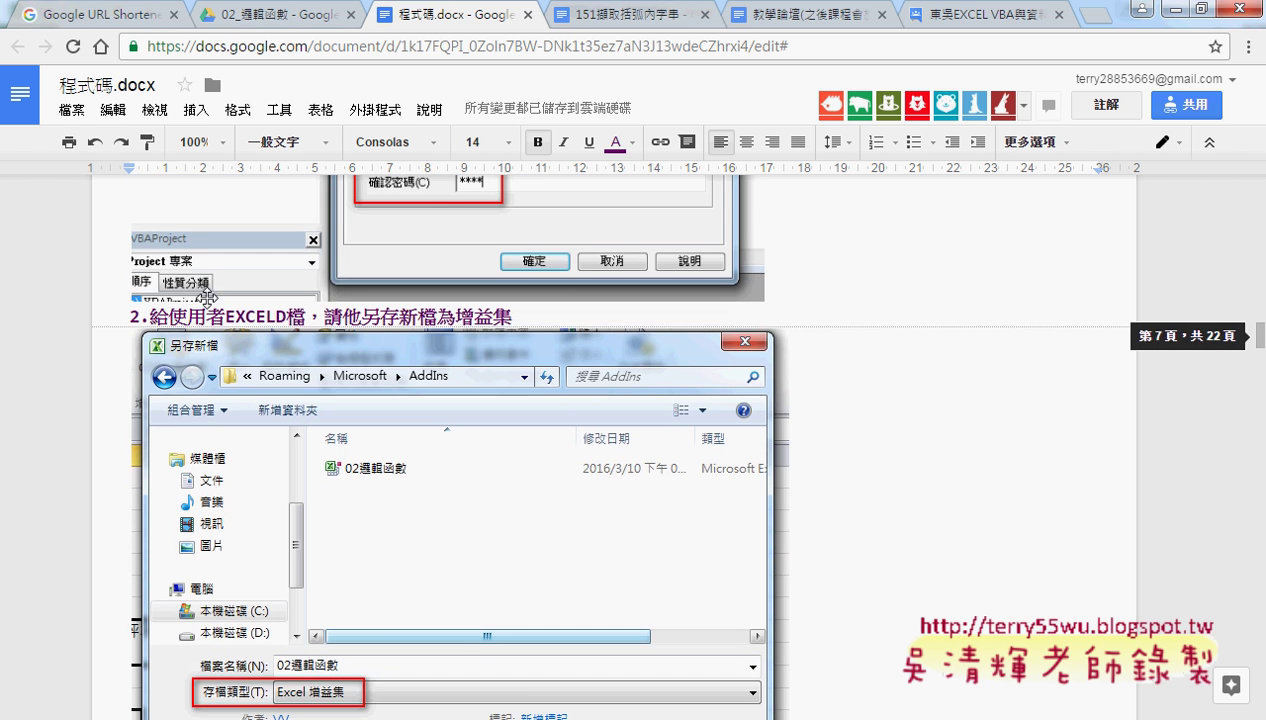
Step: Highlight the 另存新檔為增益集 heading, review its screenshots, then switch to the 02邏輯函數 workbook
left_click_drag(130, 316, 530, 316)
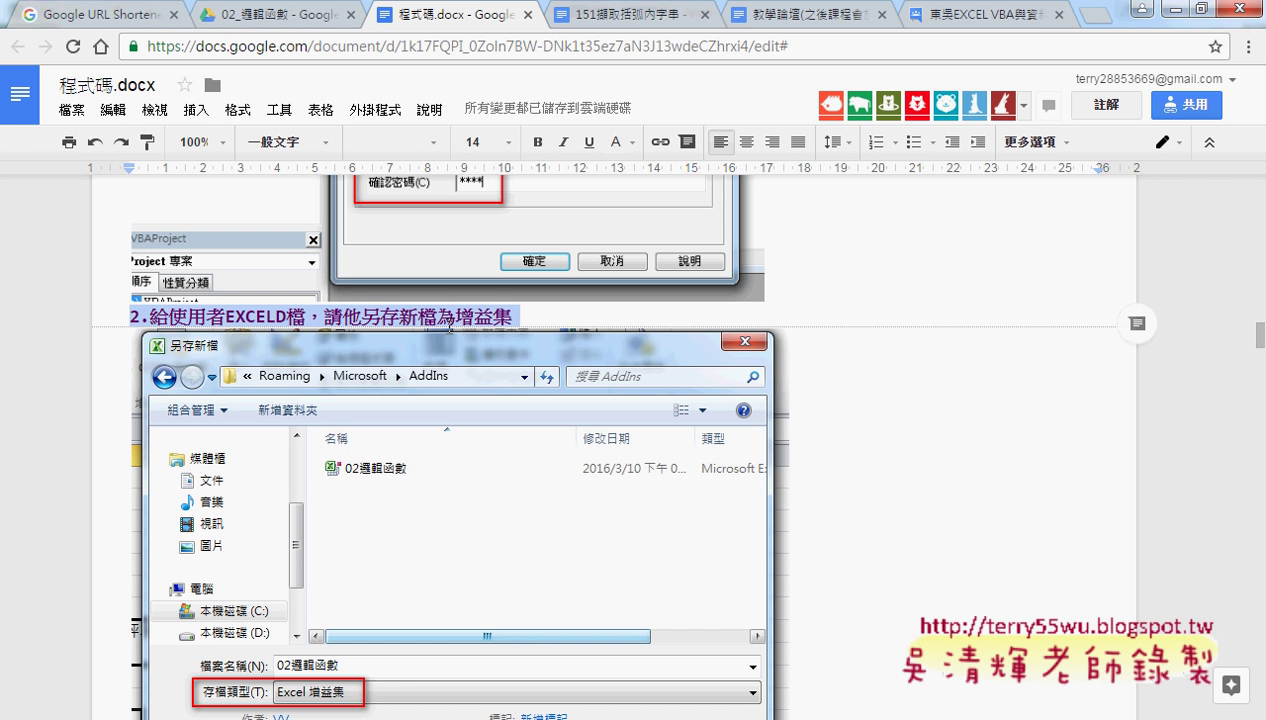
scroll(308, 348, "down", 2)
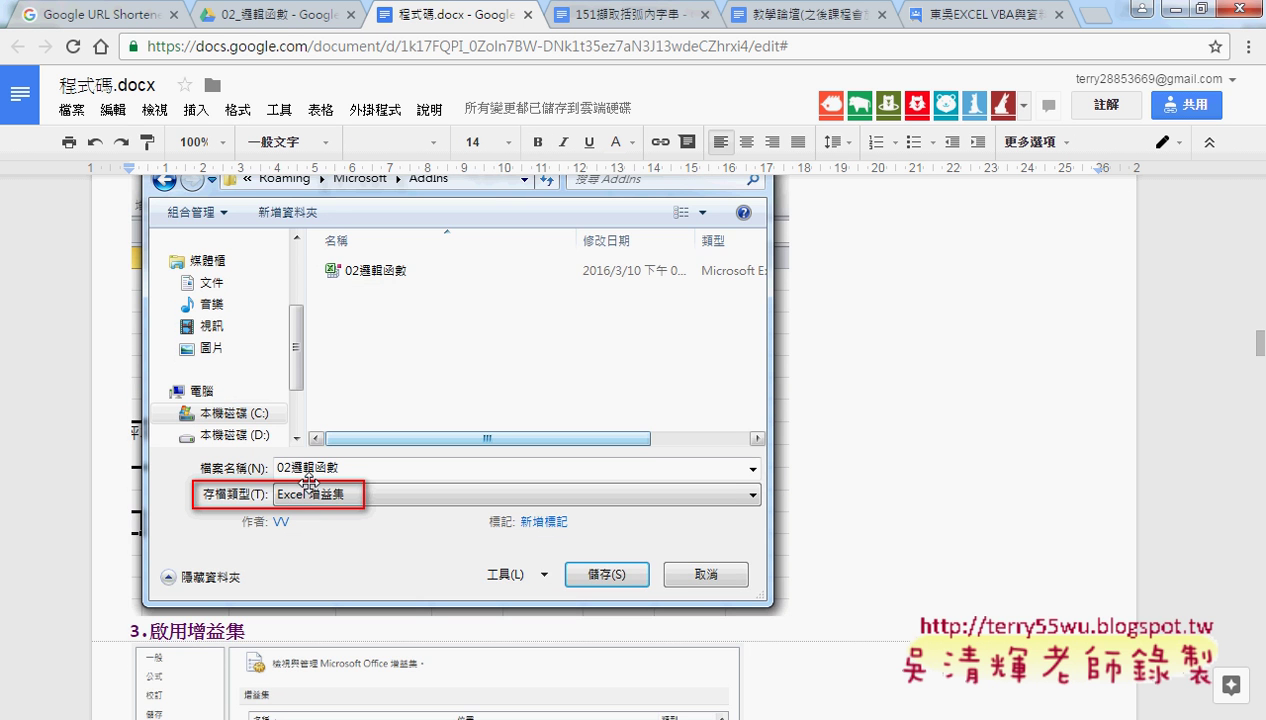
scroll(343, 495, "down", 1)
scroll(343, 495, "down", 5)
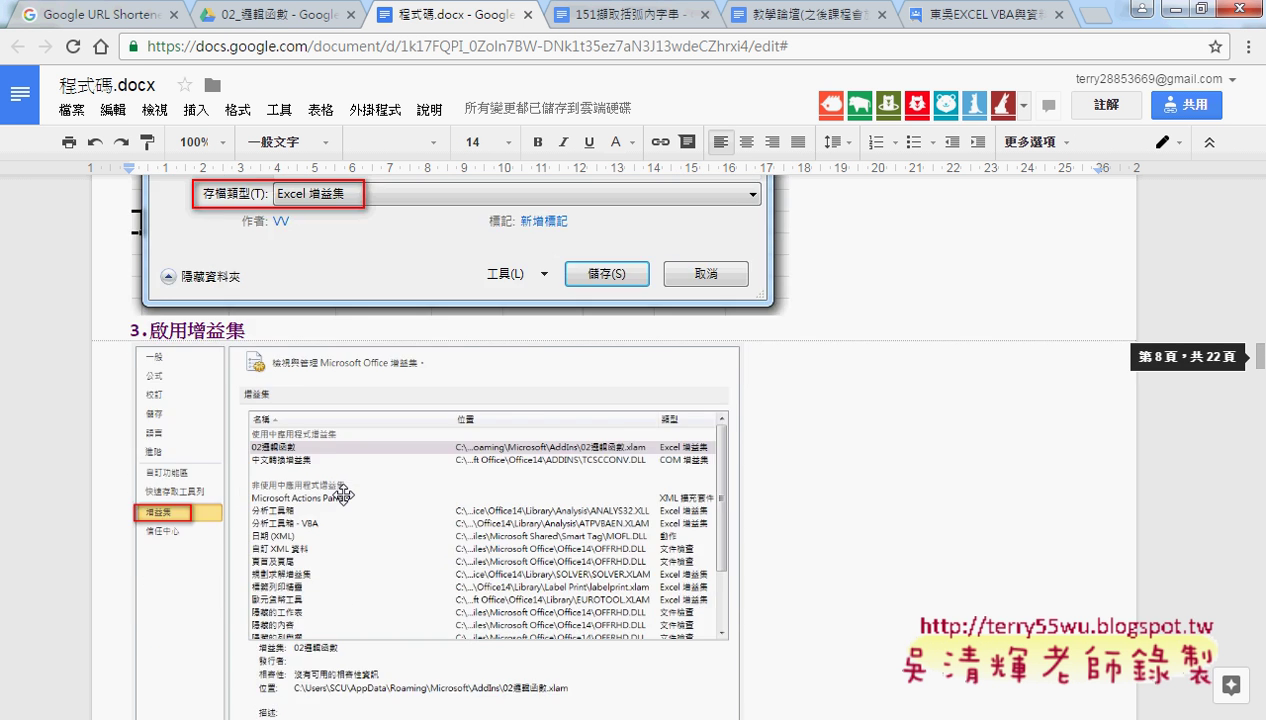
scroll(343, 495, "down", 1)
scroll(200, 326, "up", 2)
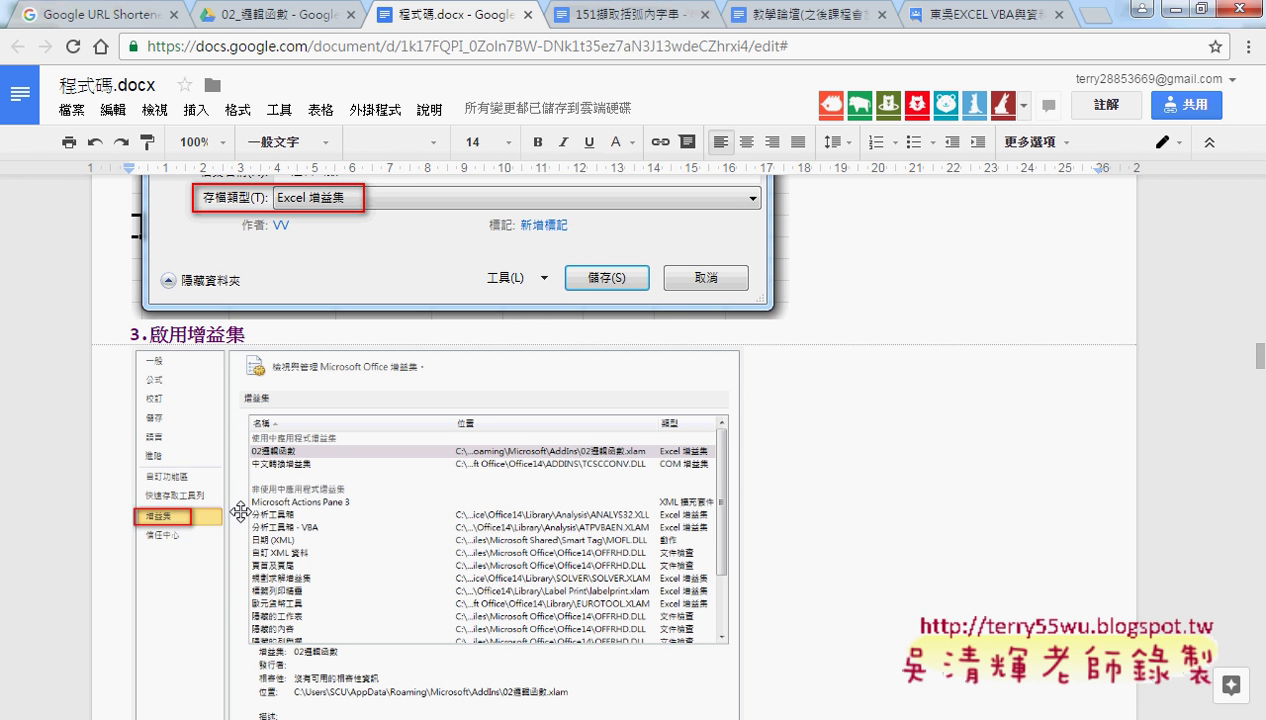
scroll(282, 502, "down", 3)
scroll(400, 440, "down", 1)
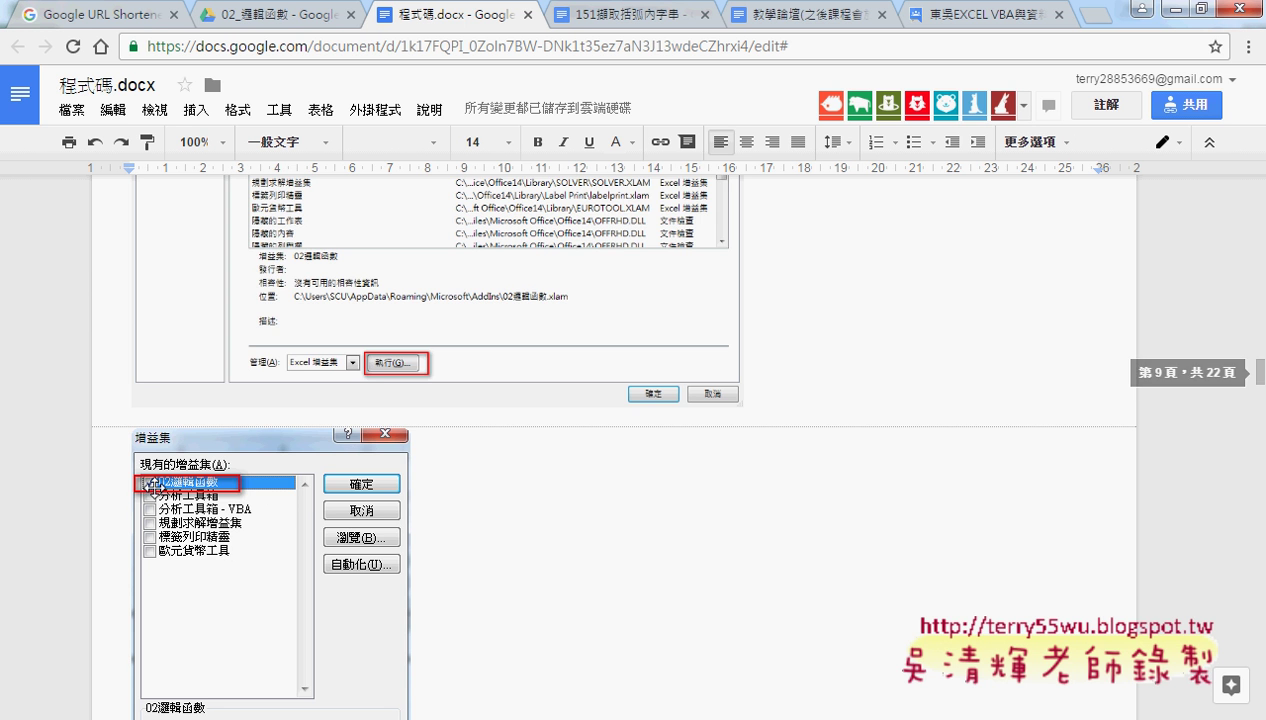
scroll(452, 471, "down", 1)
scroll(450, 473, "down", 3)
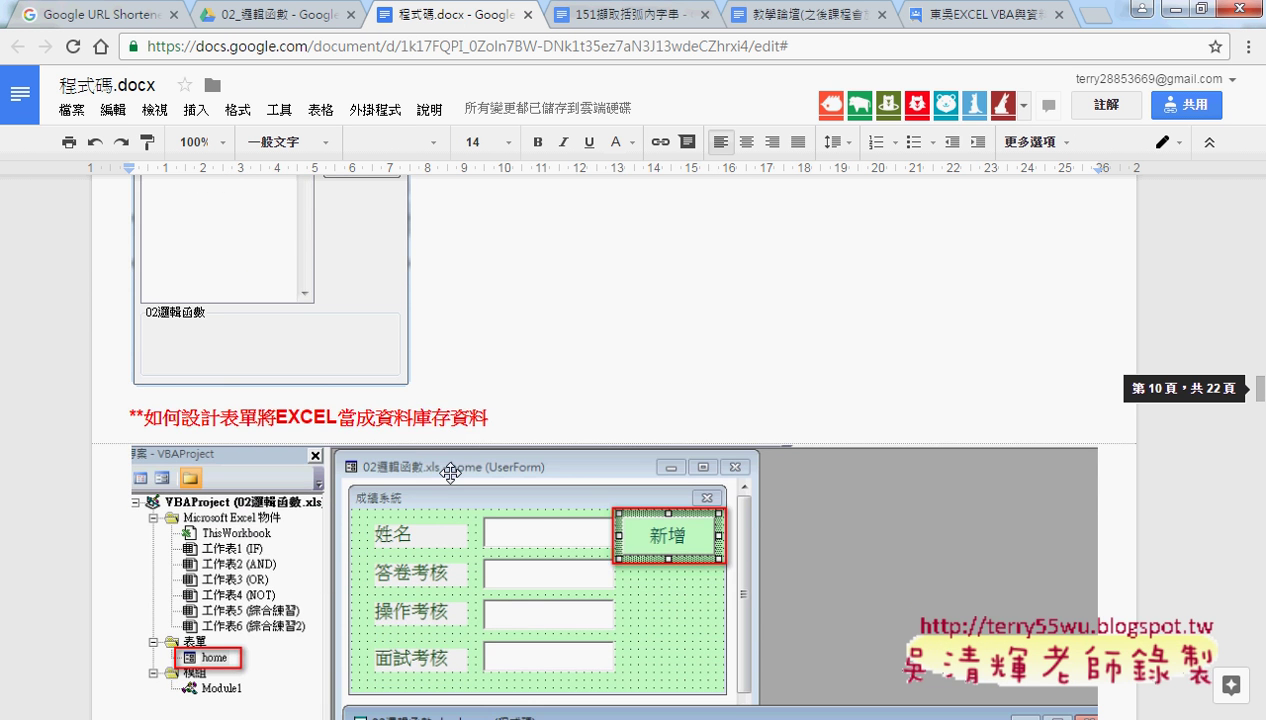
scroll(466, 404, "up", 1)
scroll(468, 405, "up", 1)
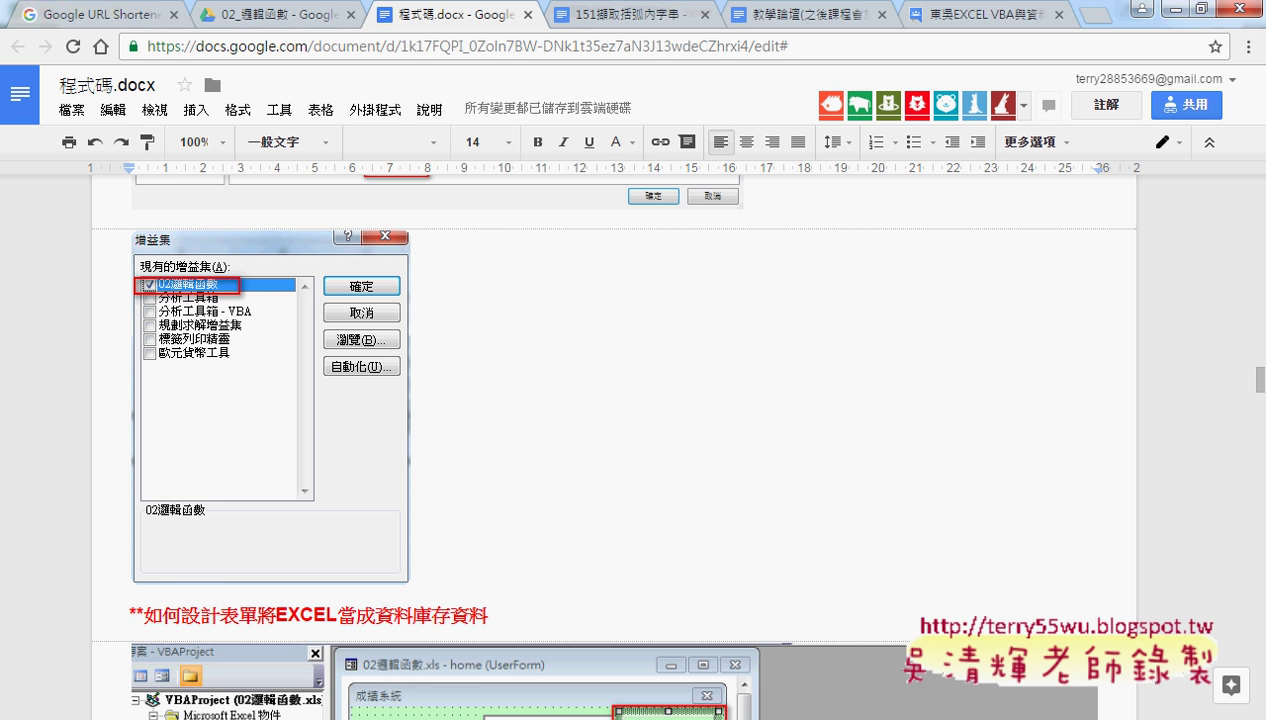
left_click(367, 600)
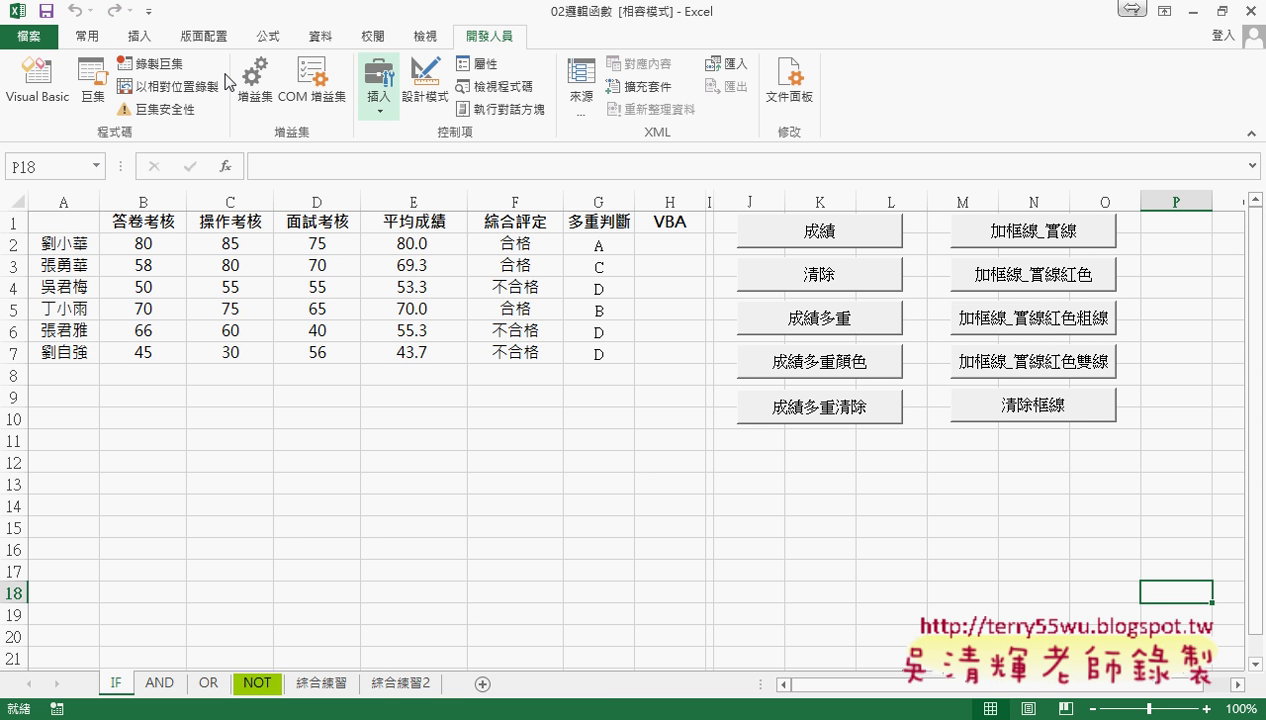
left_click(47, 82)
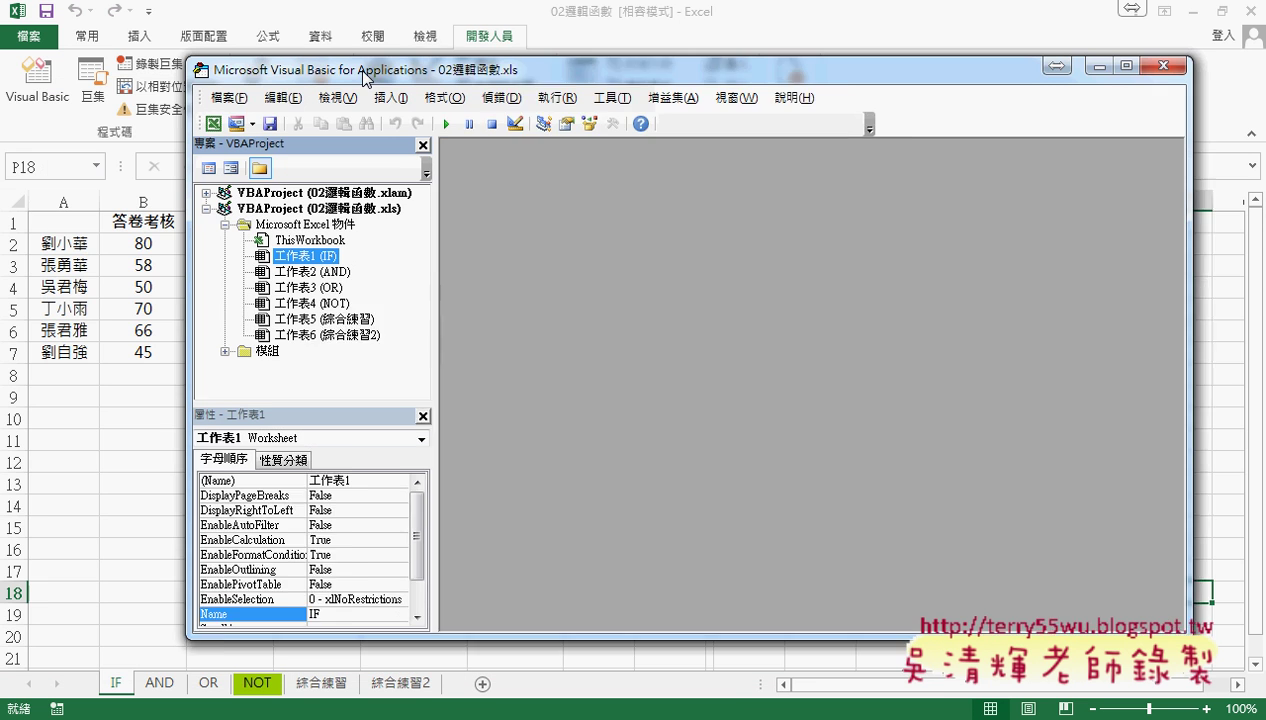
left_click_drag(186, 98, 399, 64)
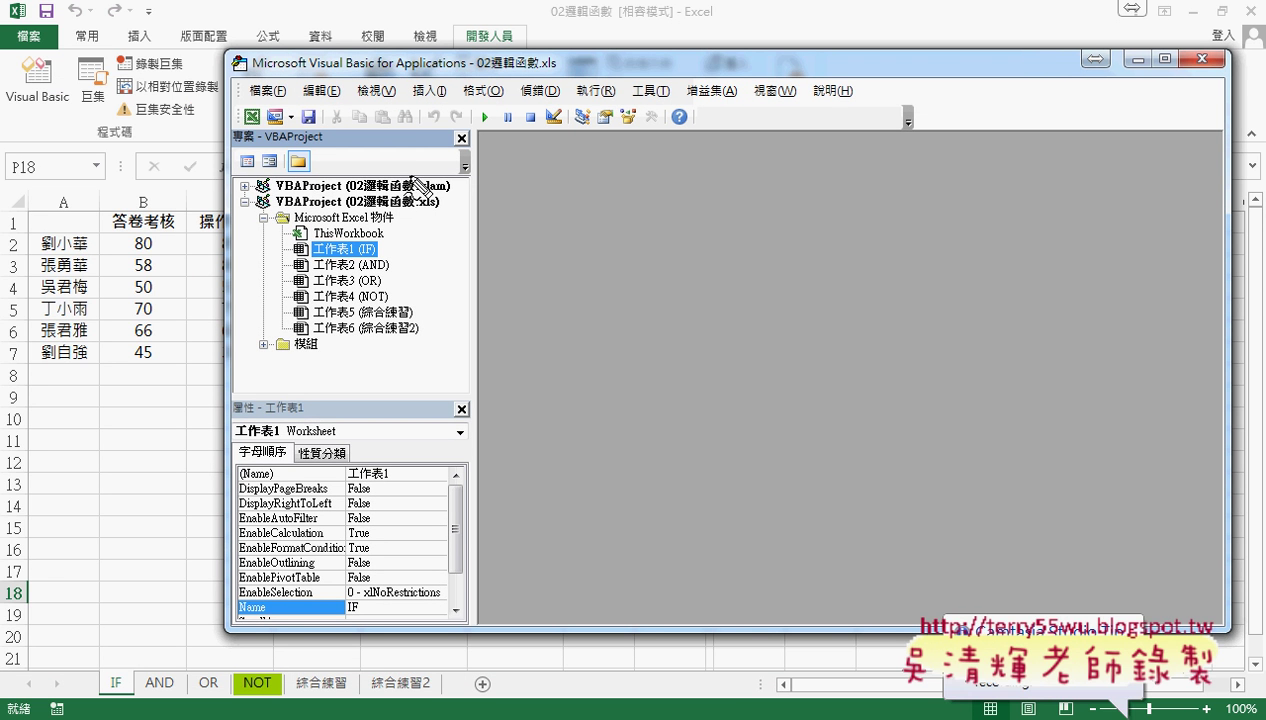
left_click_drag(455, 203, 460, 192)
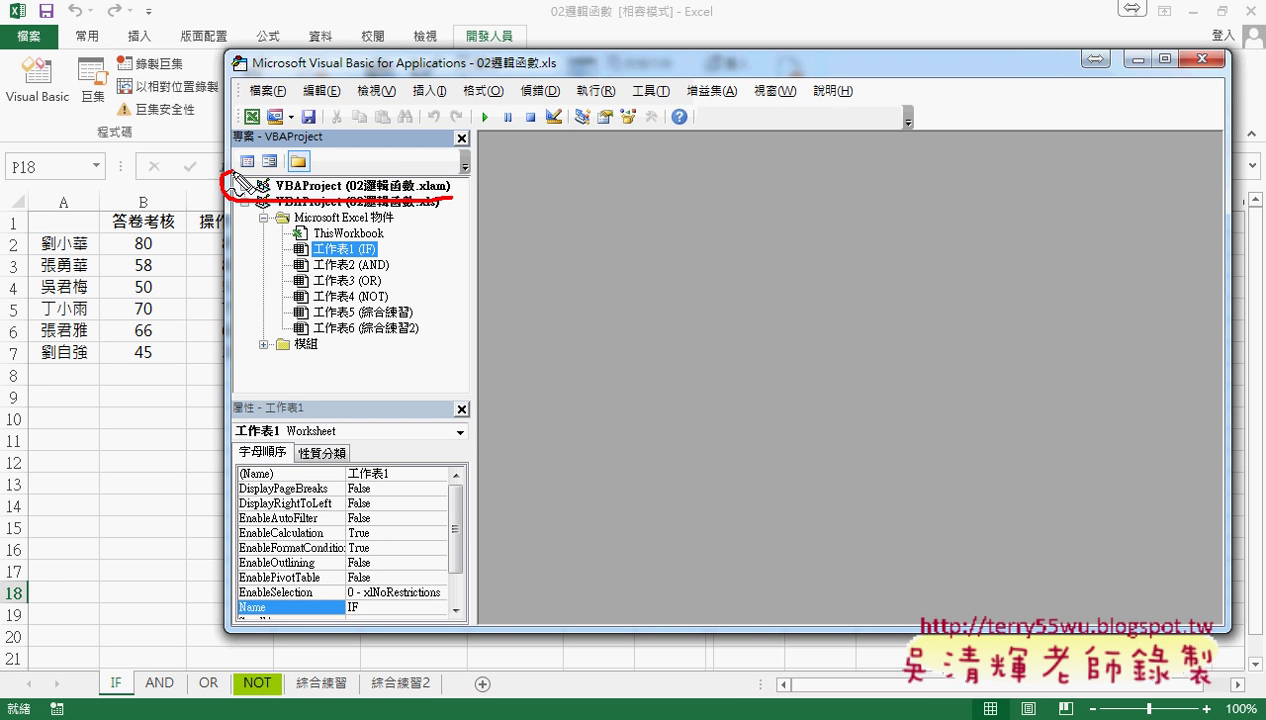
left_click_drag(586, 228, 477, 158)
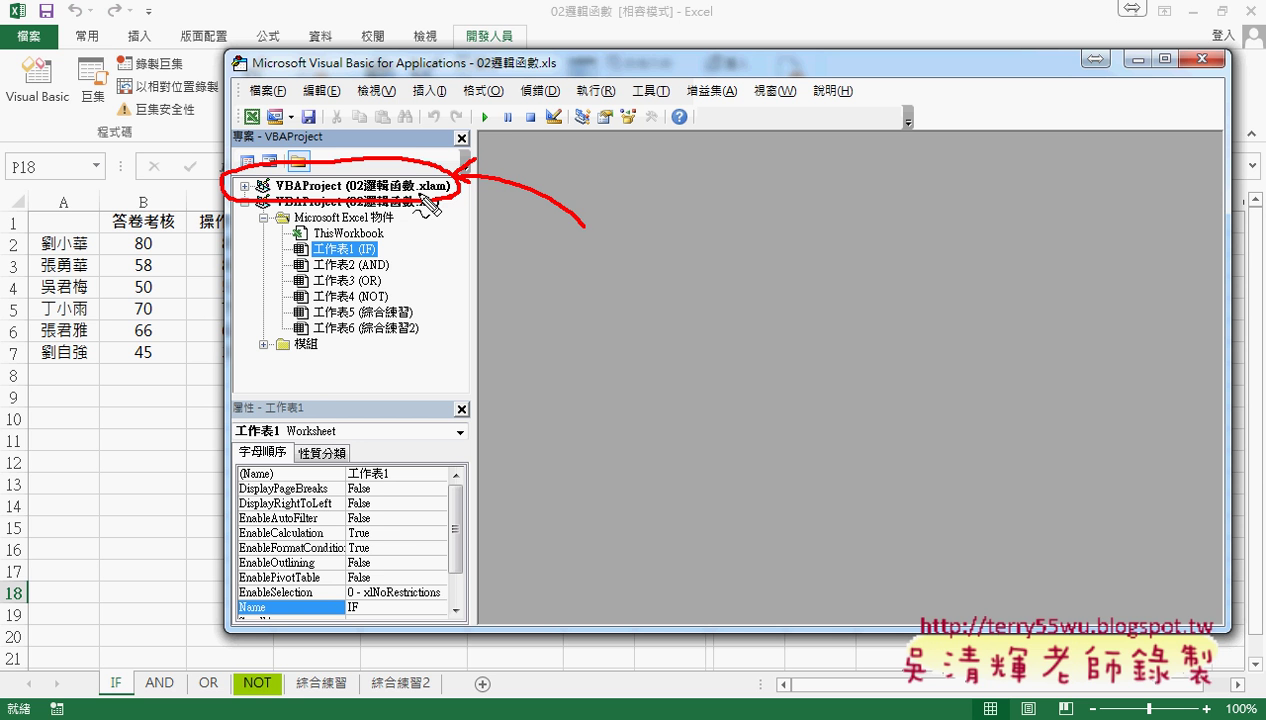
key("Escape")
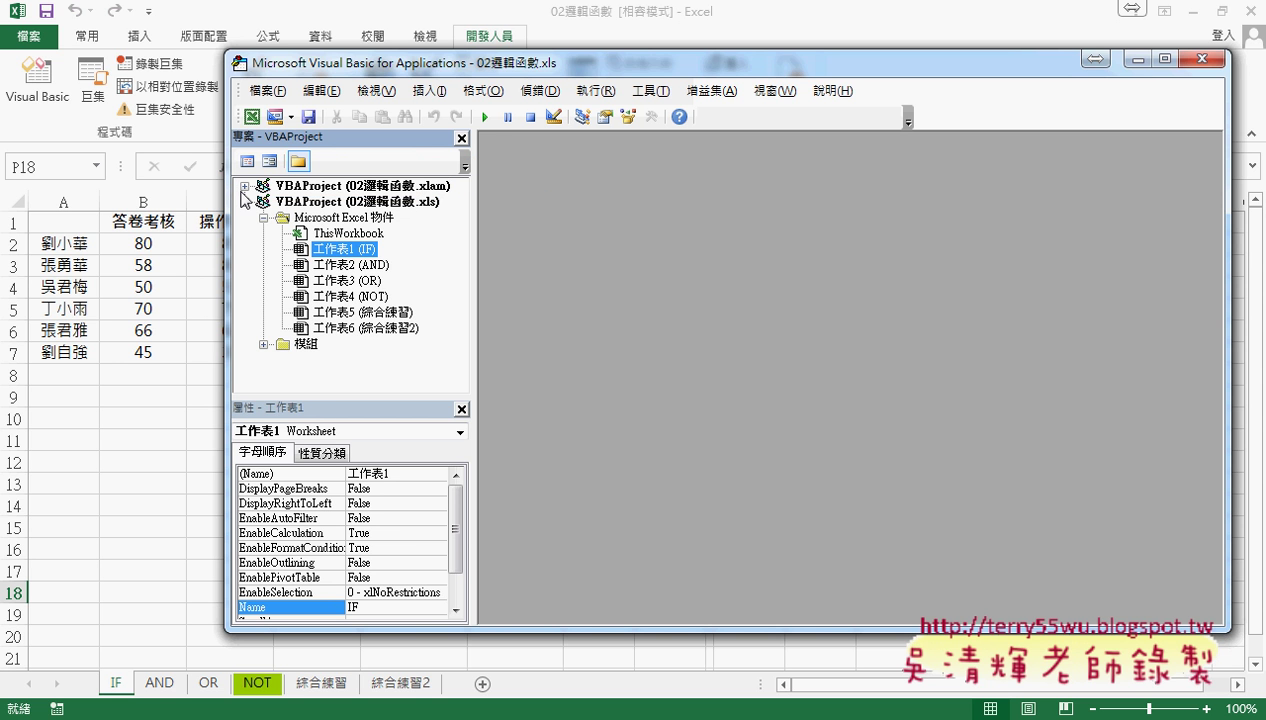
left_click(244, 186)
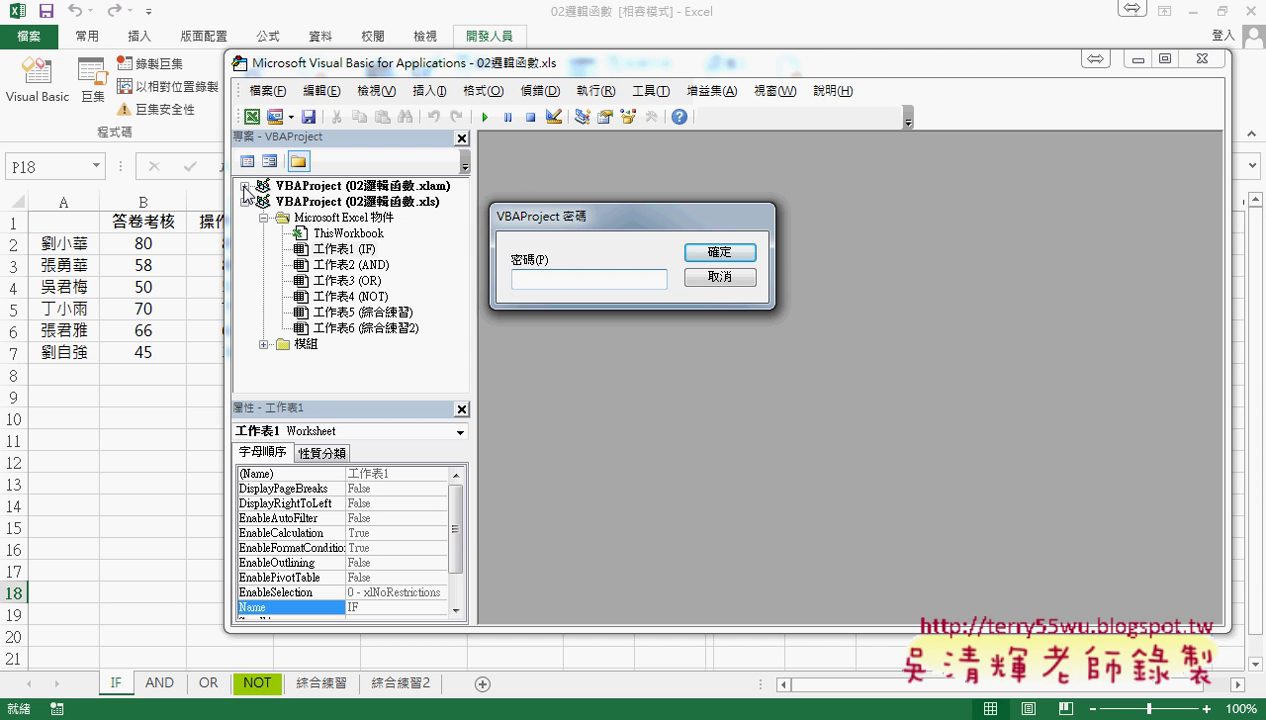
left_click(718, 276)
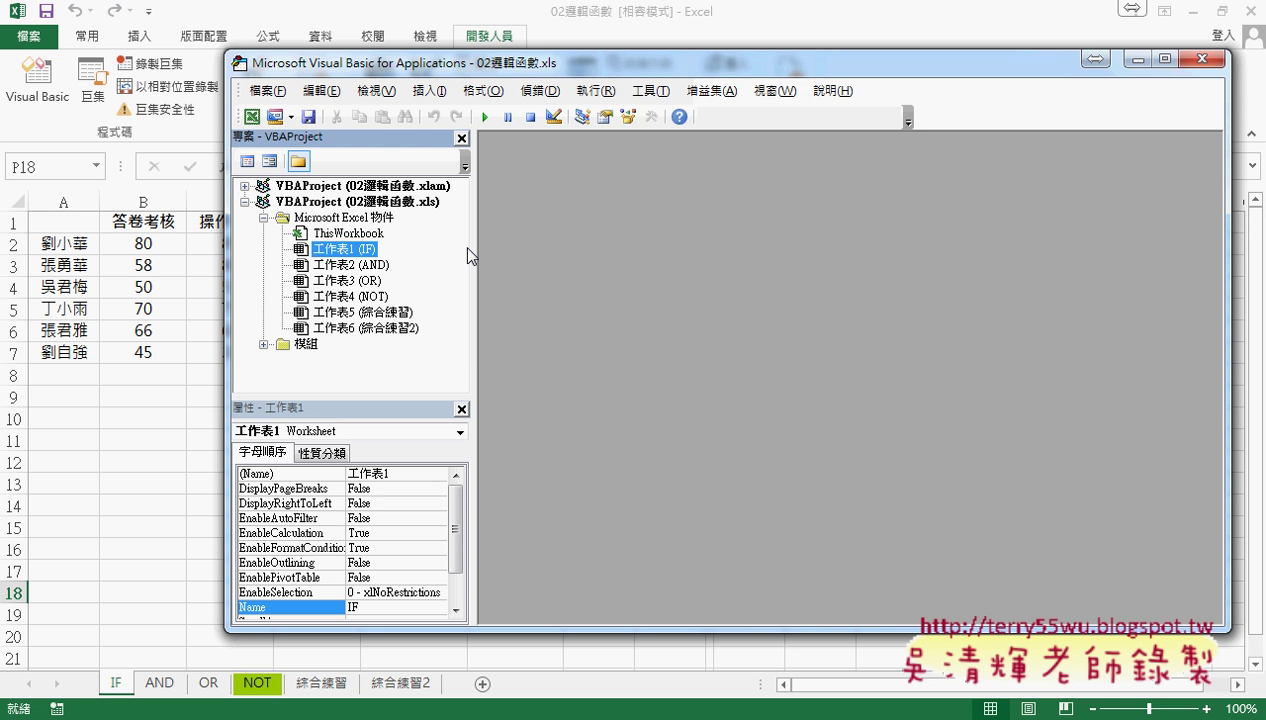
left_click(1215, 59)
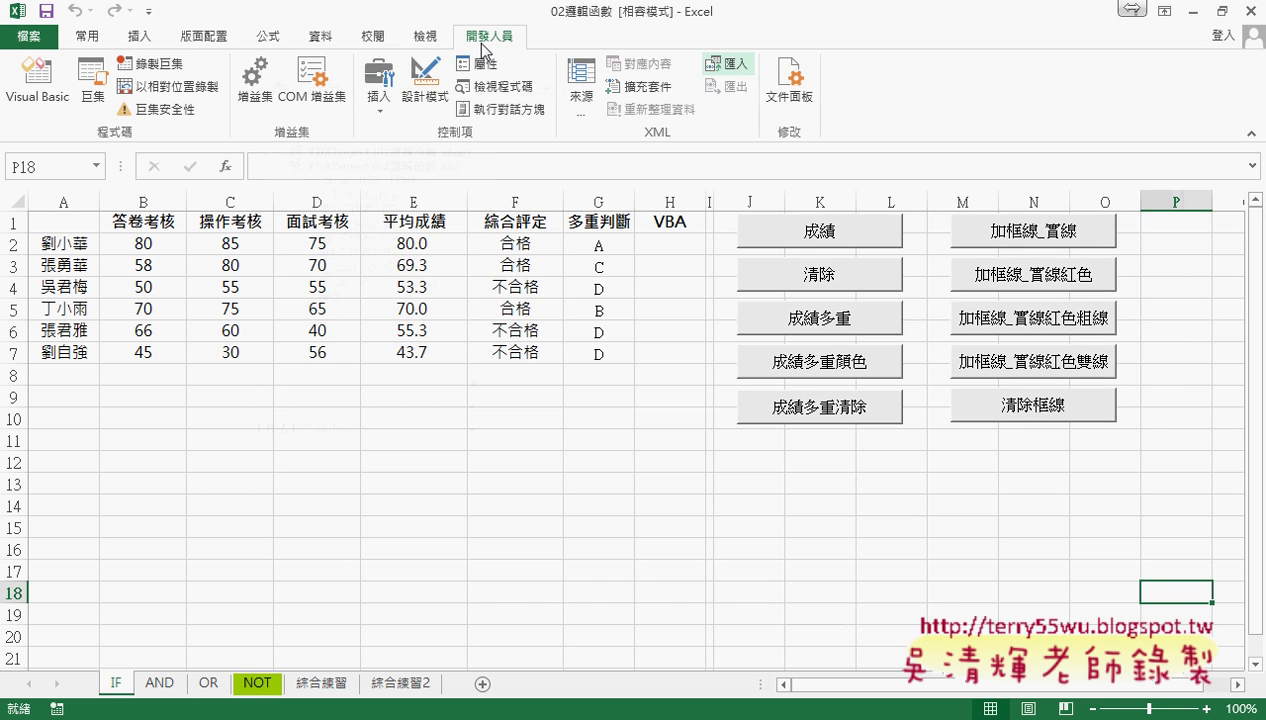
Step: Uncheck the 02邏輯函數 add-in in Excel Options > Add-ins and confirm
left_click(148, 11)
left_click(228, 345)
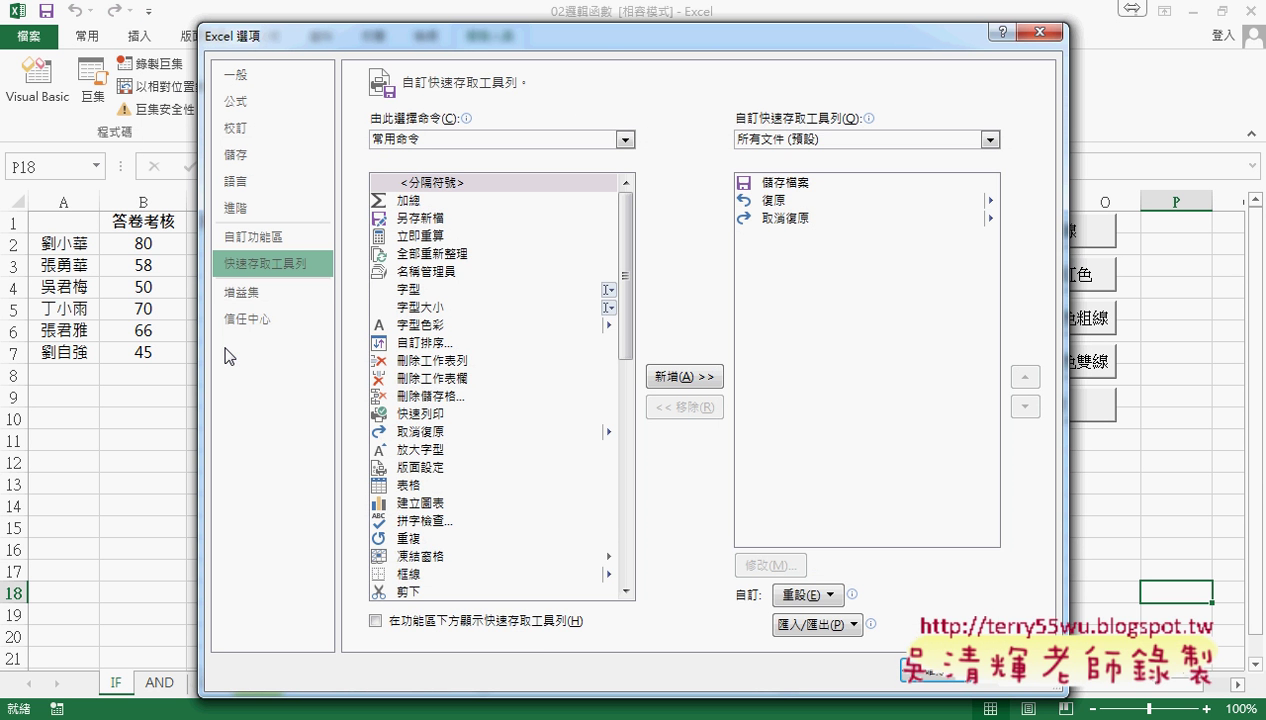
left_click(256, 298)
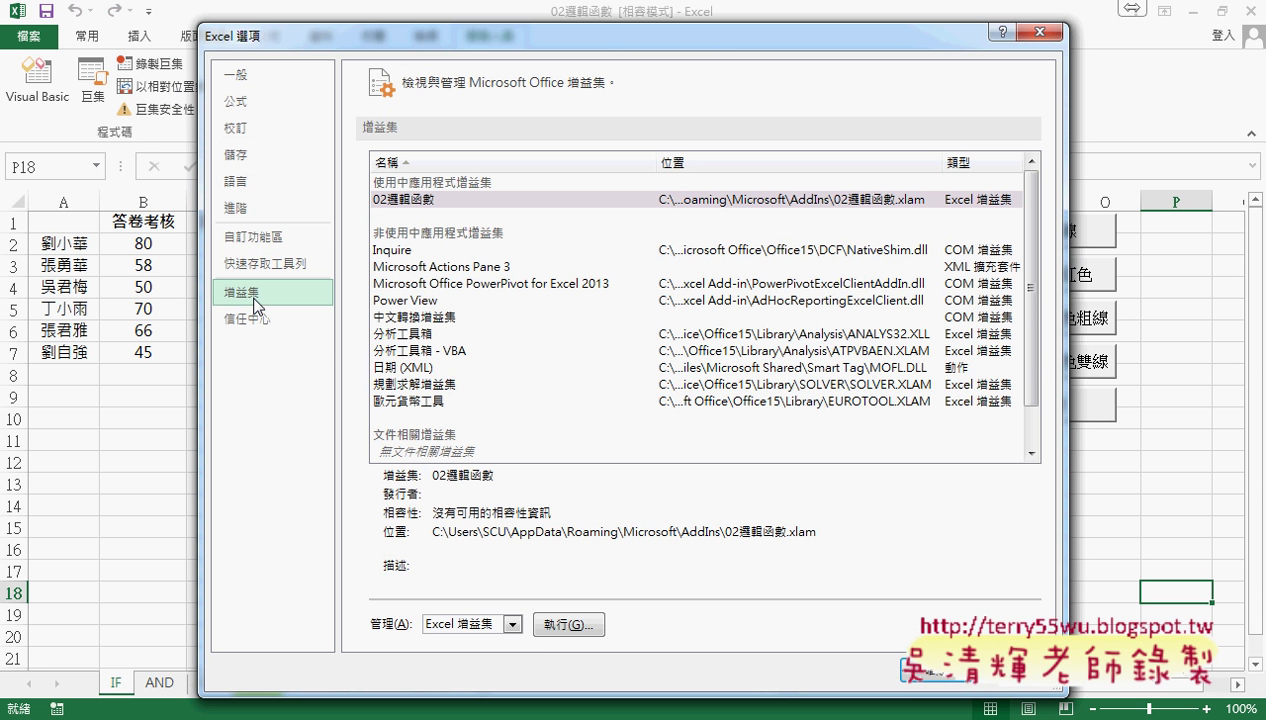
left_click(570, 625)
left_click(768, 191)
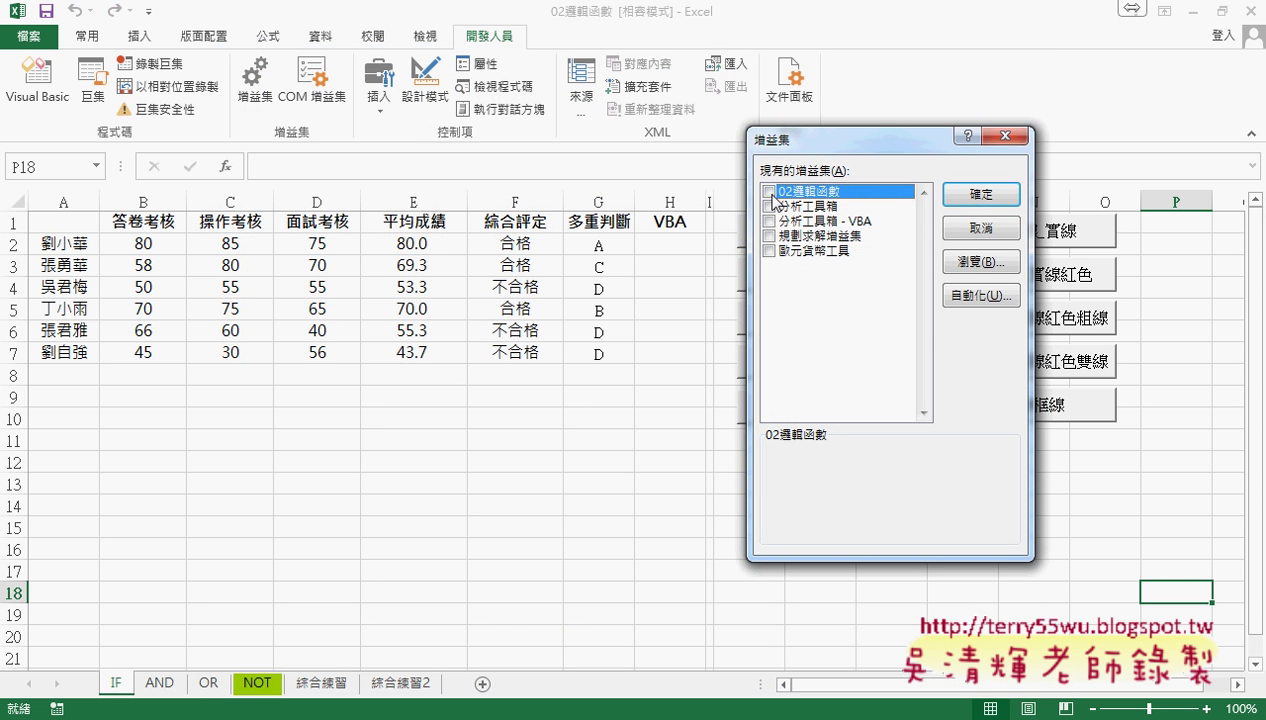
left_click(983, 196)
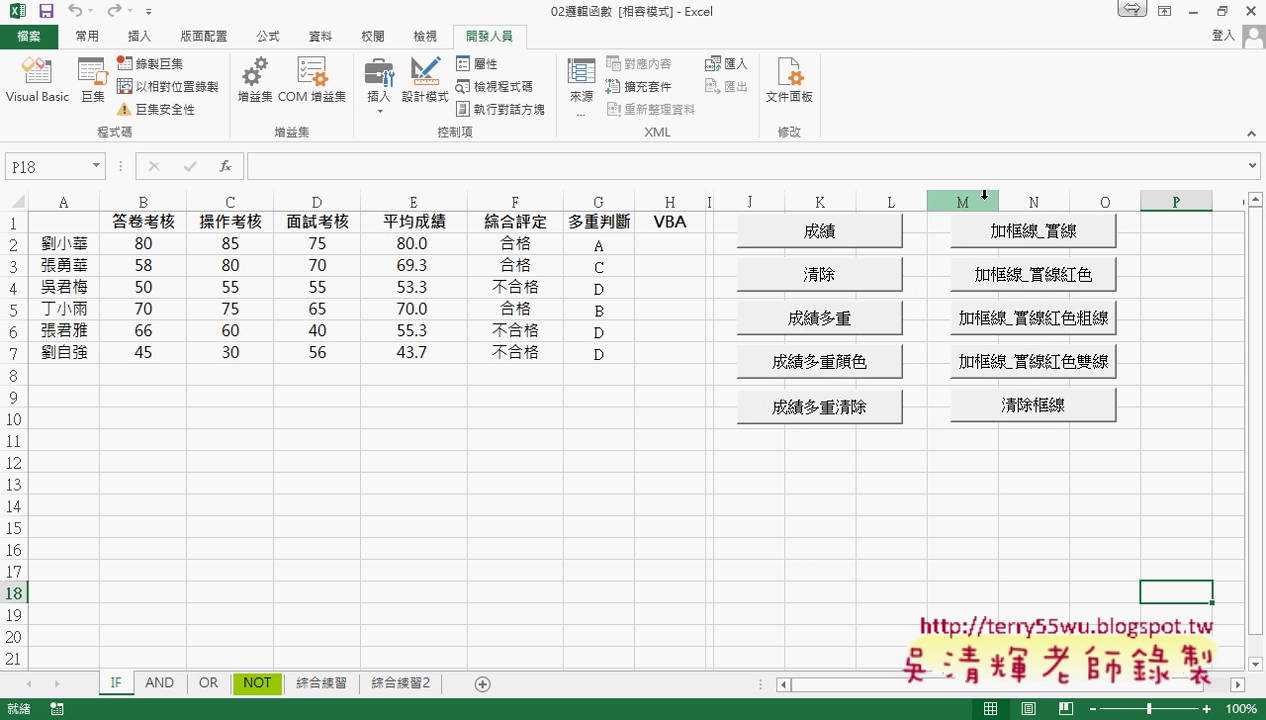
Step: Check in the VBA editor that only the workbook's own project remains, then close it
left_click(70, 88)
left_click(366, 186)
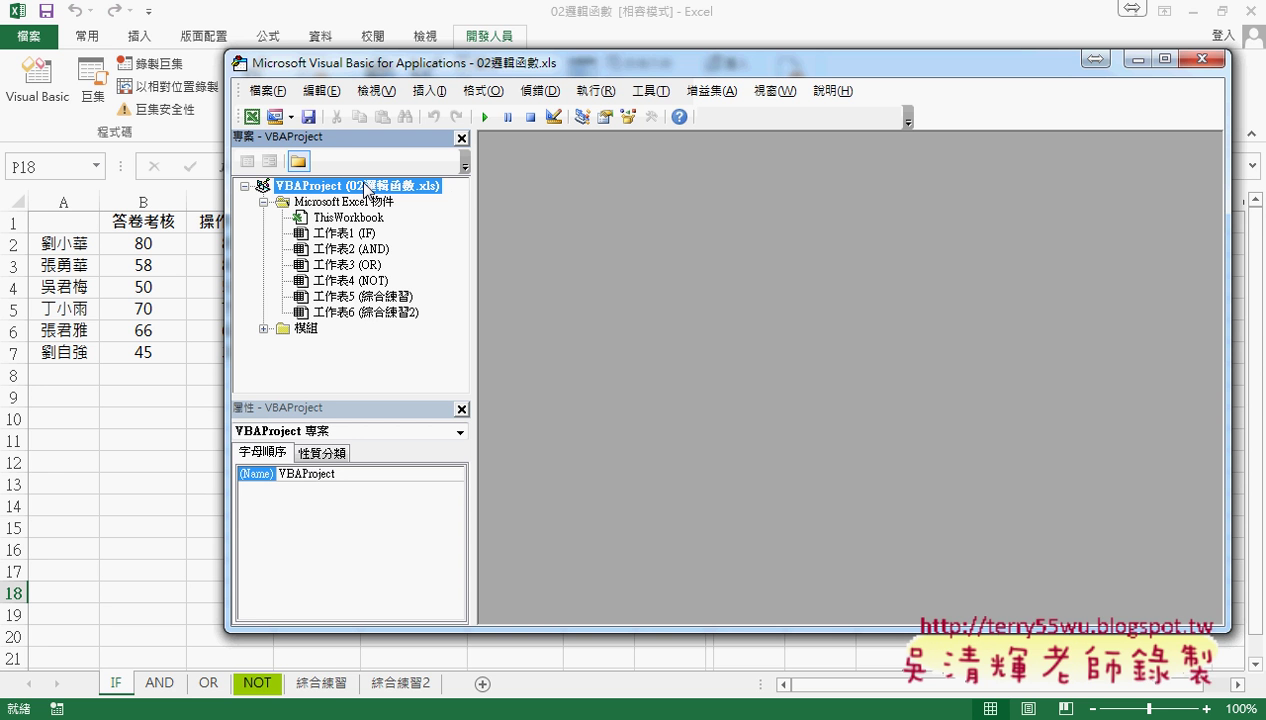
left_click(1204, 59)
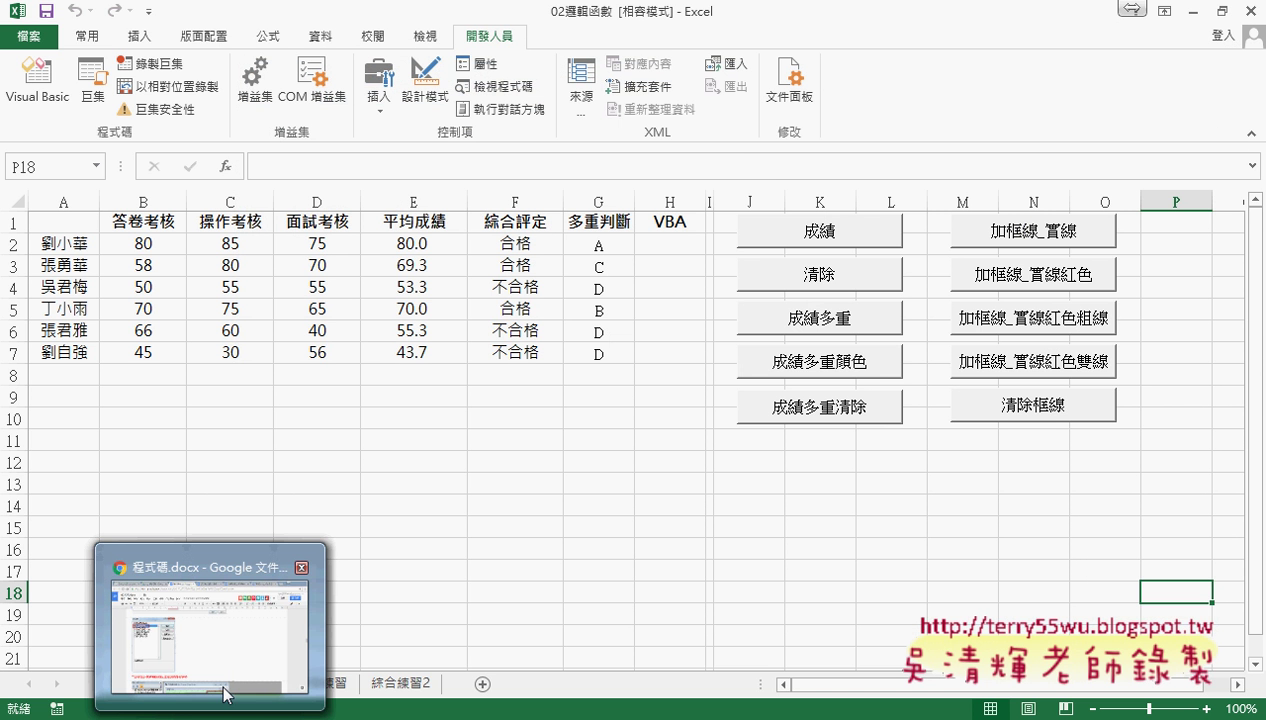
left_click(226, 694)
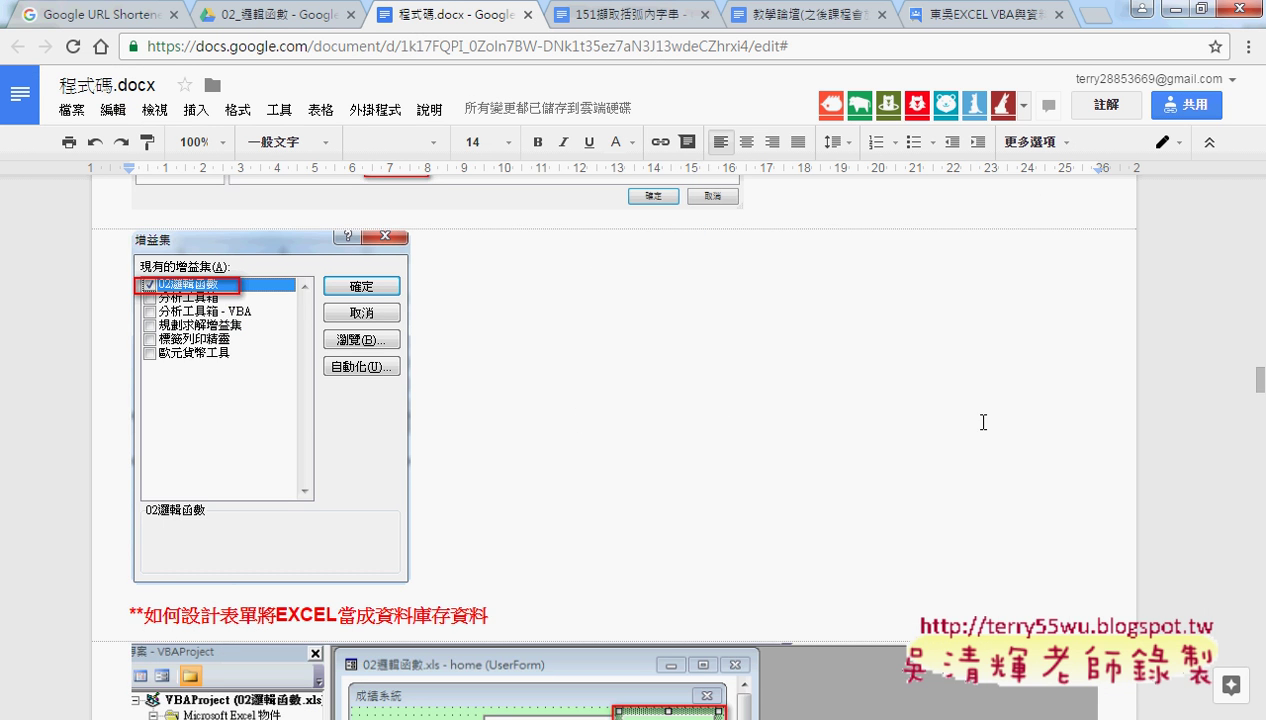
scroll(983, 422, "down", 4)
scroll(983, 422, "down", 1)
scroll(983, 421, "up", 1)
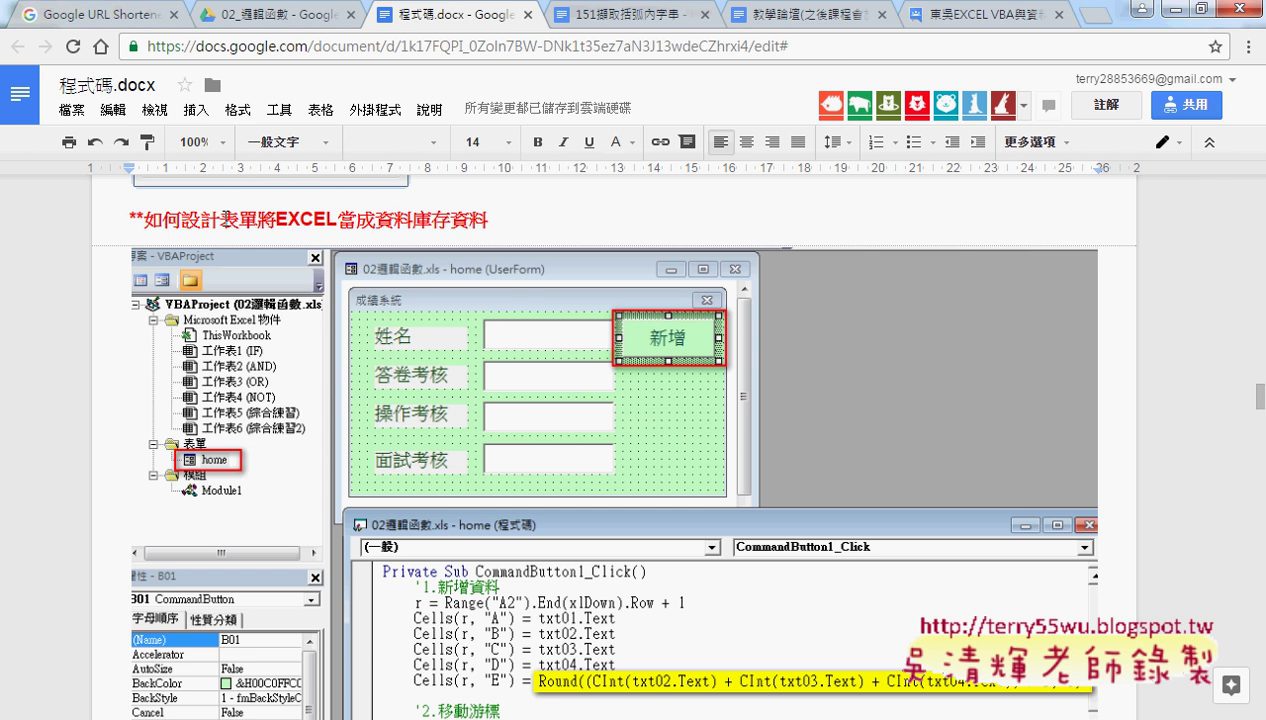
left_click_drag(180, 218, 257, 218)
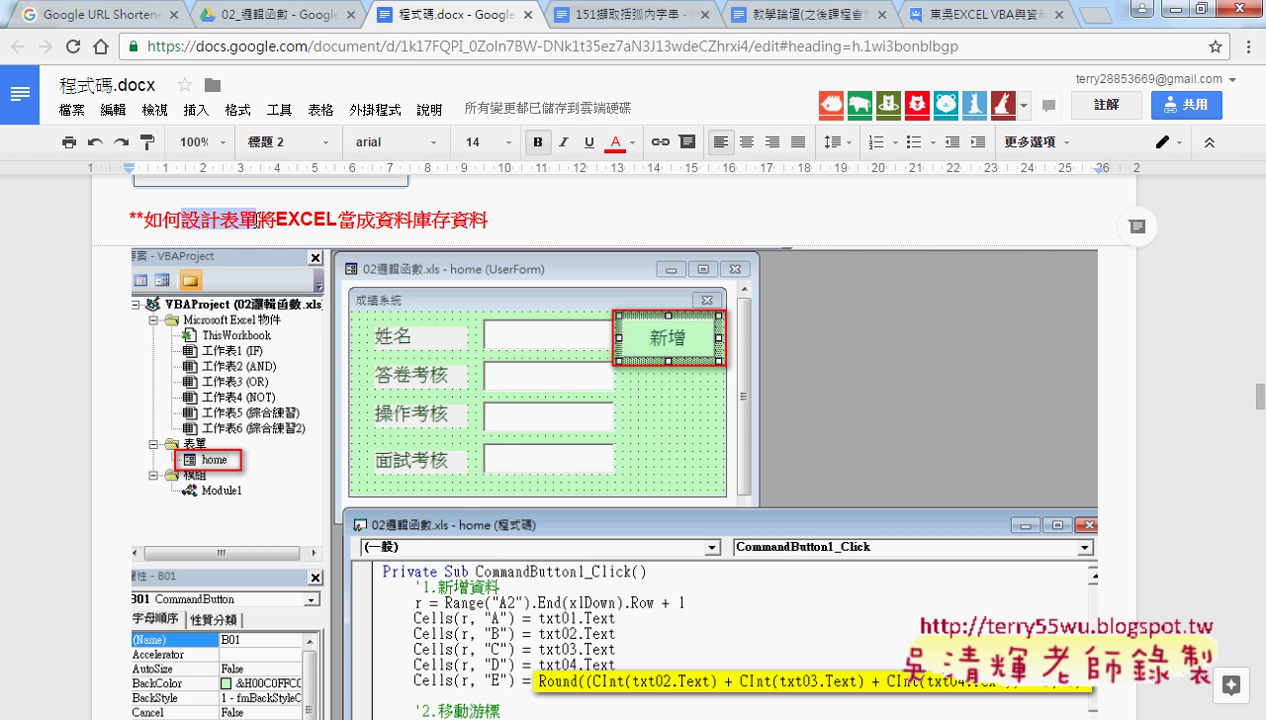
key("alt+Tab")
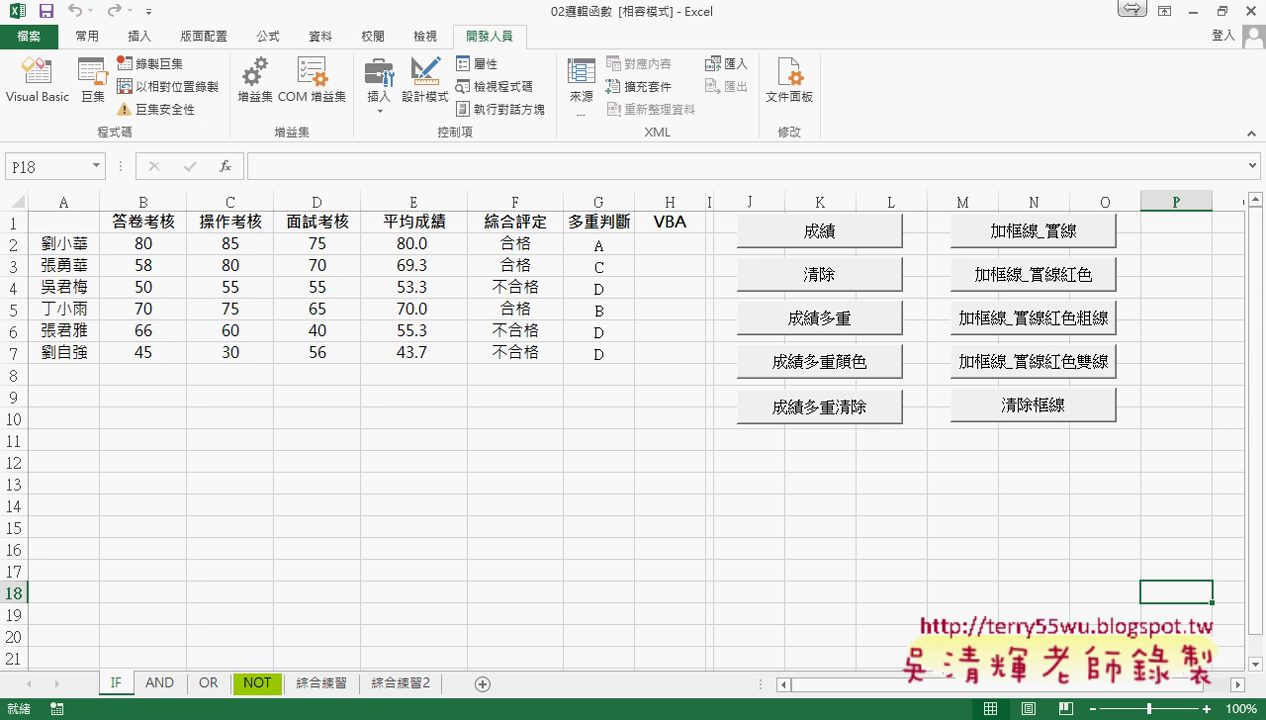
left_click_drag(81, 373, 402, 371)
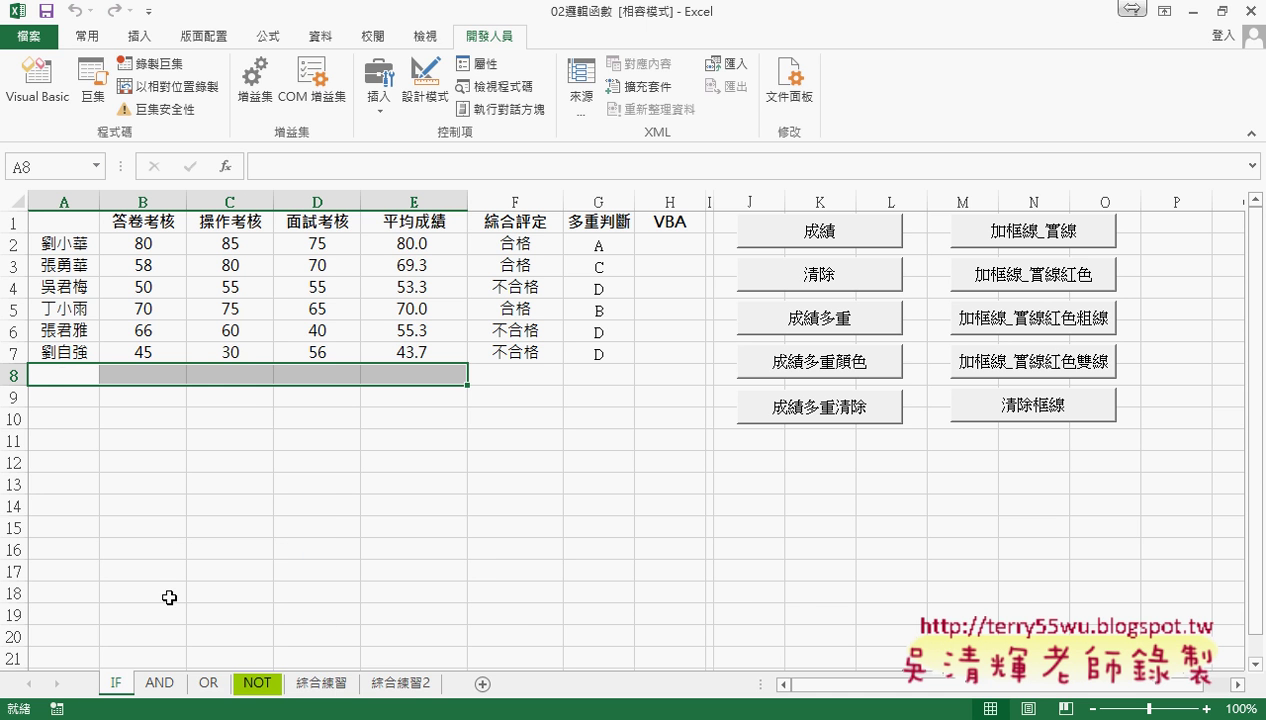
left_click(352, 690)
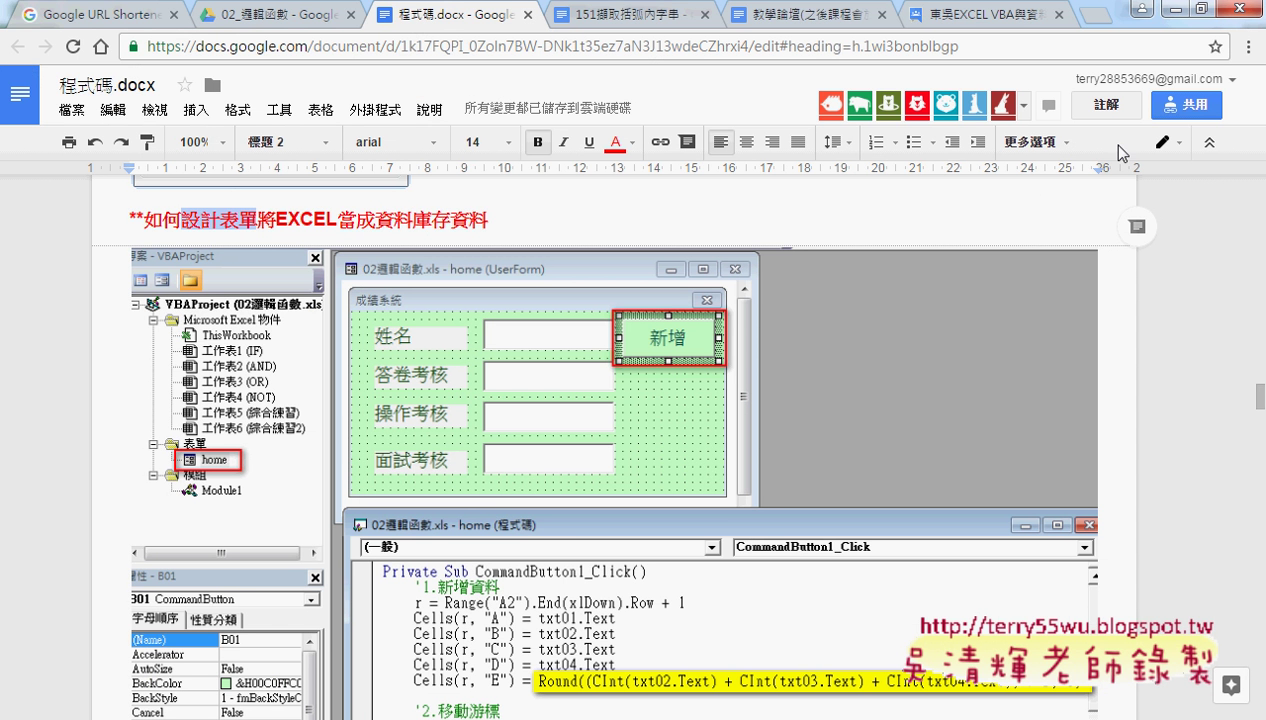
left_click(1161, 8)
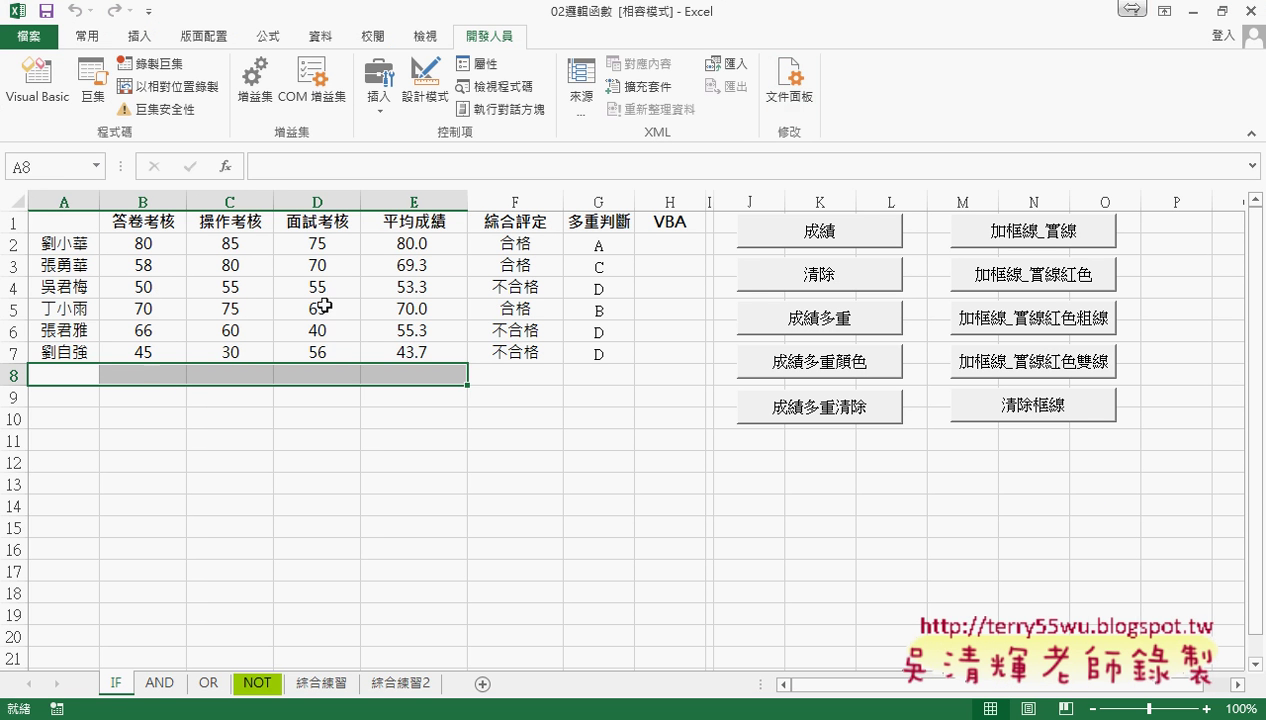
left_click(198, 373)
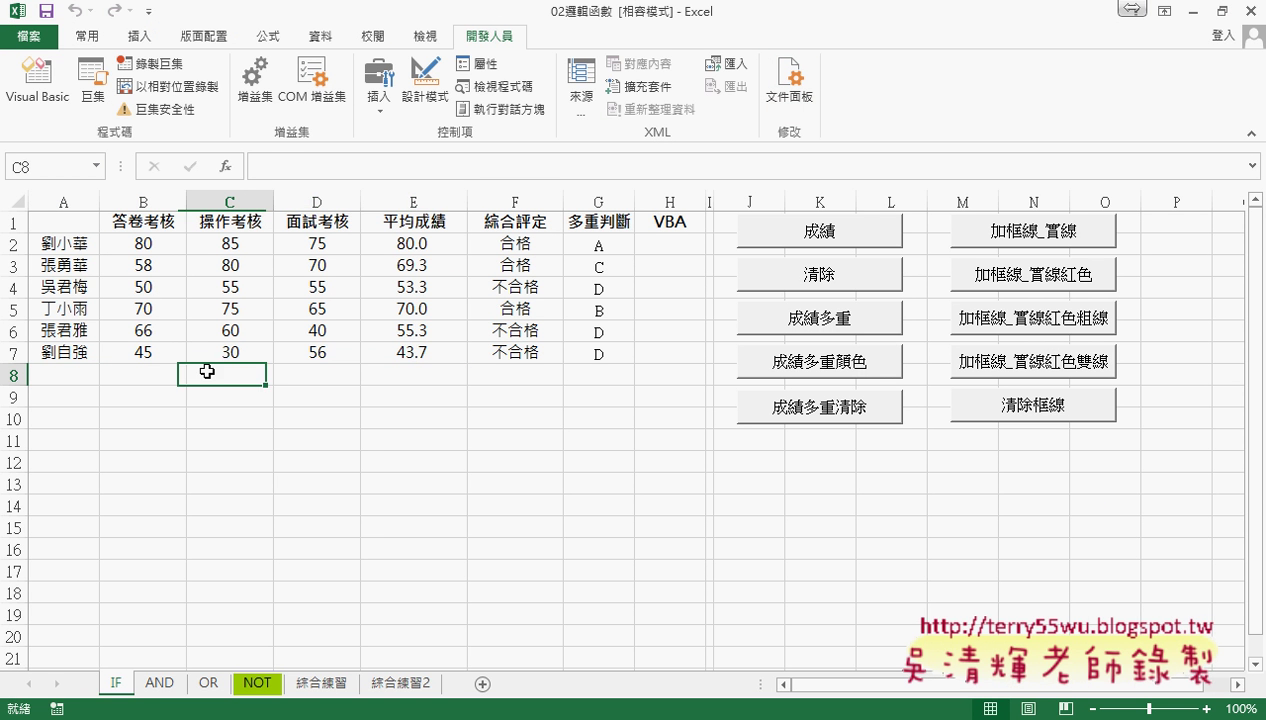
left_click(318, 373)
left_click(416, 375)
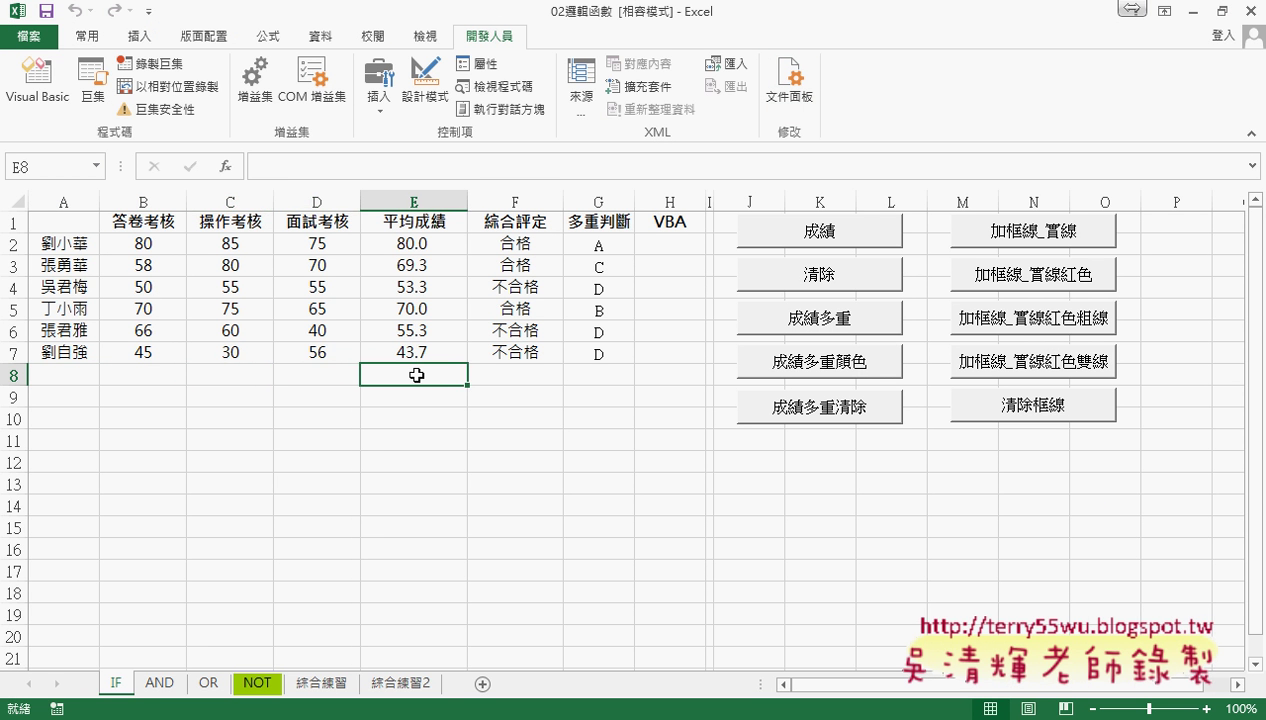
left_click(512, 377)
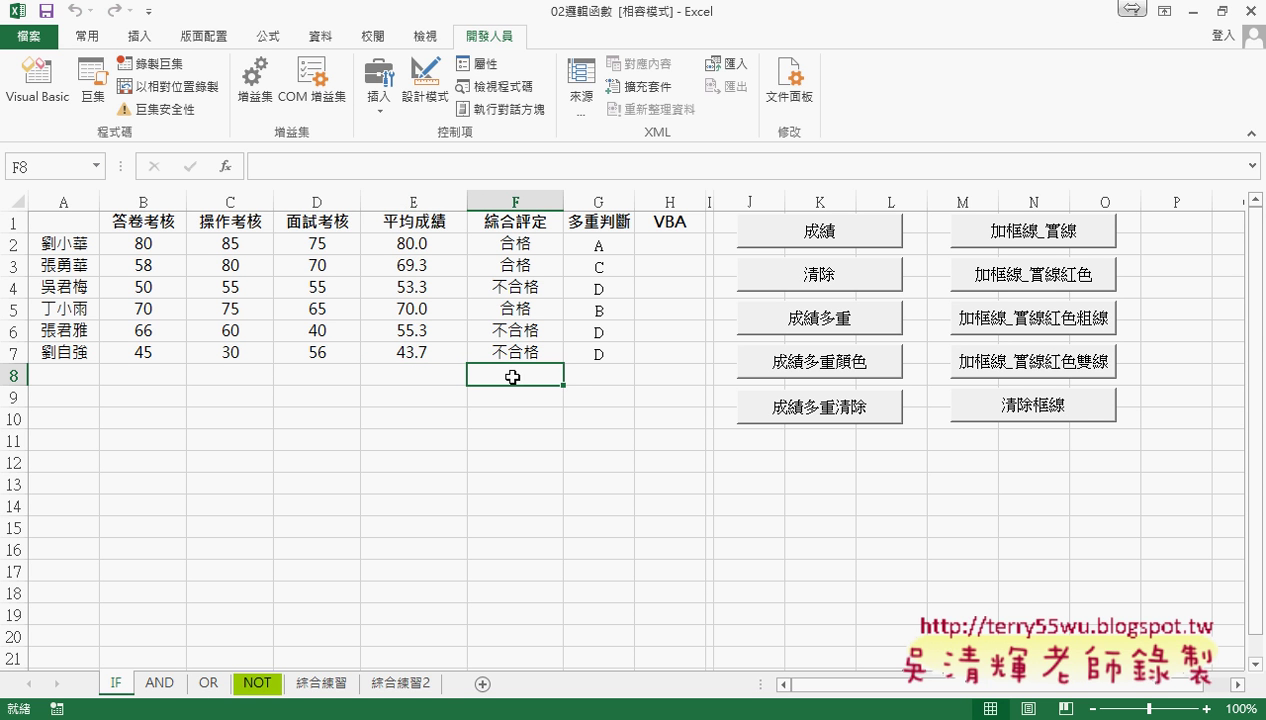
left_click(593, 377)
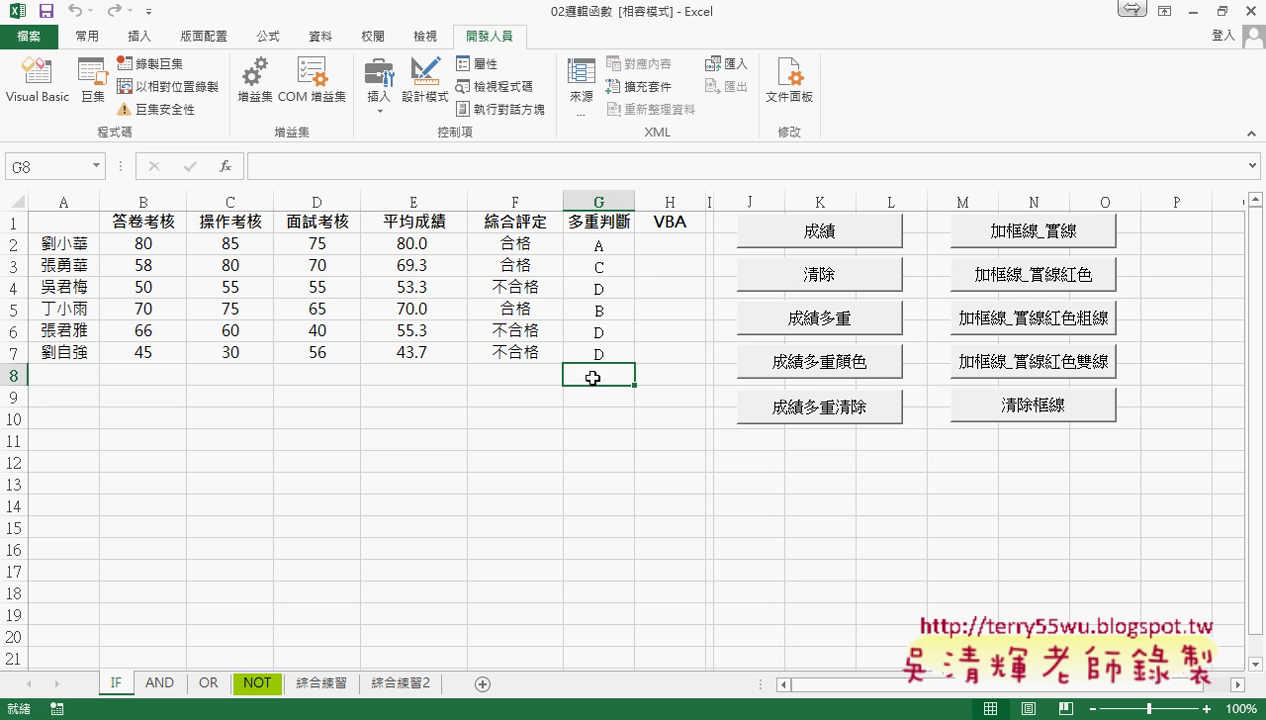
left_click_drag(67, 379, 327, 374)
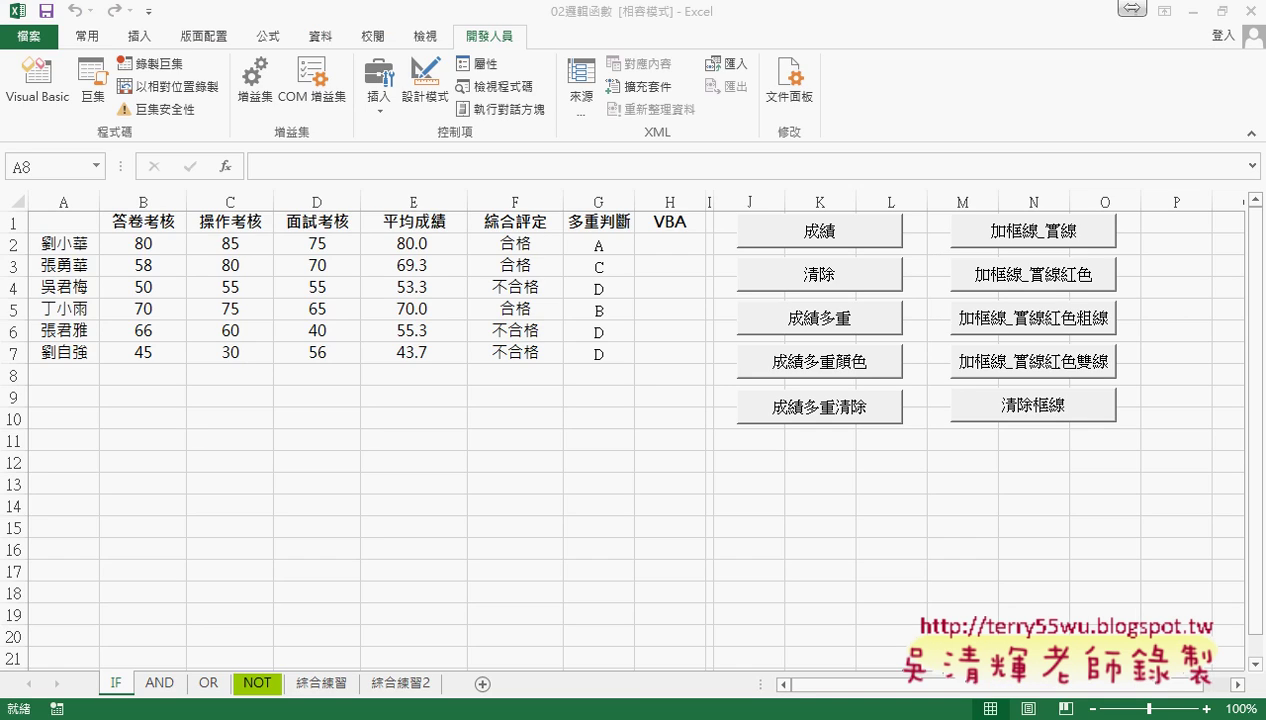
Step: Point out the empty rows A8:D8, A9:D9 and A10:D10 where new records will go
left_click(55, 378)
left_click(140, 375)
left_click(215, 374)
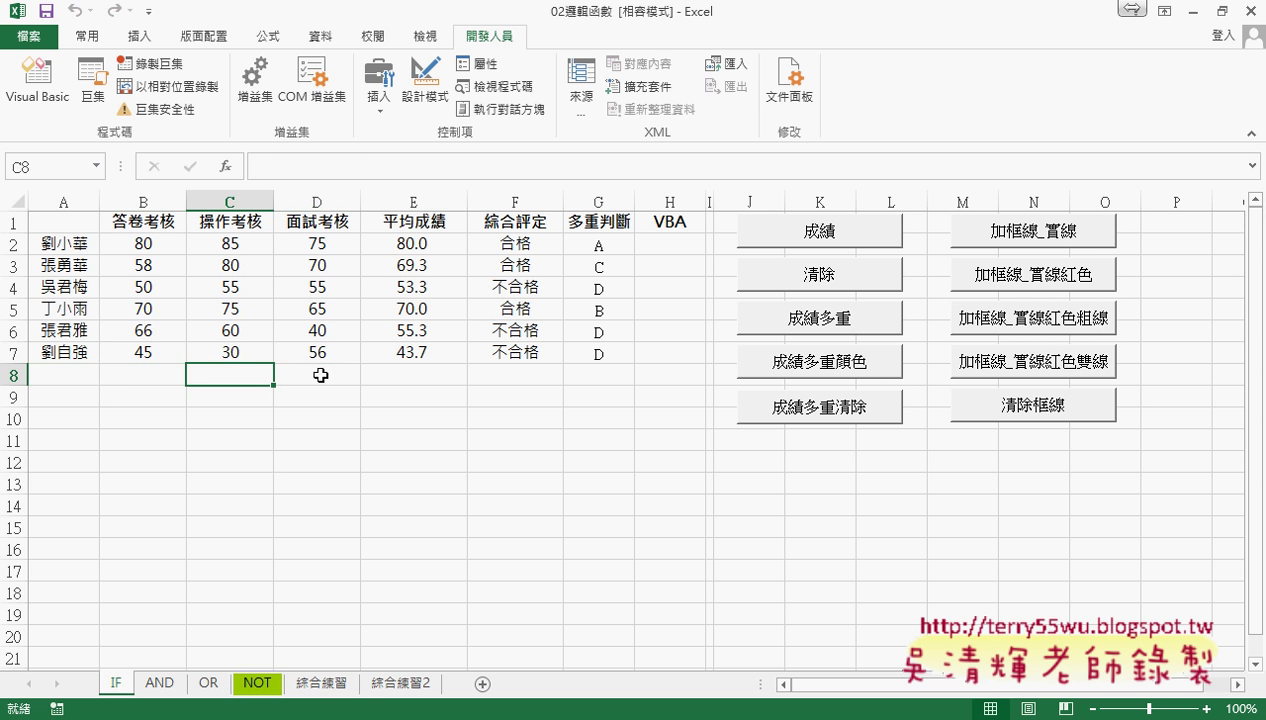
left_click(322, 374)
left_click_drag(51, 375, 325, 372)
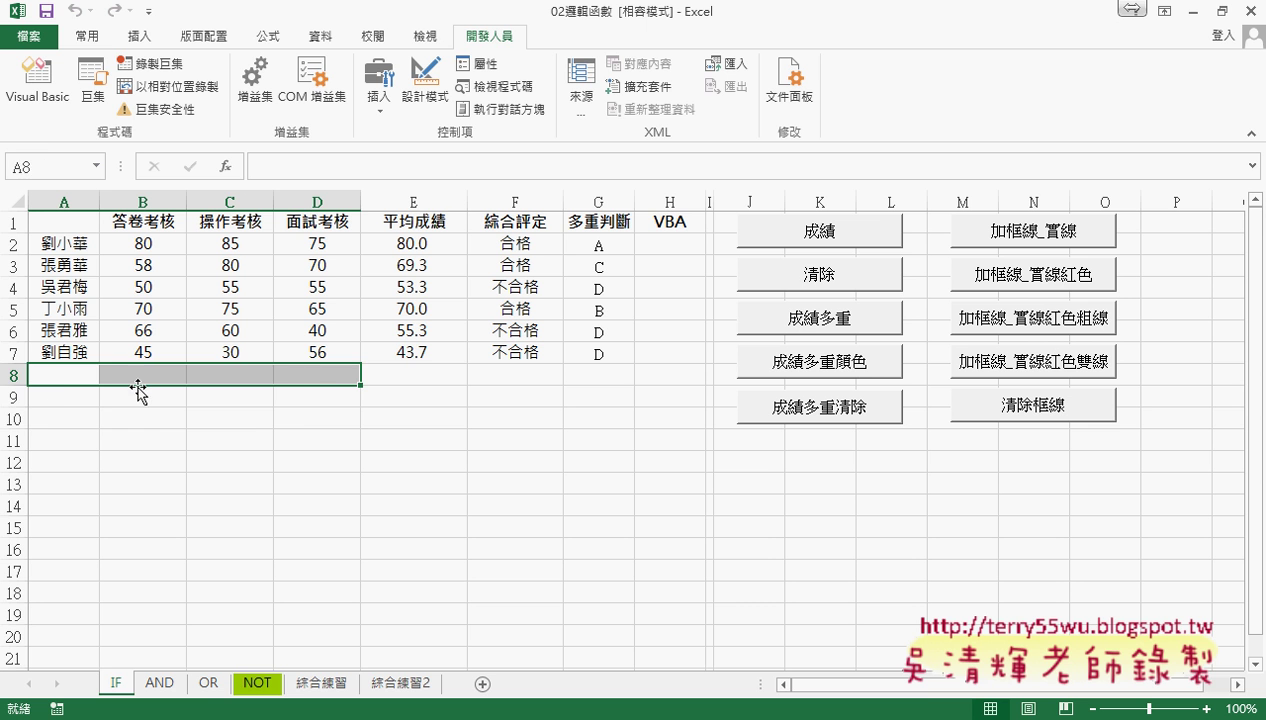
left_click_drag(55, 397, 340, 395)
left_click_drag(60, 414, 333, 421)
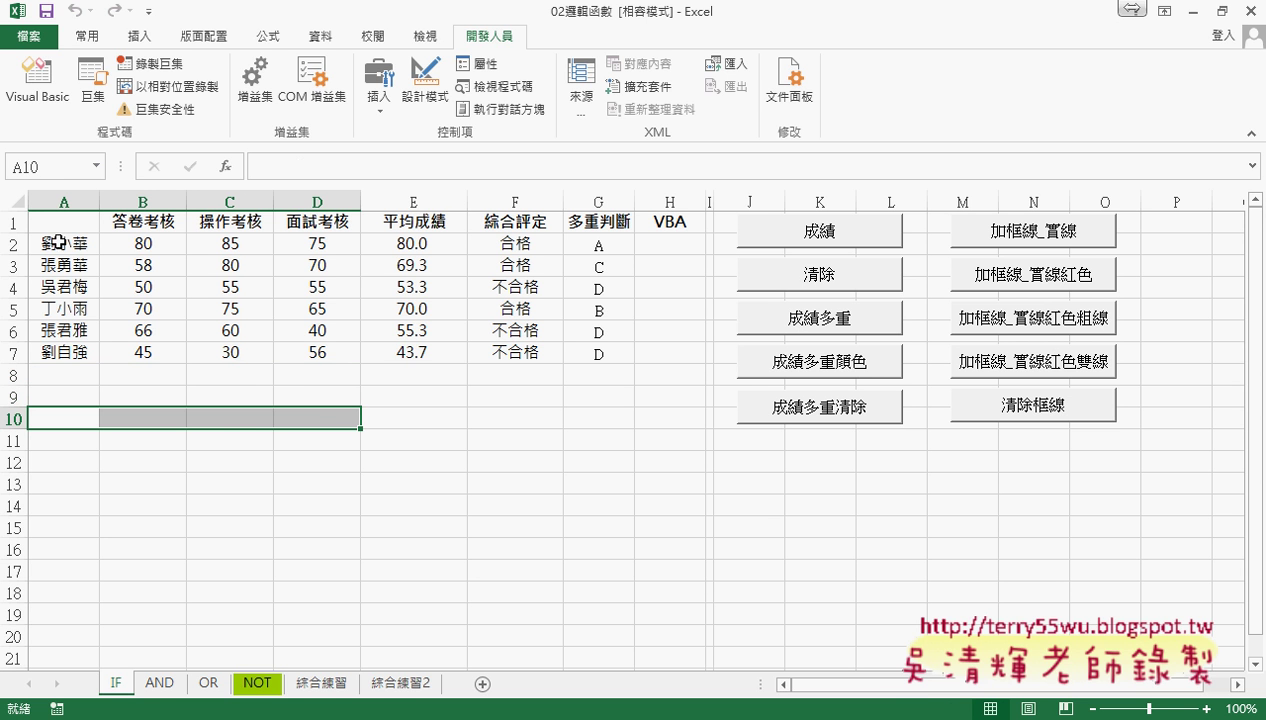
Step: Select the existing names A2:A7, empty cells A8 and A9, and E8:G8, then switch to the code notes
left_click_drag(60, 250, 56, 354)
left_click(56, 355)
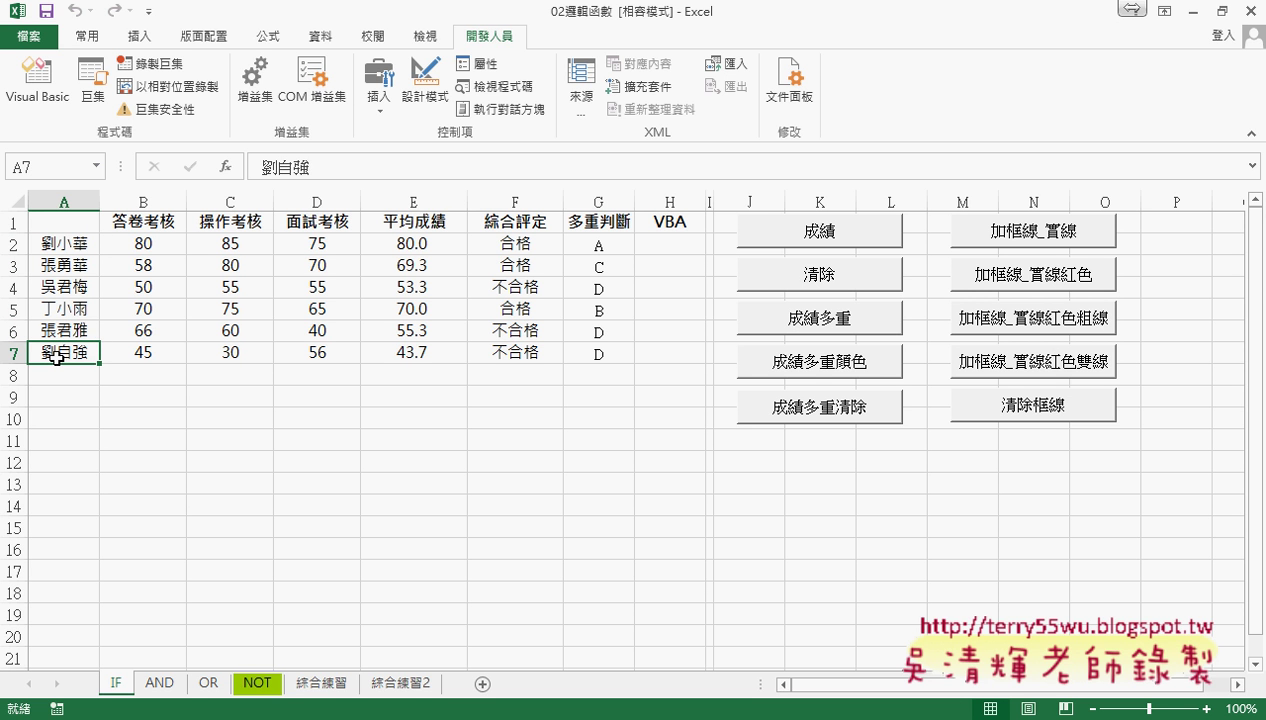
left_click(51, 378)
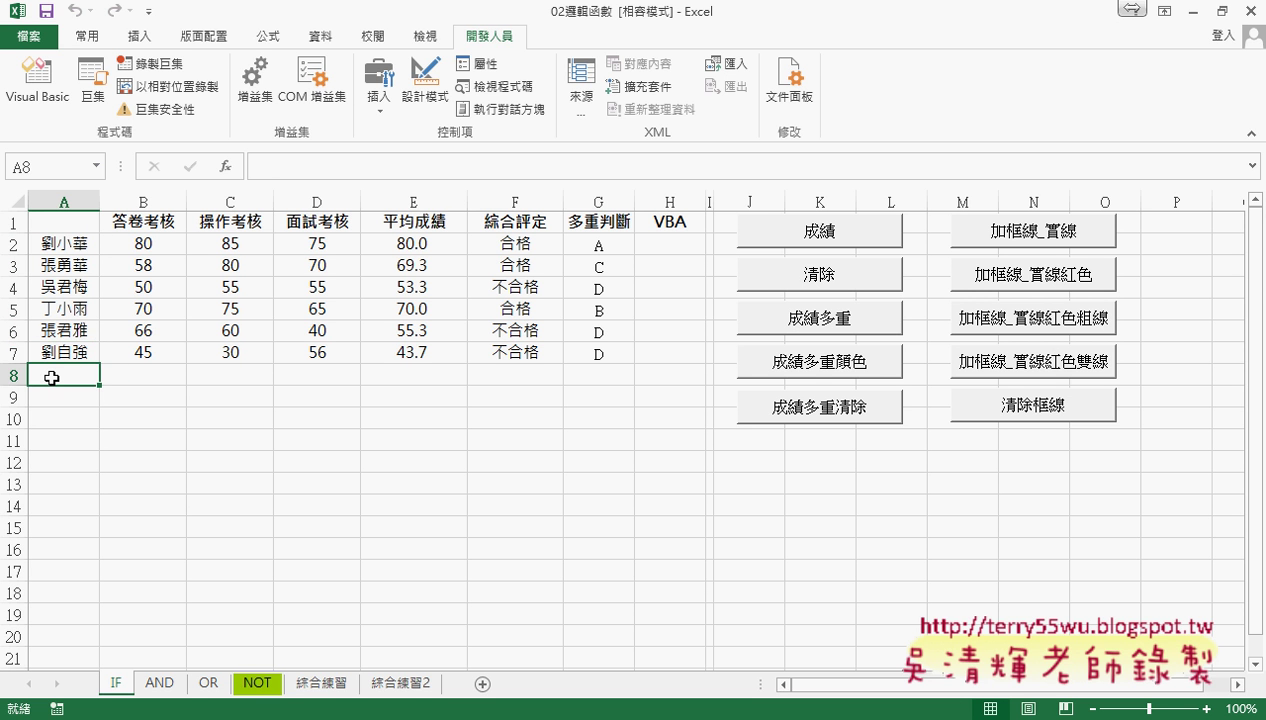
left_click(61, 244)
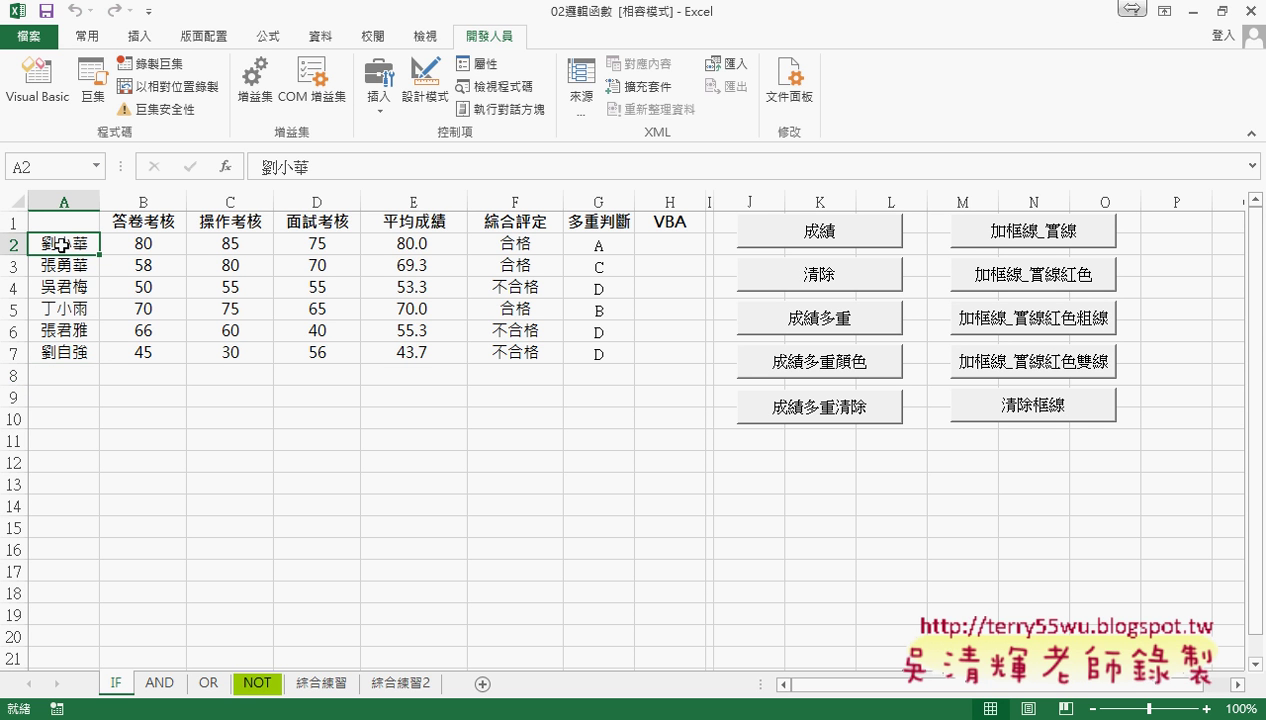
left_click(62, 381)
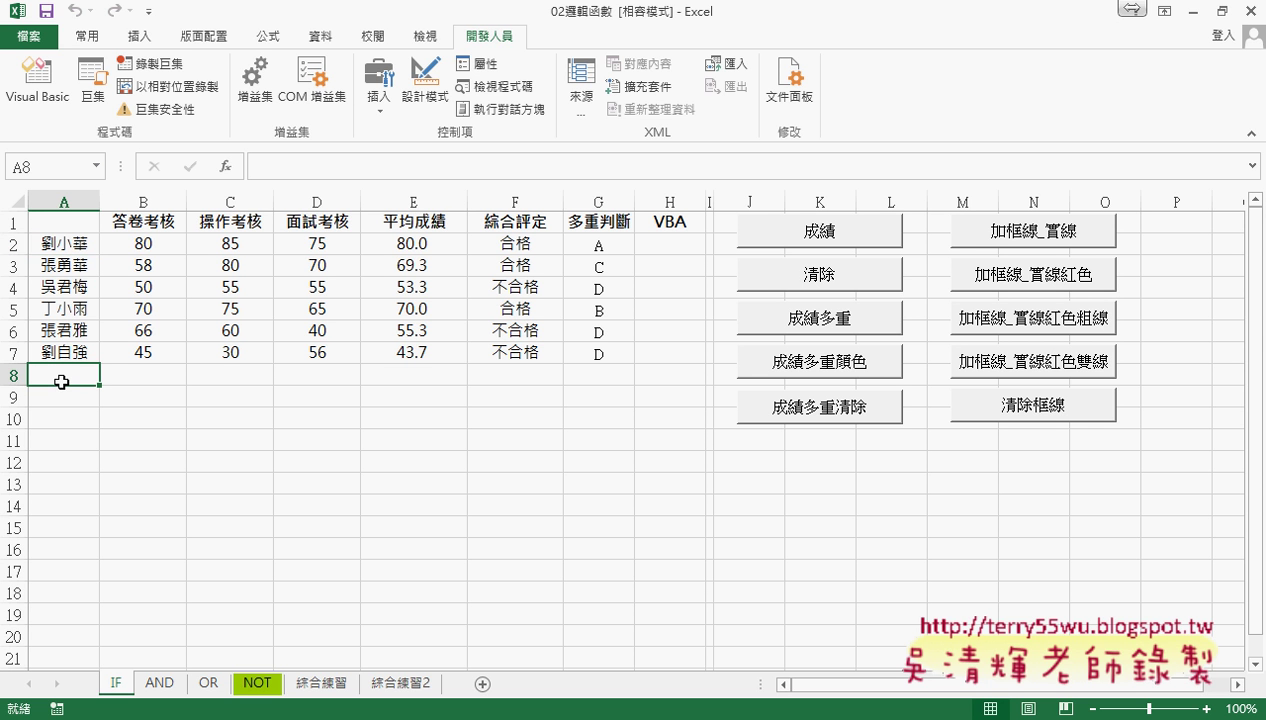
left_click(67, 399)
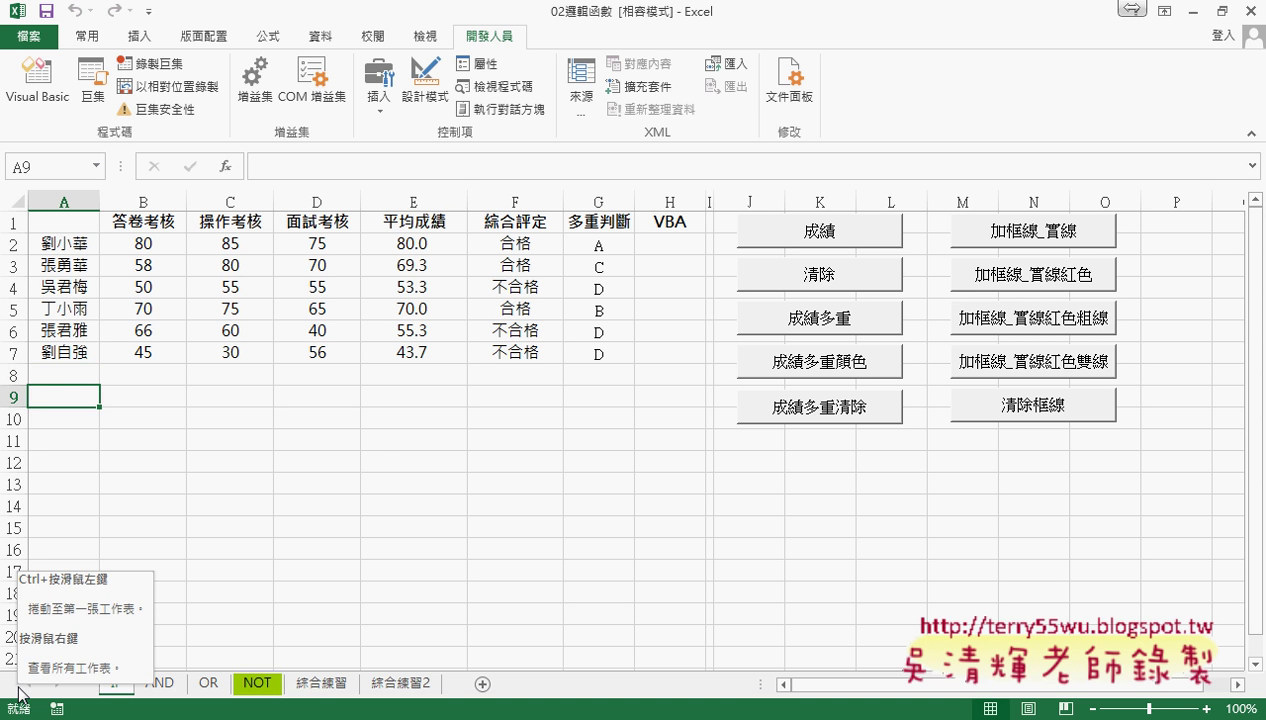
left_click(395, 373)
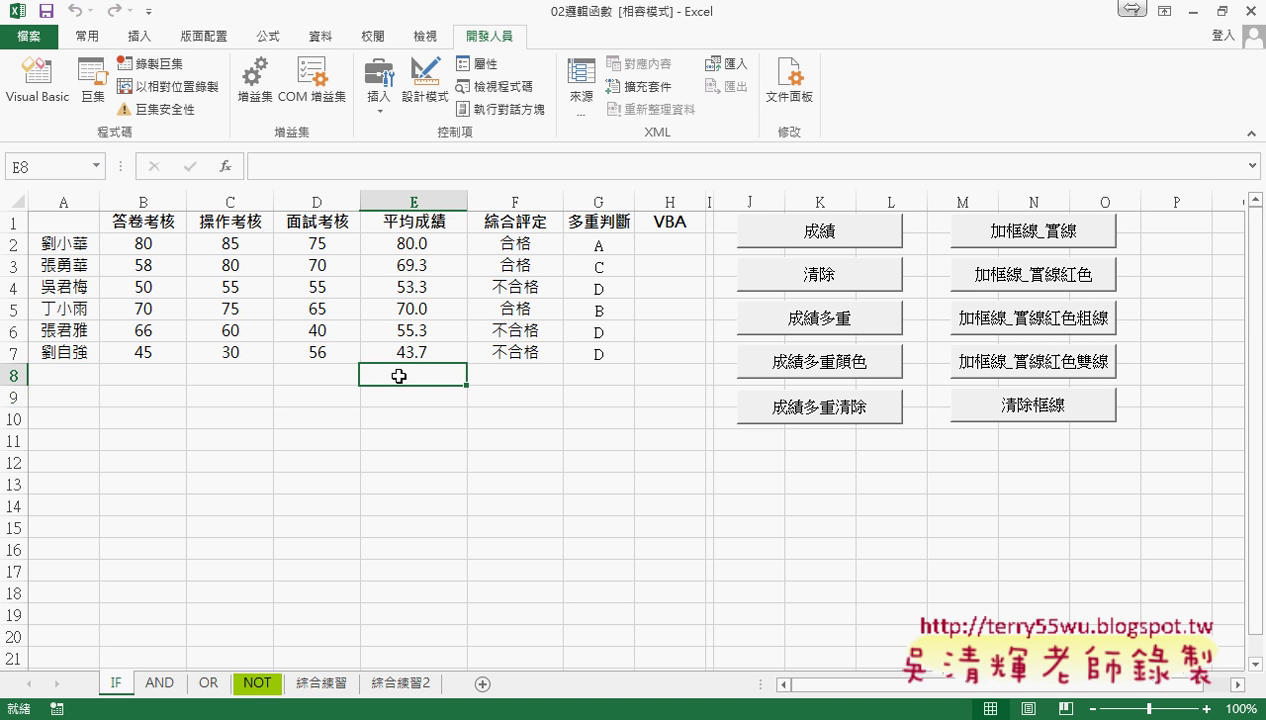
left_click_drag(418, 375, 610, 374)
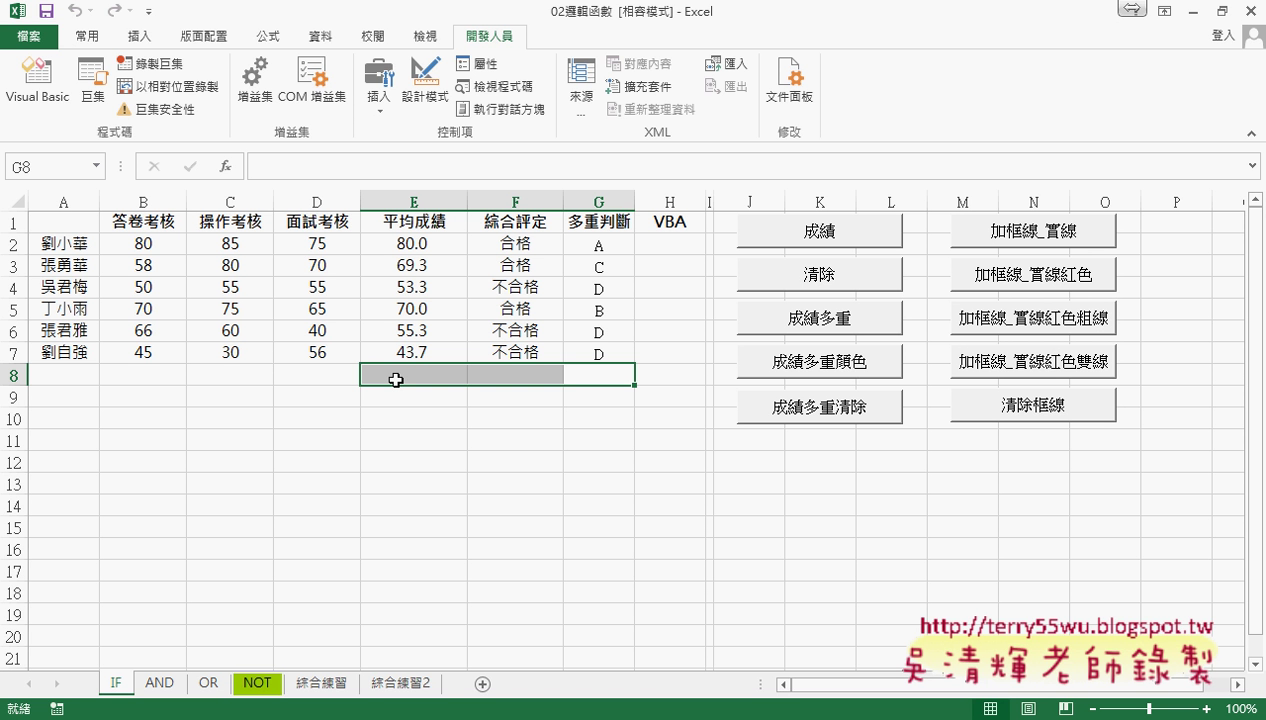
key("alt+Tab")
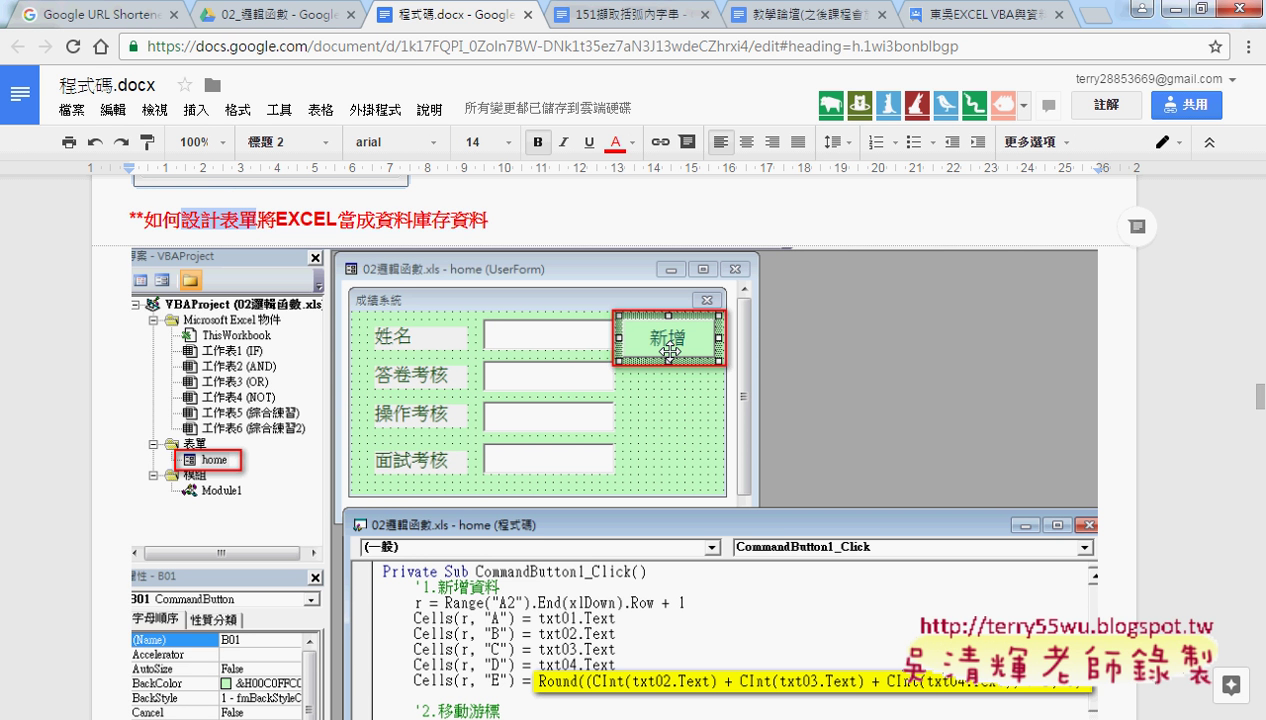
Step: Return to Excel, open the VBA editor, and browse the AND sheet's context menu
left_click(1178, 16)
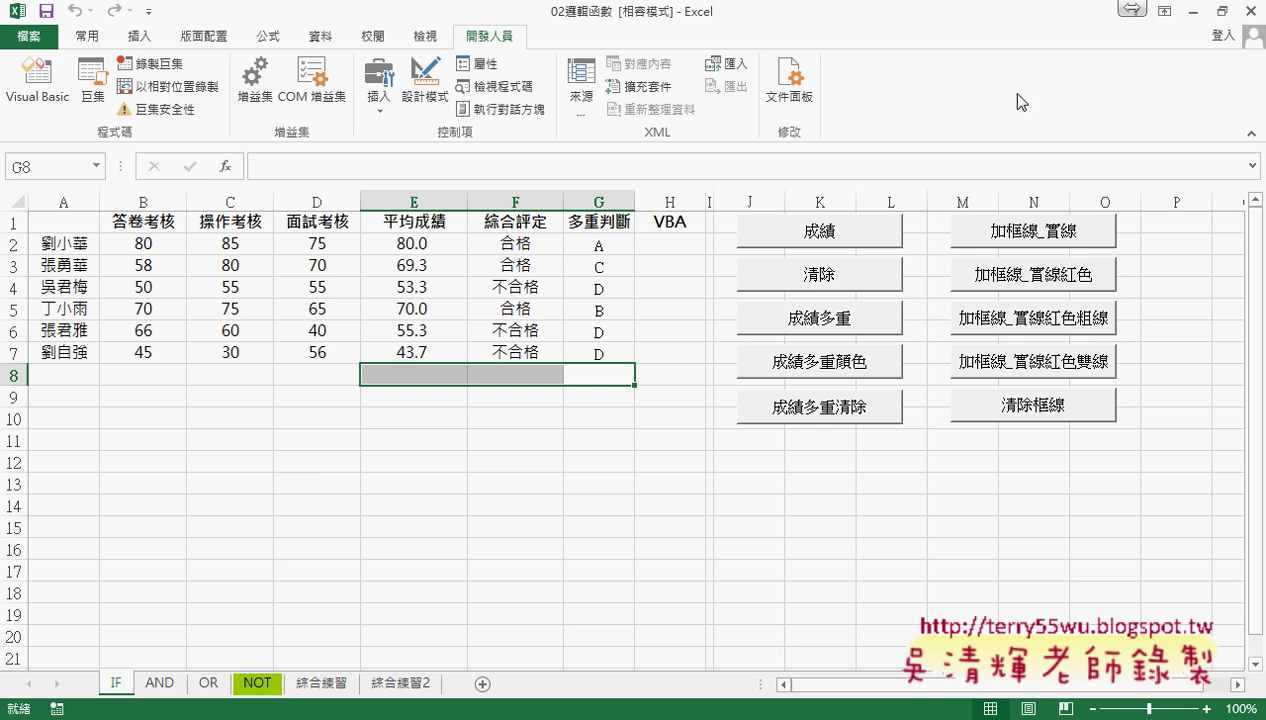
left_click(35, 92)
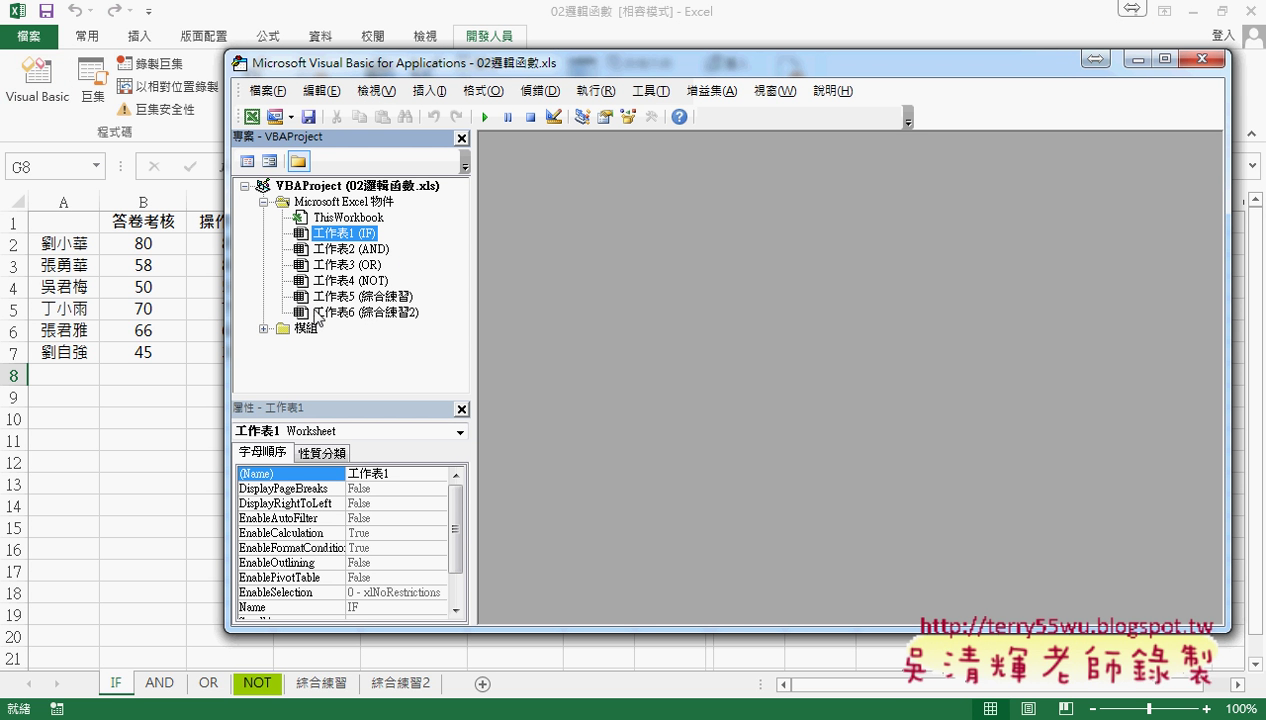
right_click(331, 252)
mouse_move(393, 338)
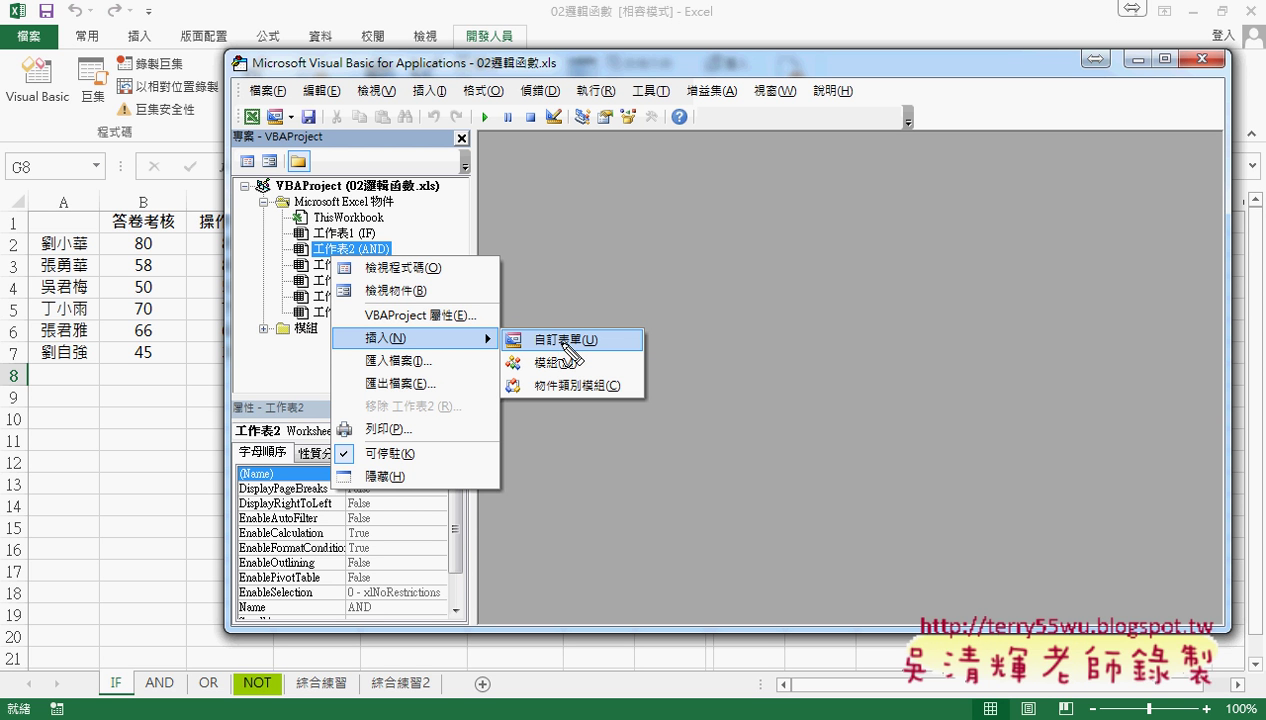
left_click_drag(596, 336, 560, 333)
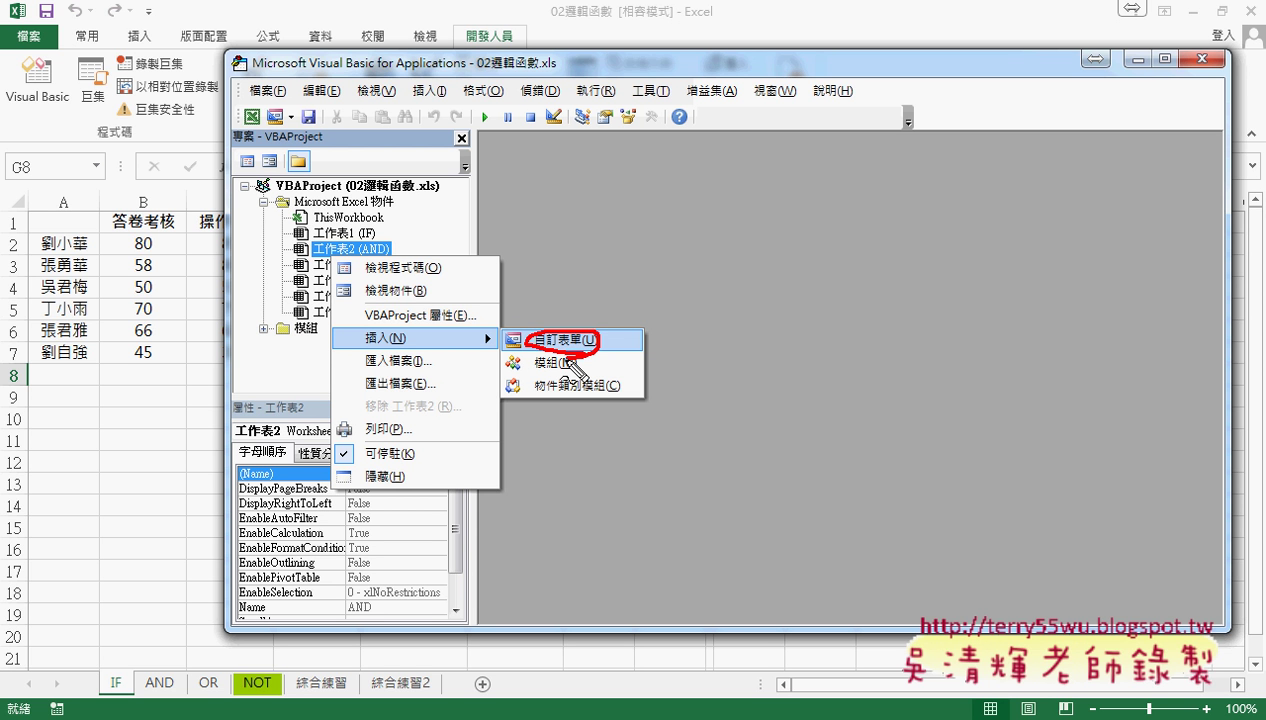
key("Escape")
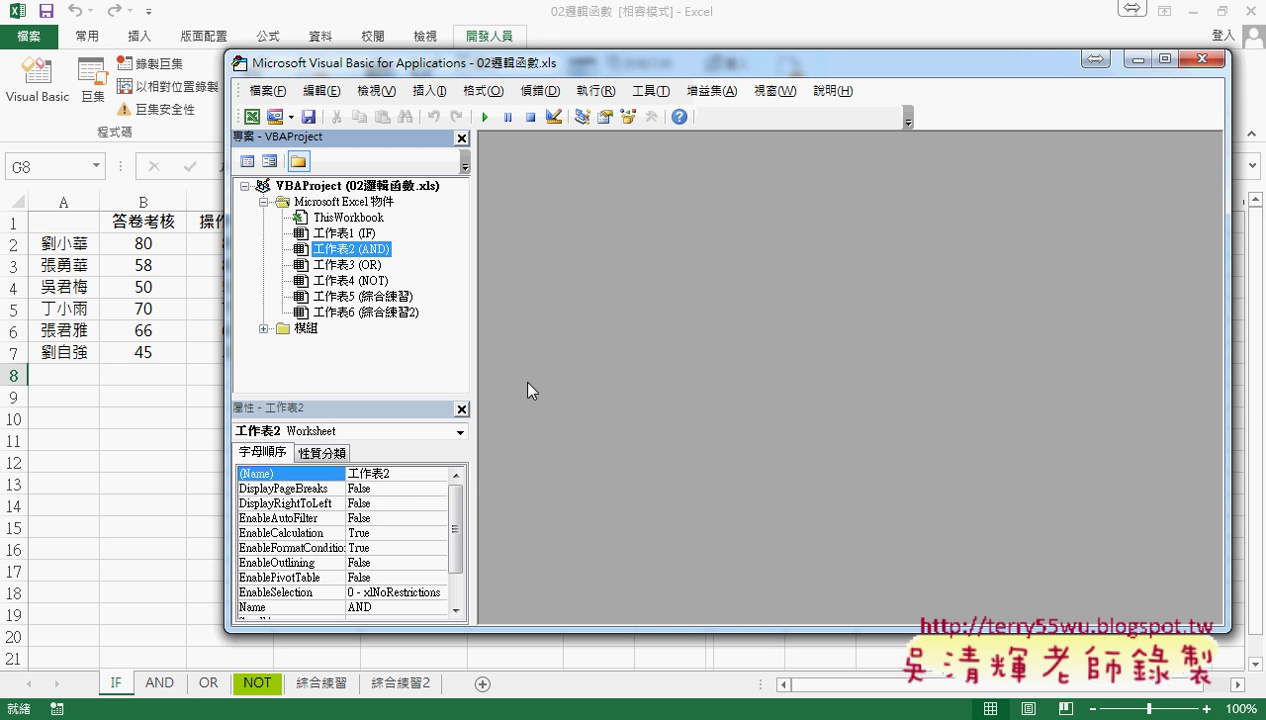
Step: Insert a new UserForm from the NOT sheet's menu, enlarge it, and move the Toolbox aside
right_click(345, 282)
mouse_move(405, 360)
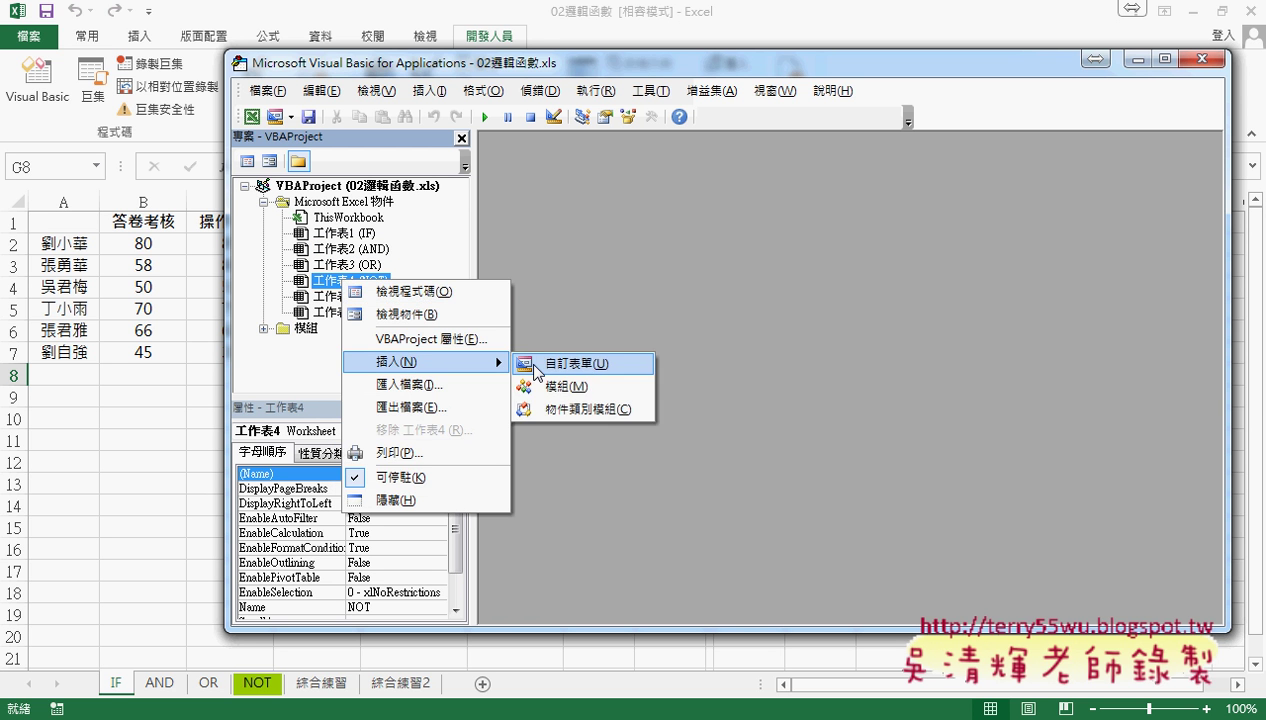
left_click(535, 366)
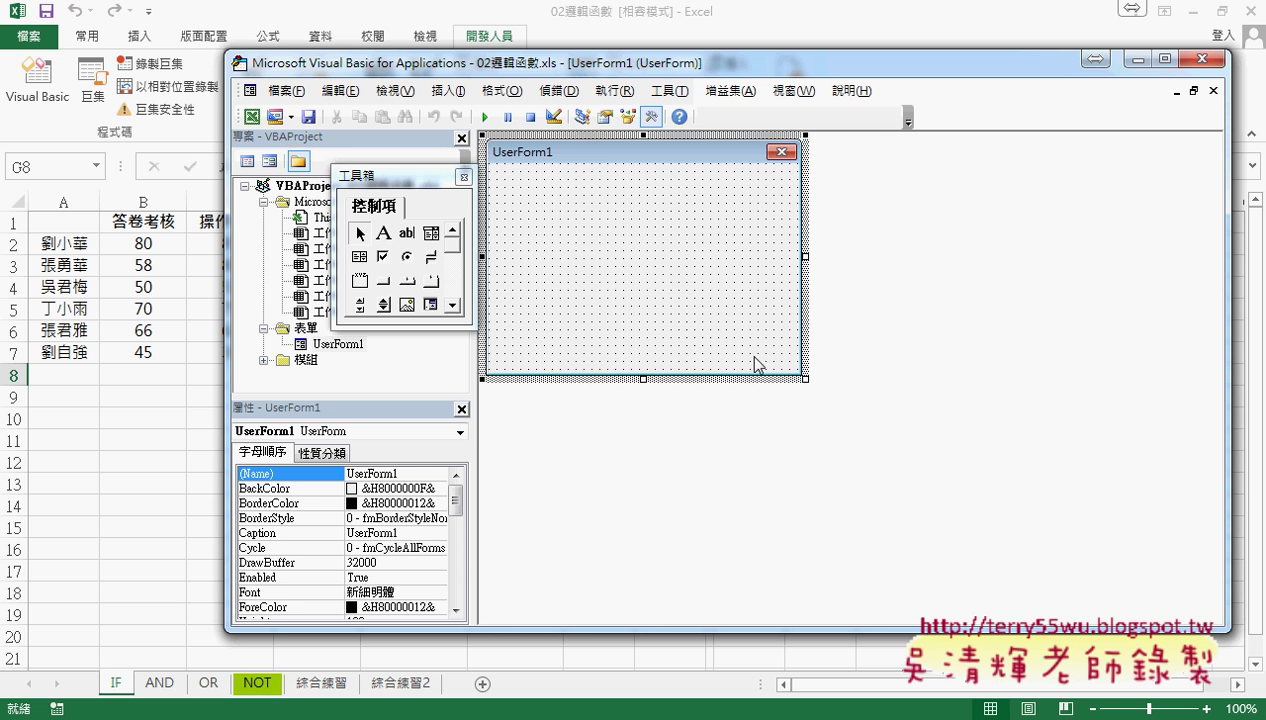
left_click_drag(805, 379, 886, 432)
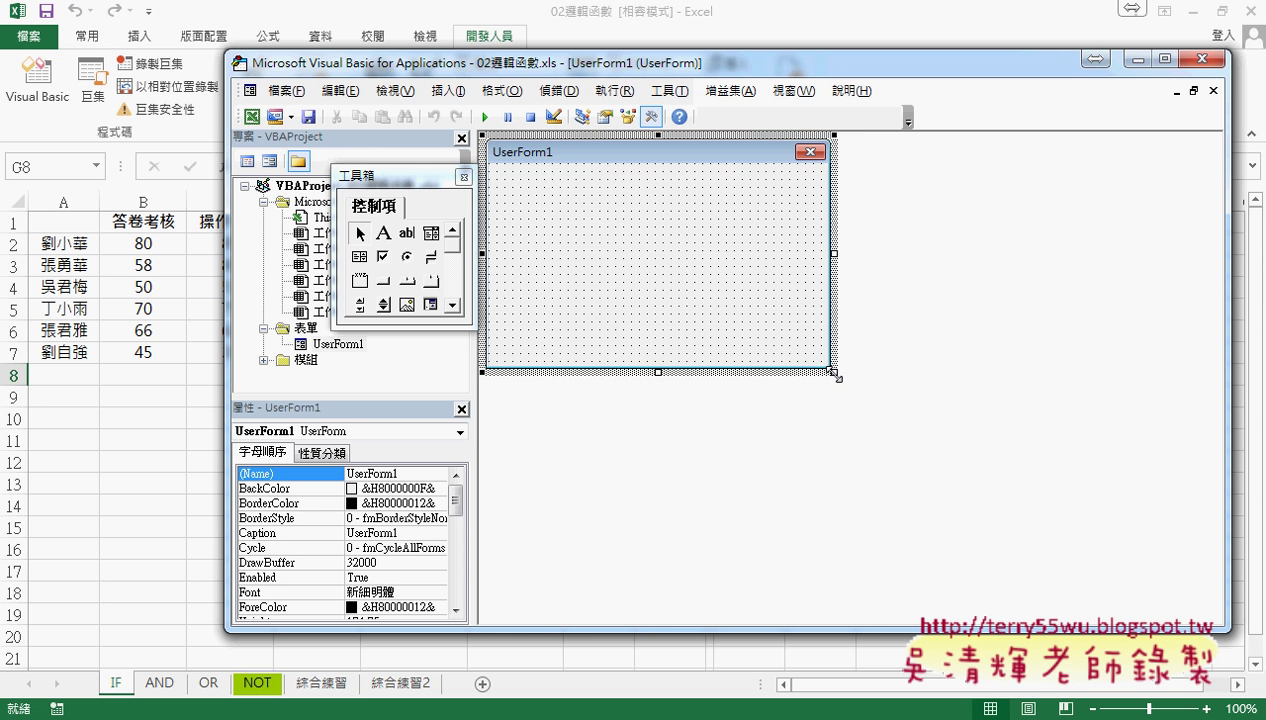
left_click_drag(392, 181, 966, 163)
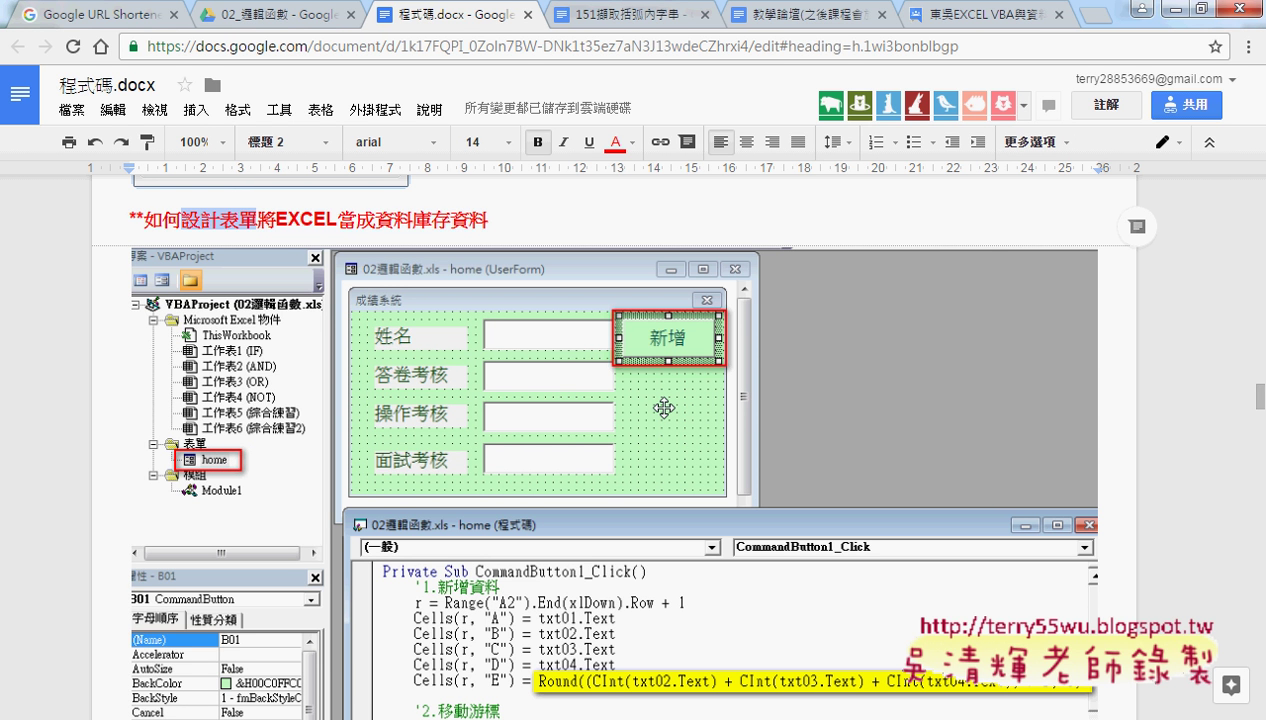
left_click(1170, 8)
left_click(278, 474)
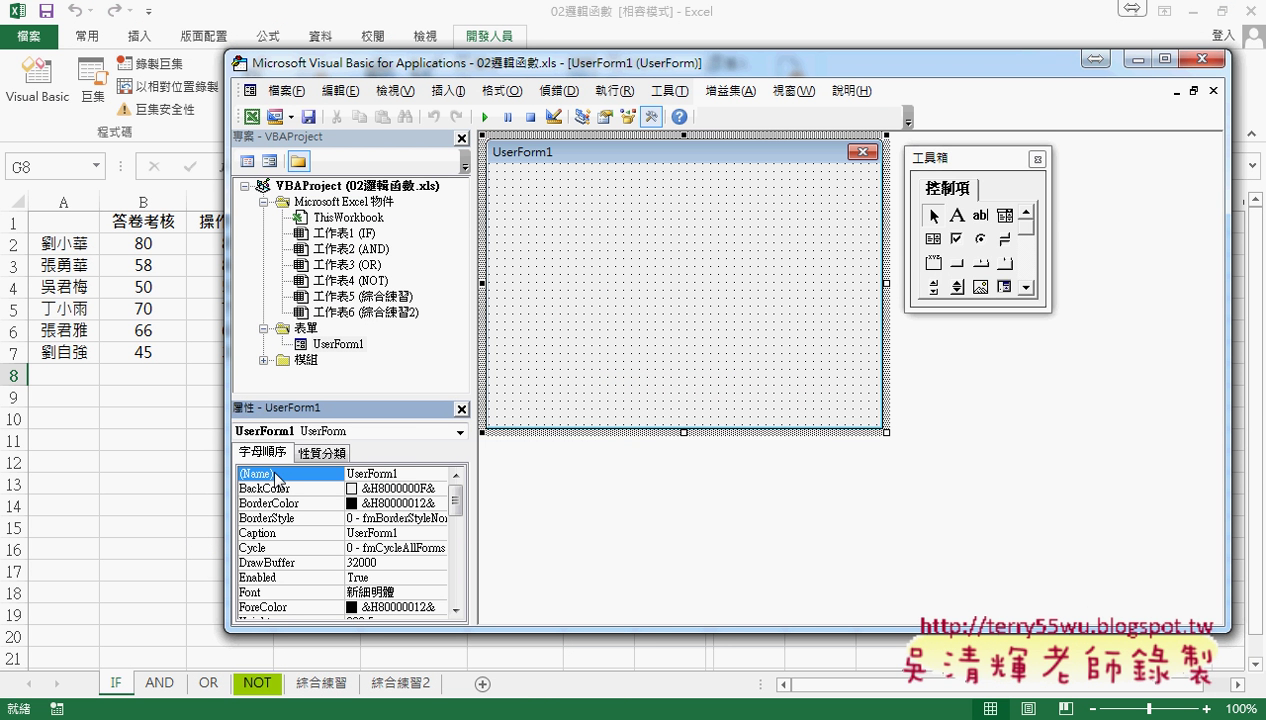
left_click_drag(408, 476, 328, 478)
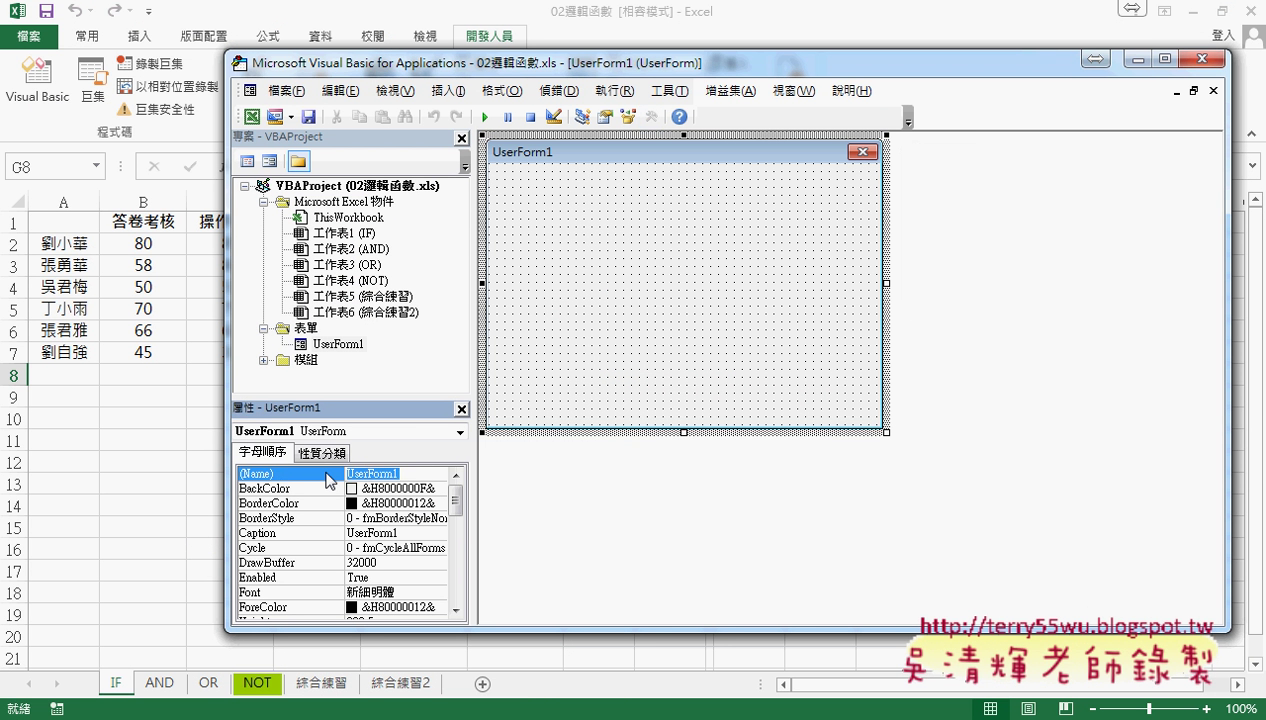
type("home")
key("Return")
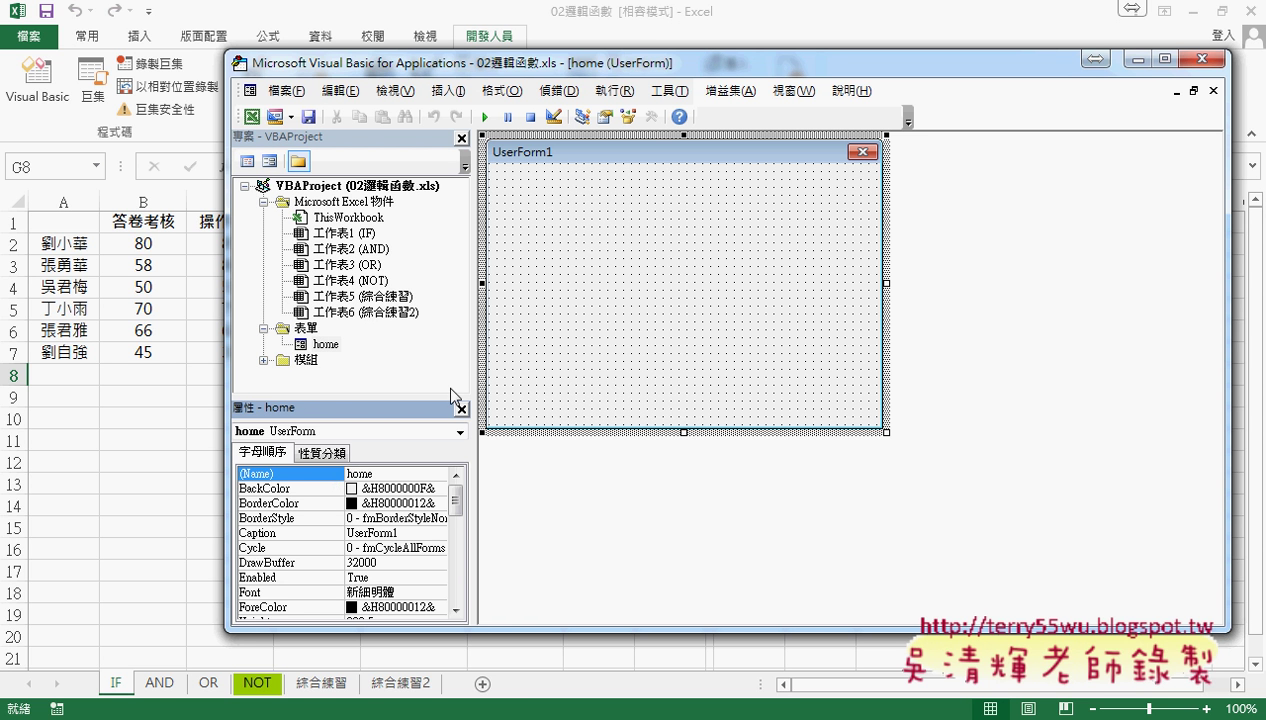
left_click(270, 537)
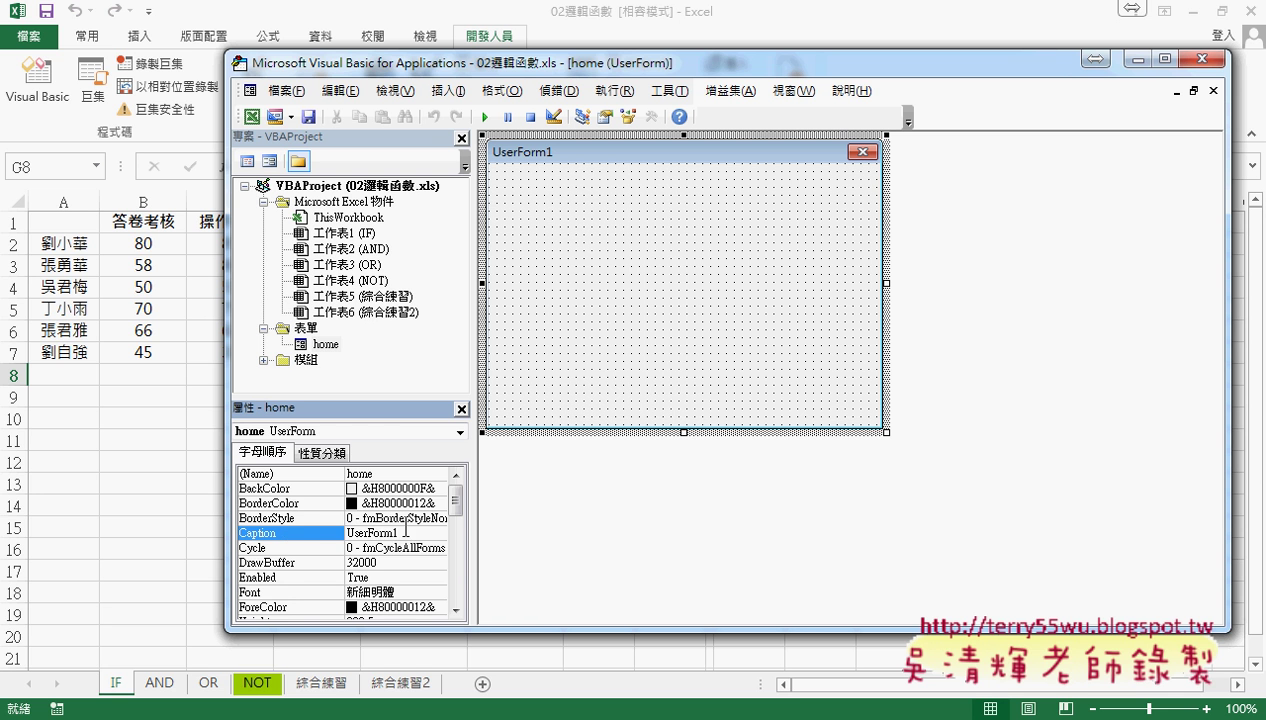
left_click_drag(415, 532, 343, 532)
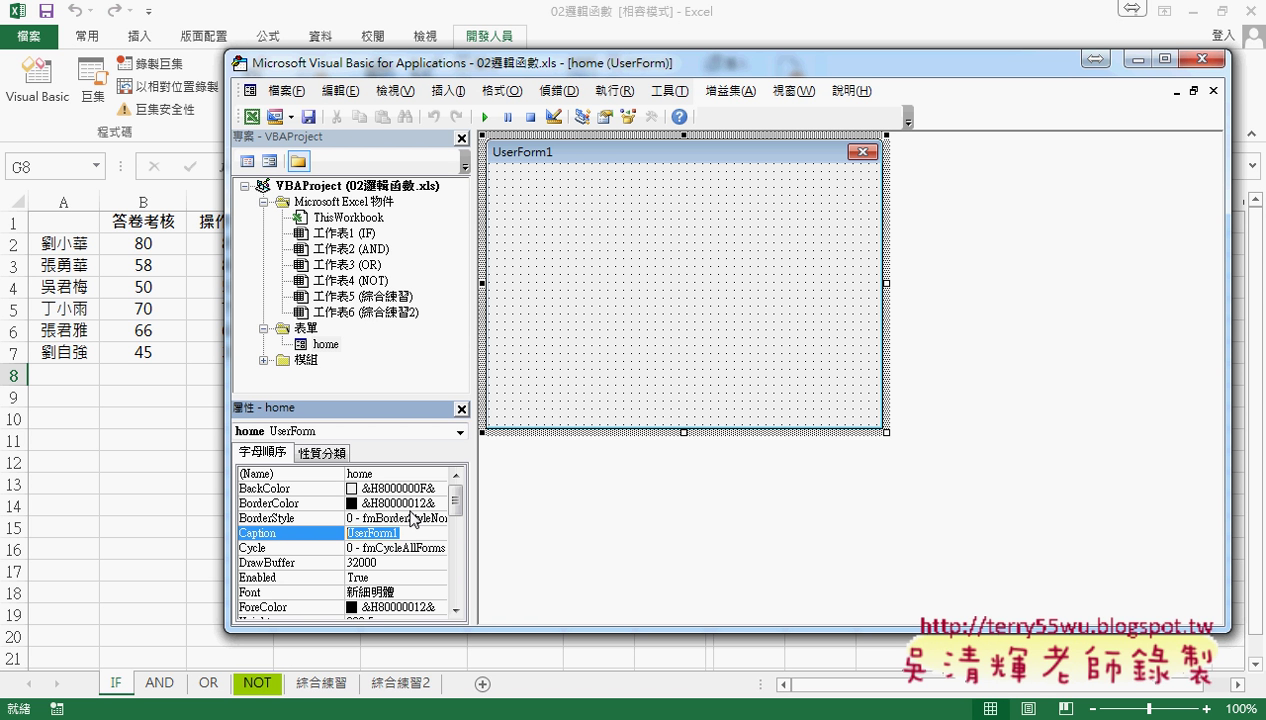
type("乘機系")
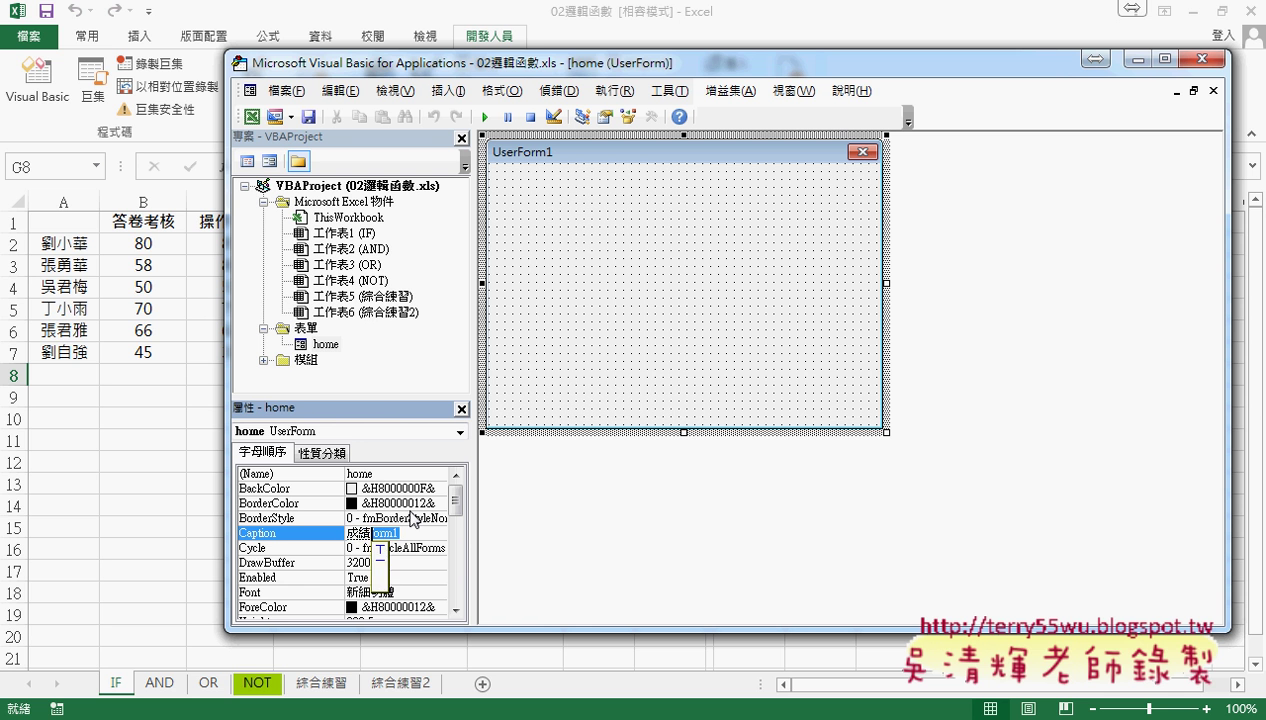
type("統")
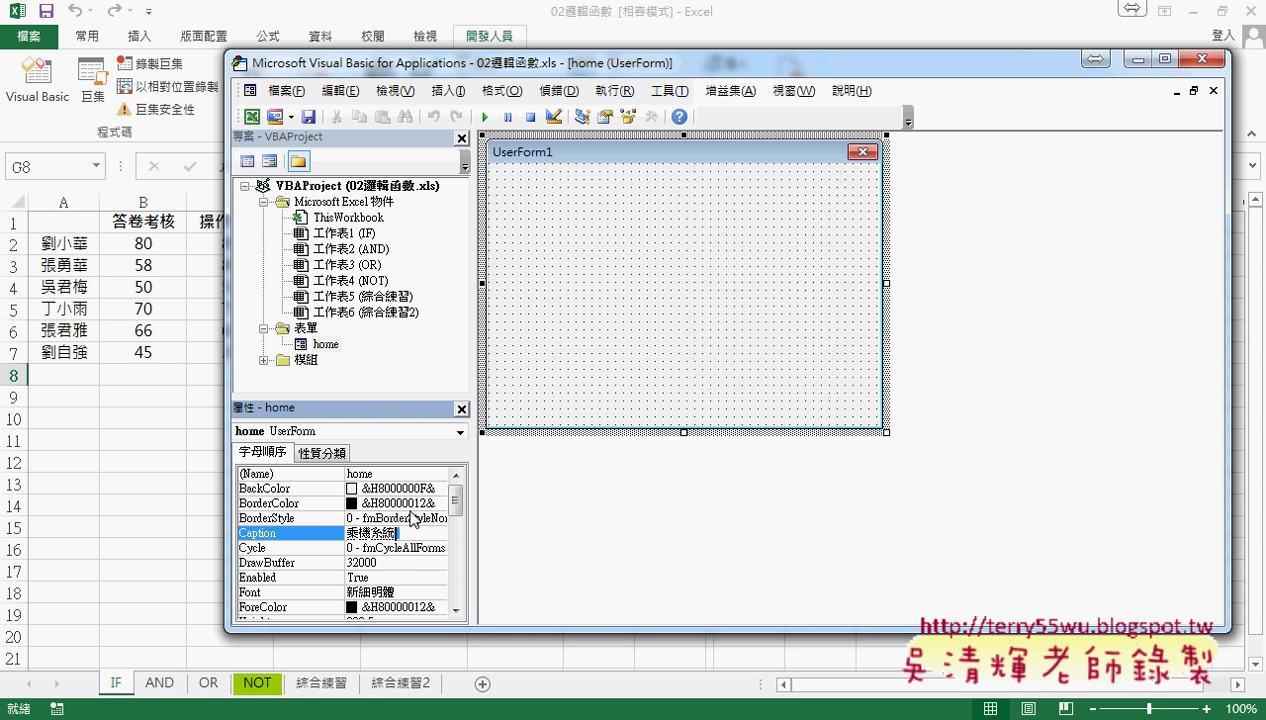
key("Down")
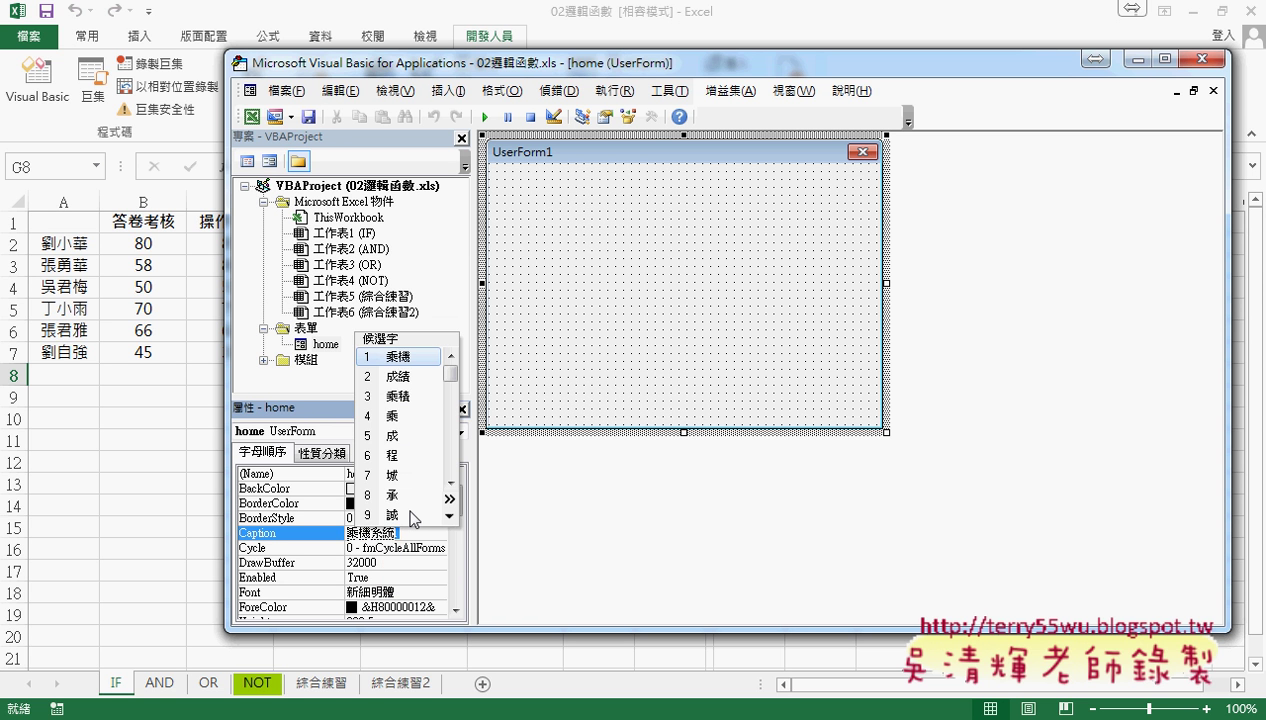
key("Down")
key("Return")
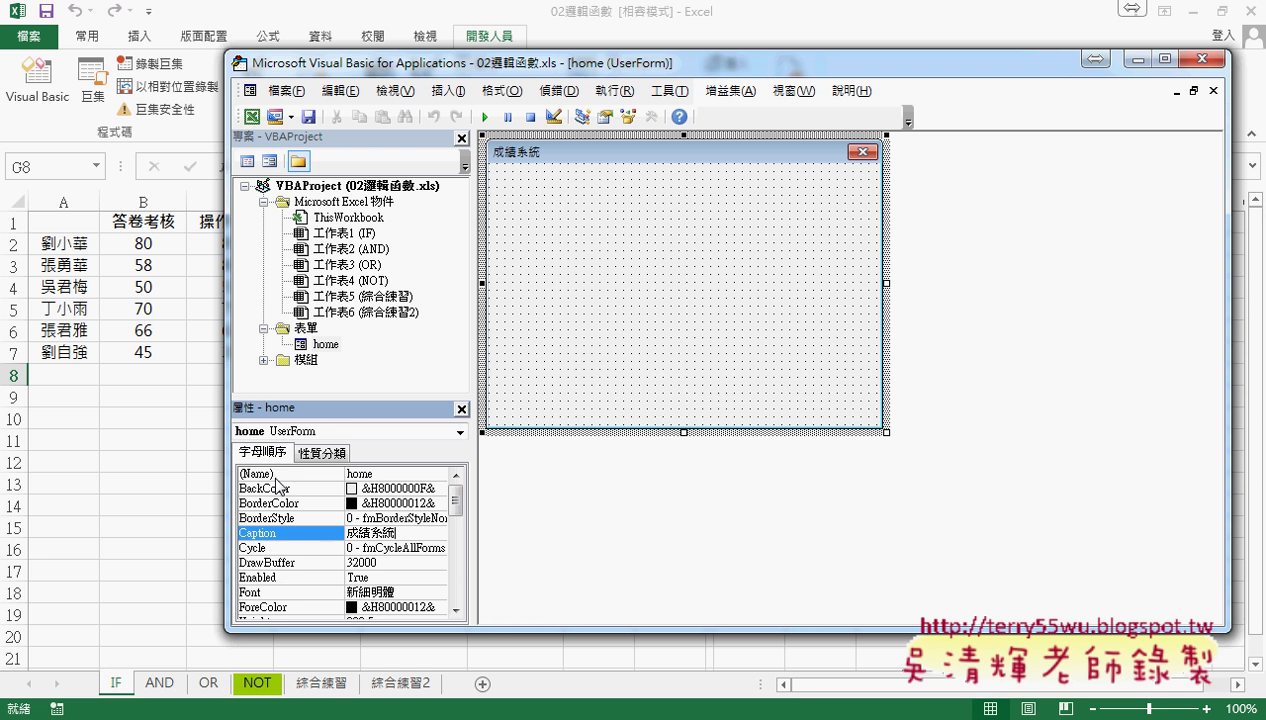
left_click(277, 479)
left_click(265, 536)
Step: Set the form's BackColor to light green (&H00C0FFC0) from the 調色盤 palette
left_click(262, 490)
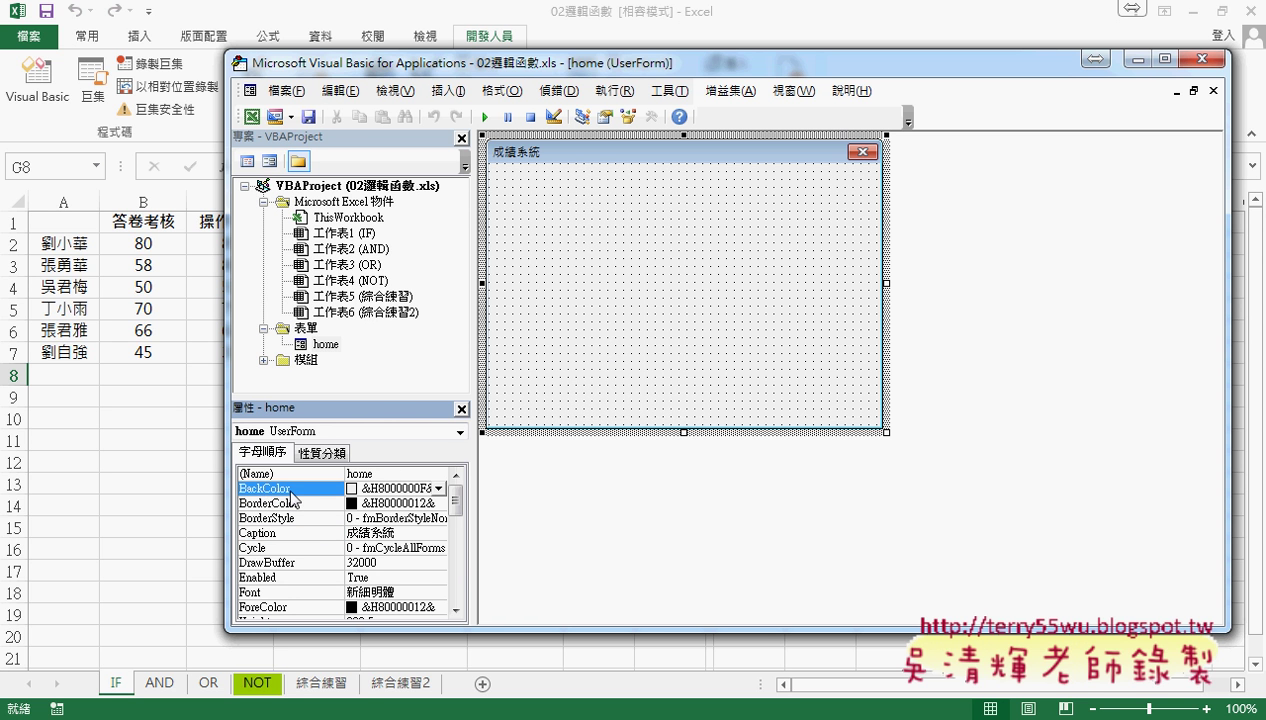
left_click(437, 489)
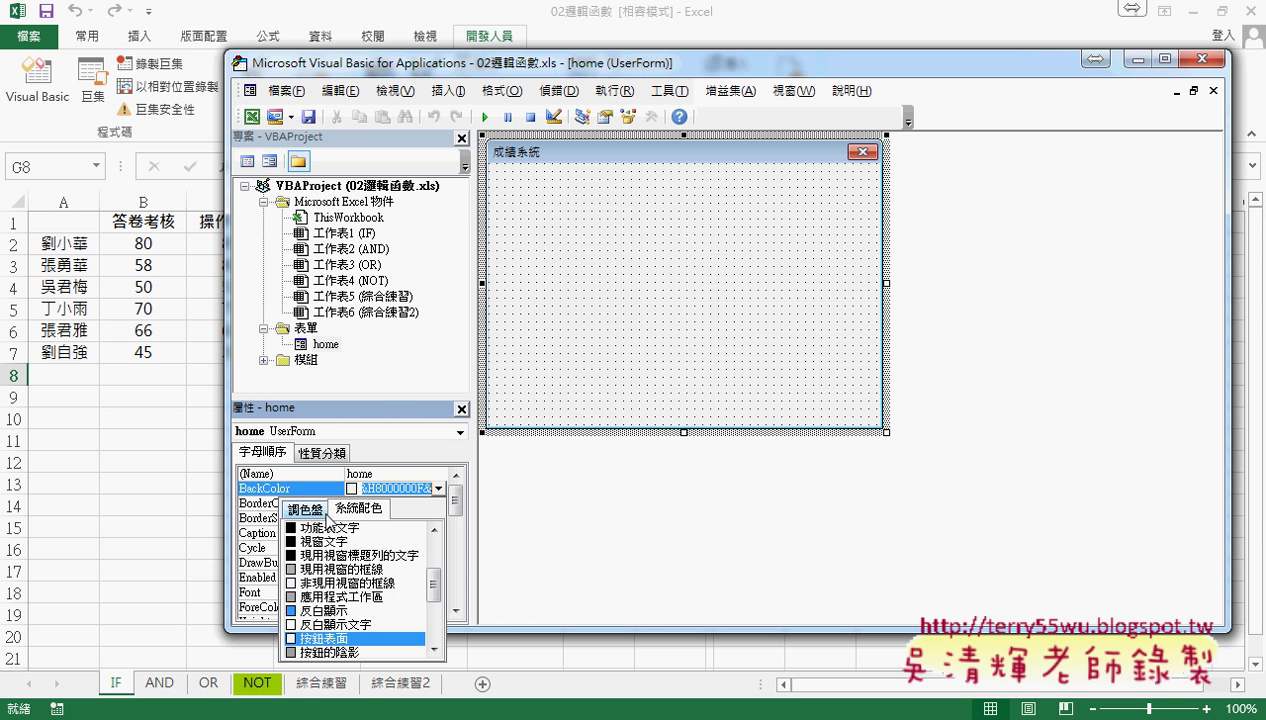
left_click(301, 510)
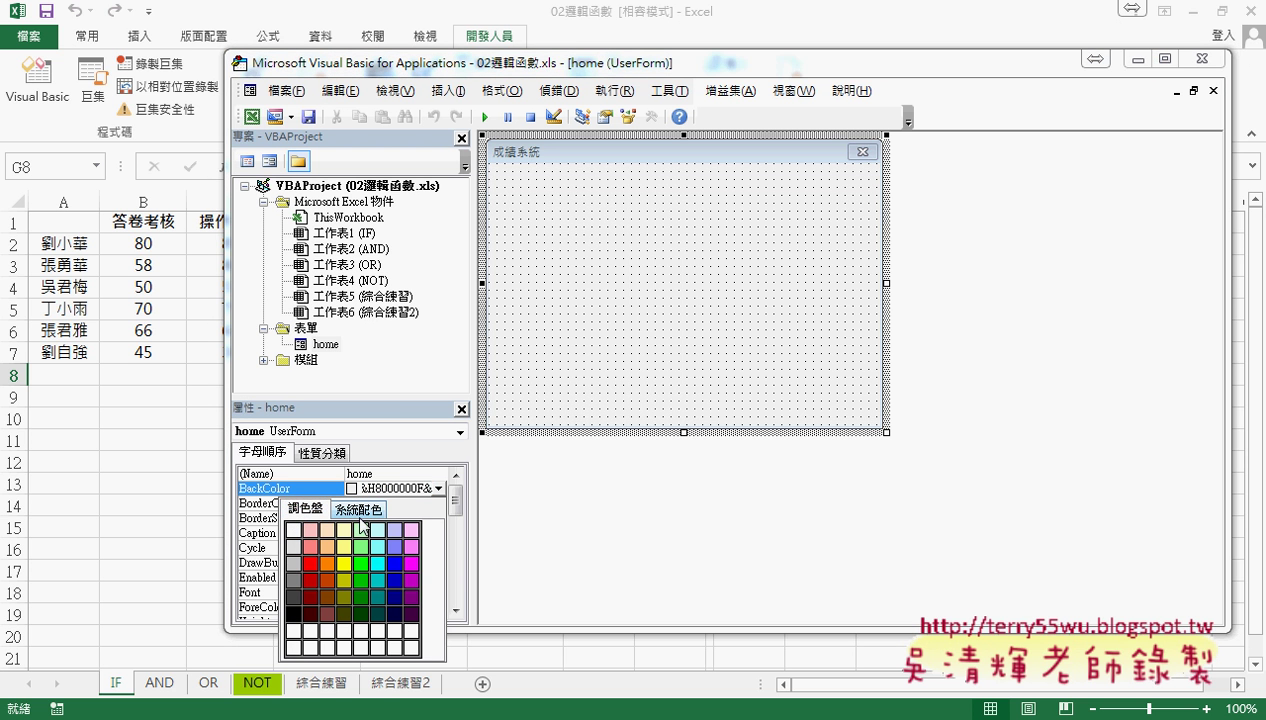
left_click(361, 531)
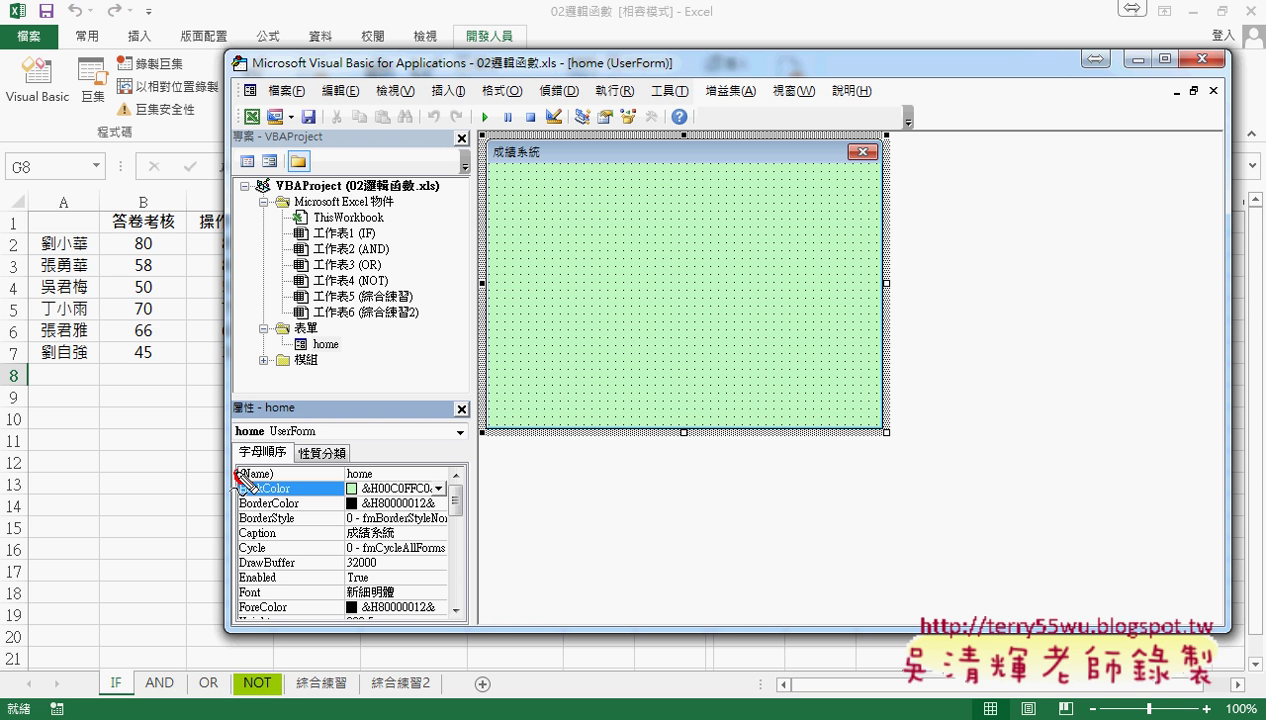
left_click_drag(258, 467, 257, 541)
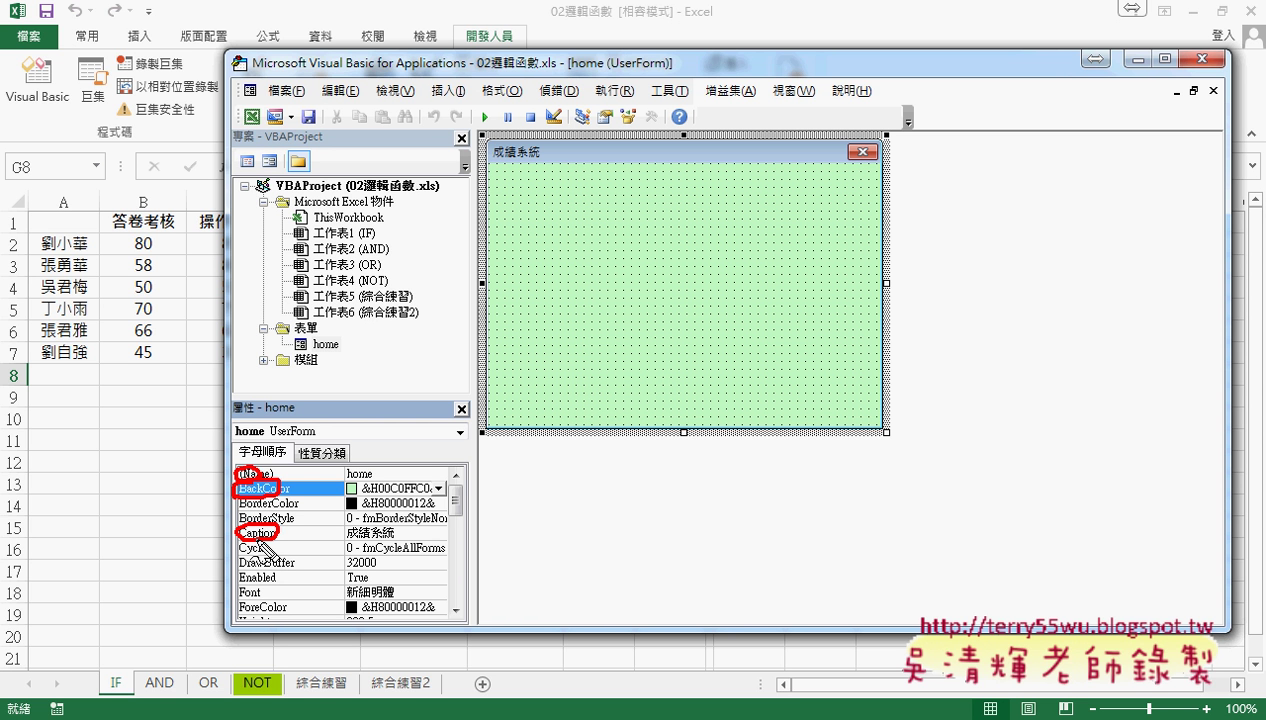
key("Escape")
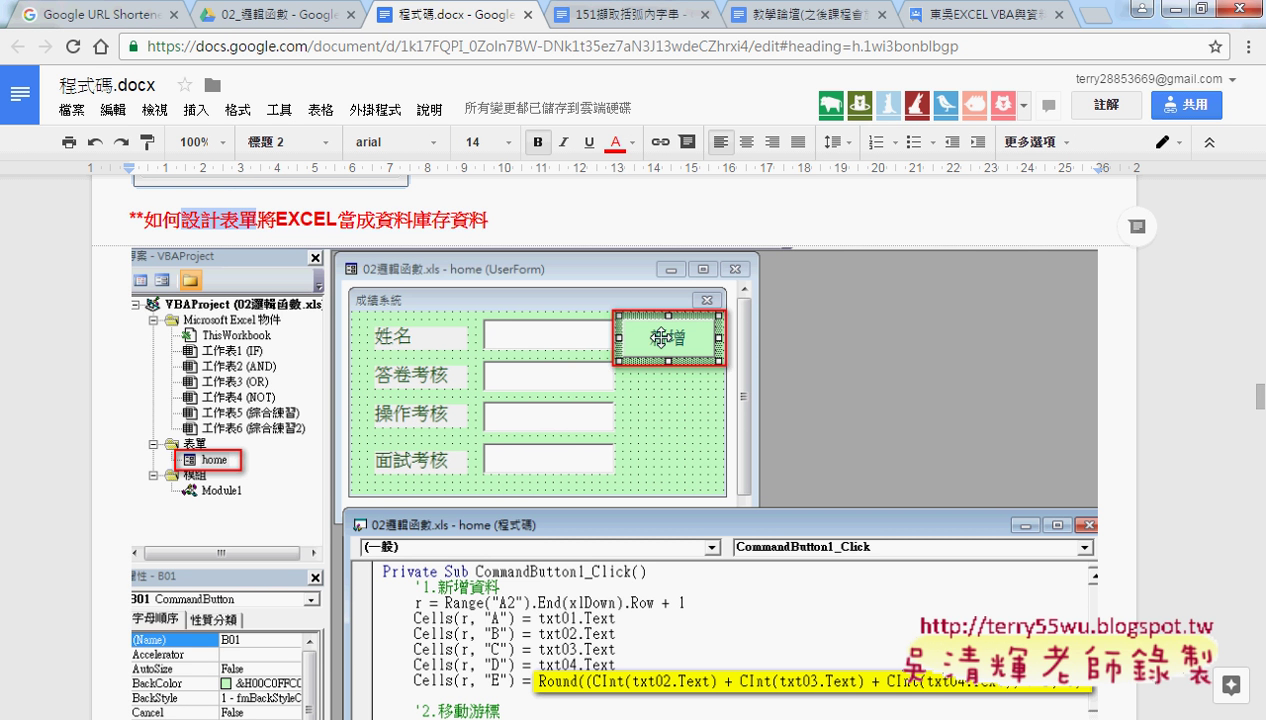
Step: Minimize the Chrome notes and select the green form to show its Toolbox
left_click(1162, 10)
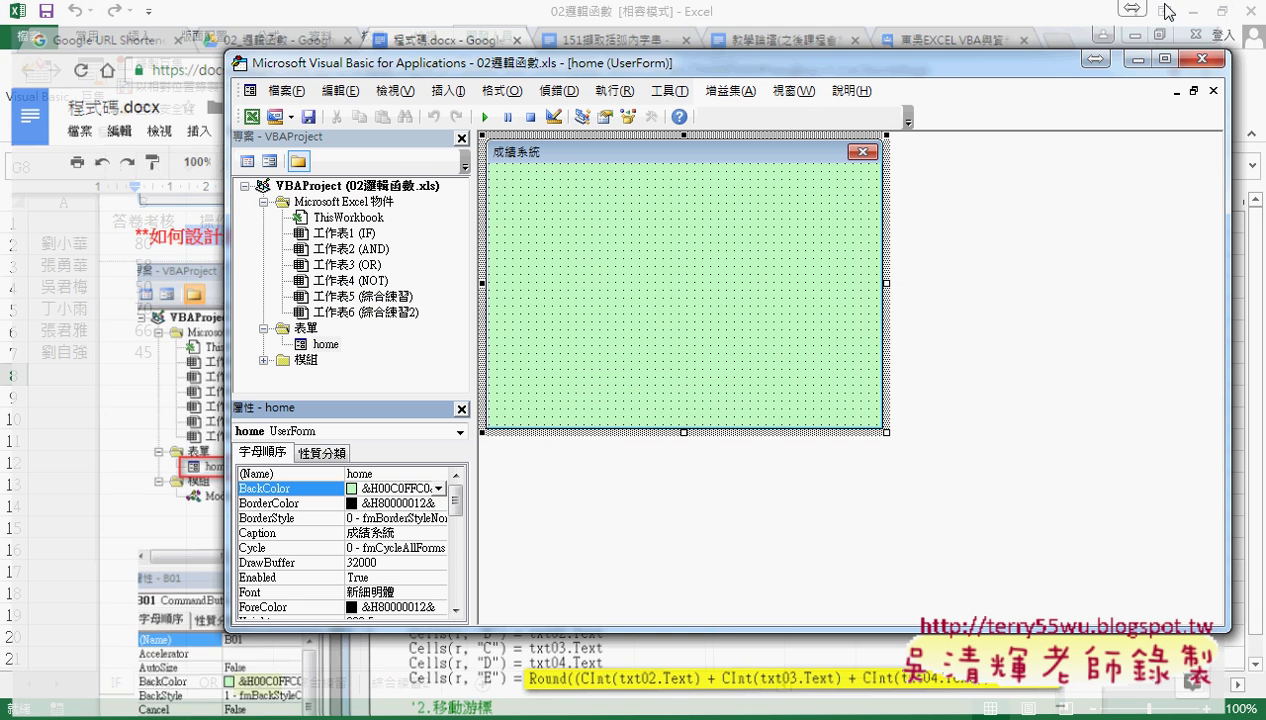
left_click(778, 258)
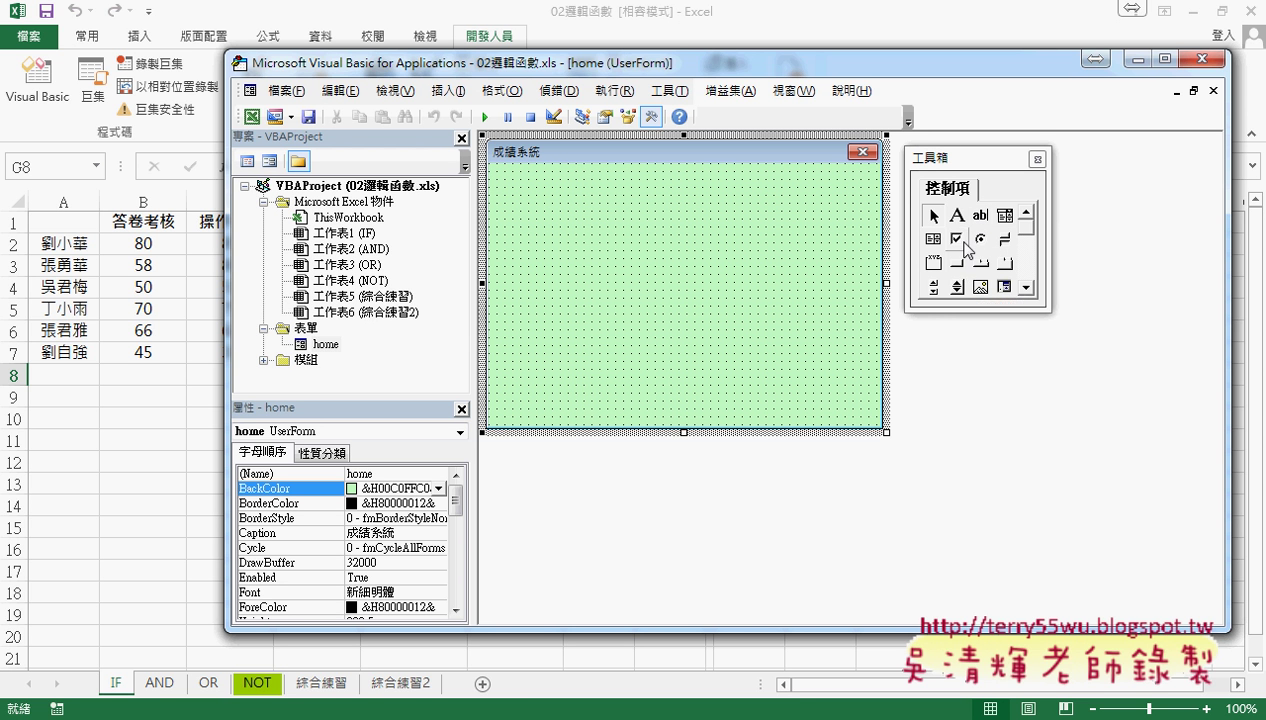
Step: Draw a label at the form's top left and set its caption to 姓名
left_click(957, 215)
left_click_drag(520, 196, 641, 238)
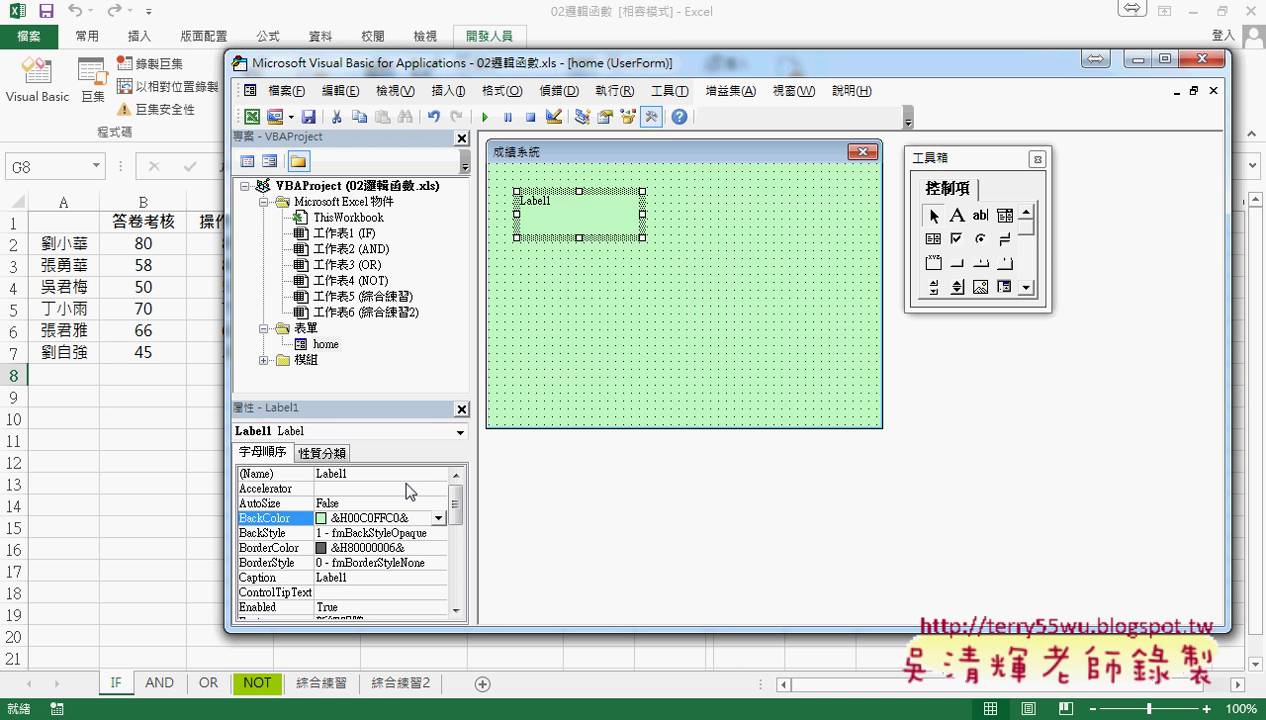
left_click(282, 578)
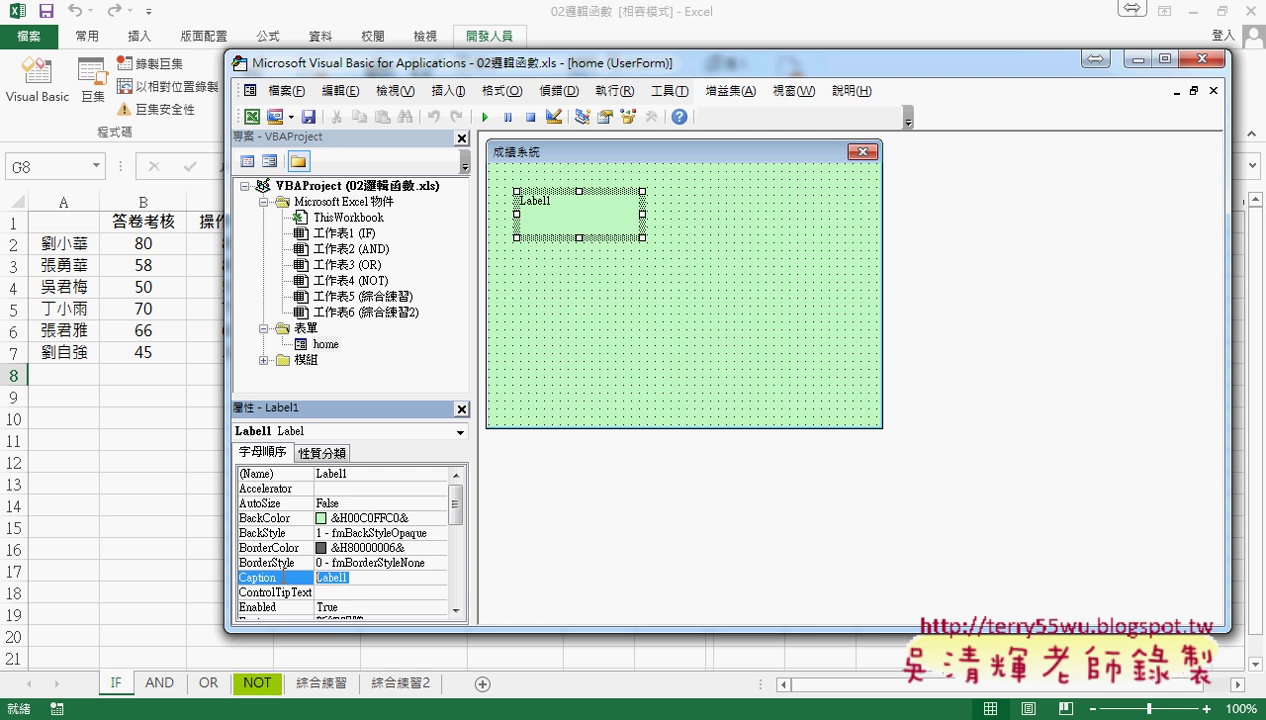
type("姓名")
key("Return")
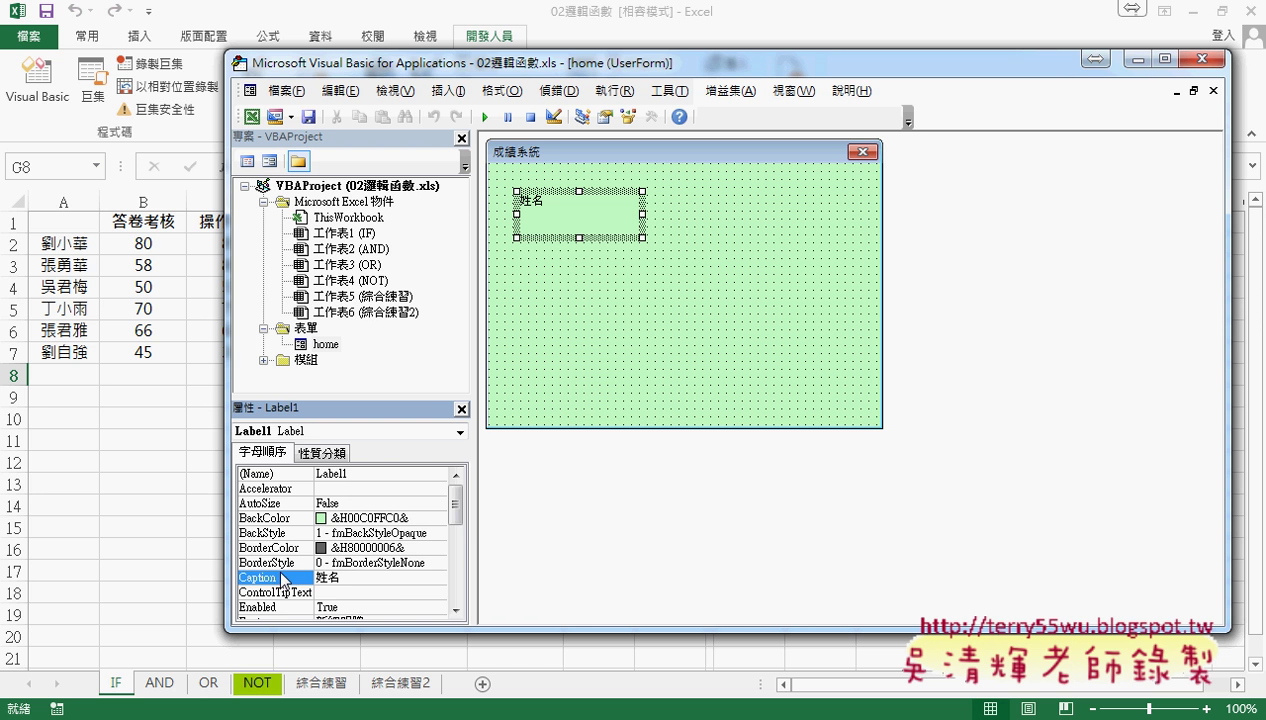
Step: Set the 姓名 label's font size to 16 and shorten it to fit the text
left_click_drag(420, 398, 413, 359)
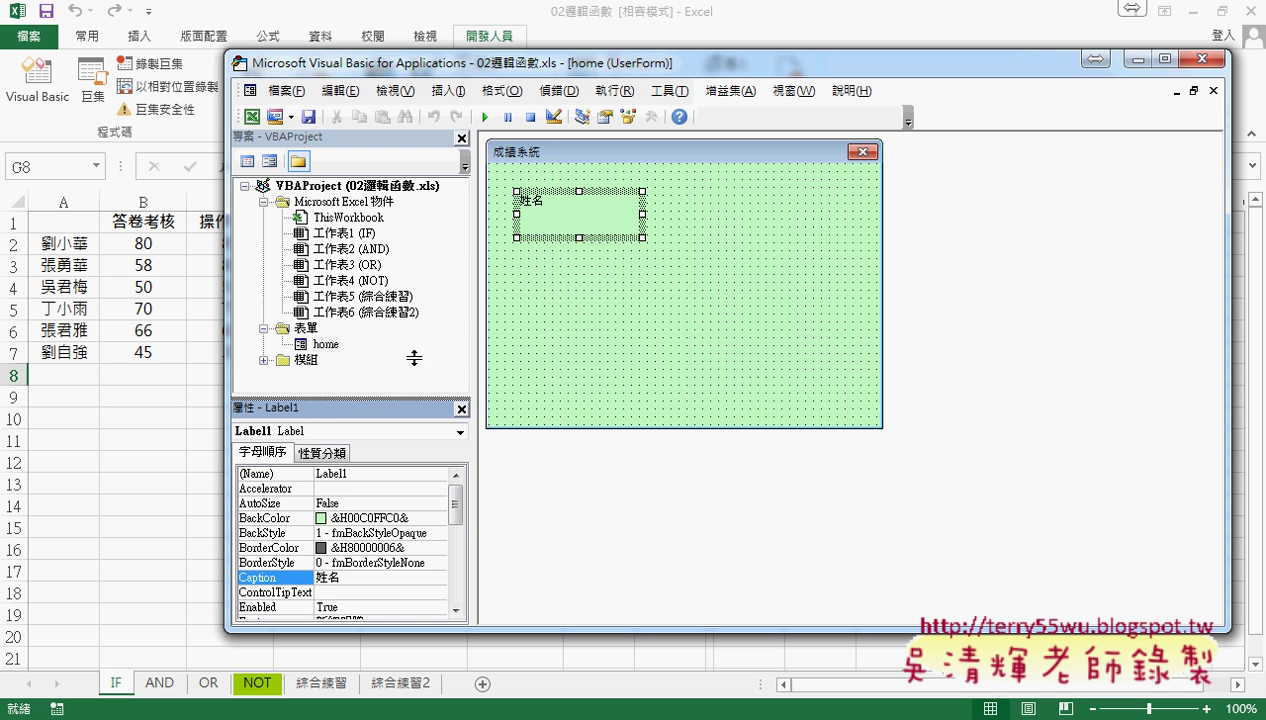
left_click(407, 582)
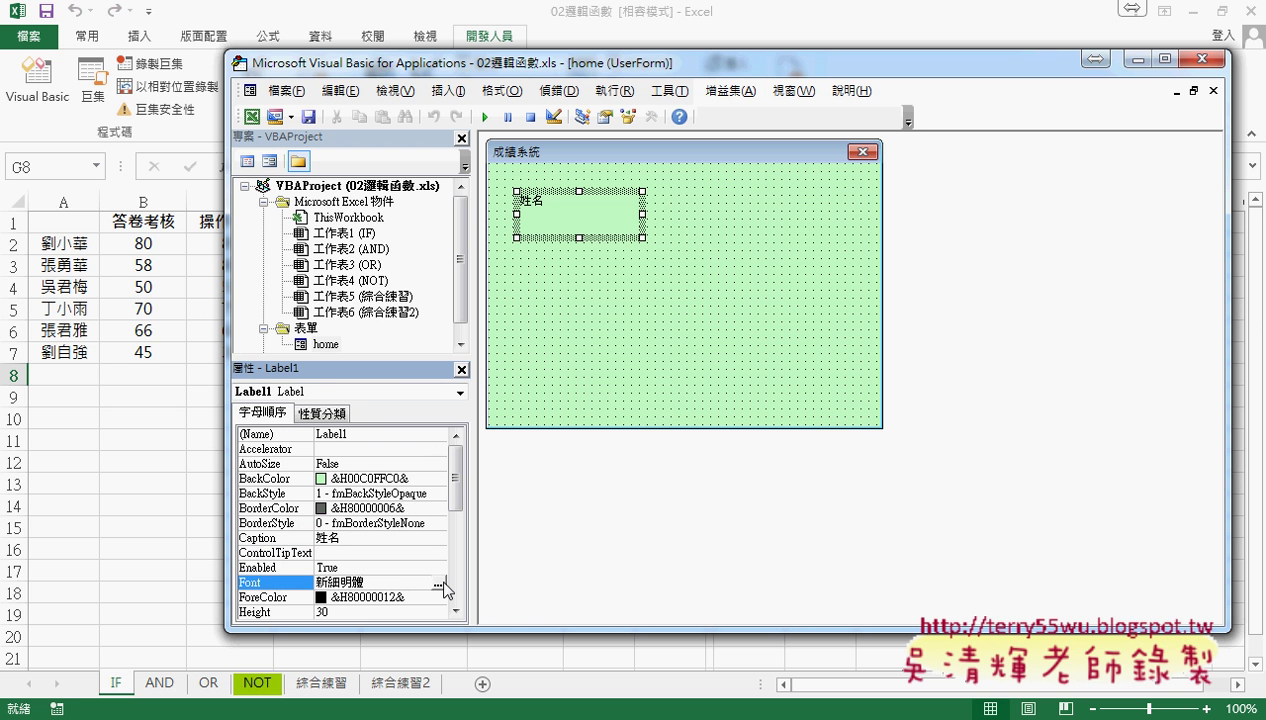
left_click(438, 582)
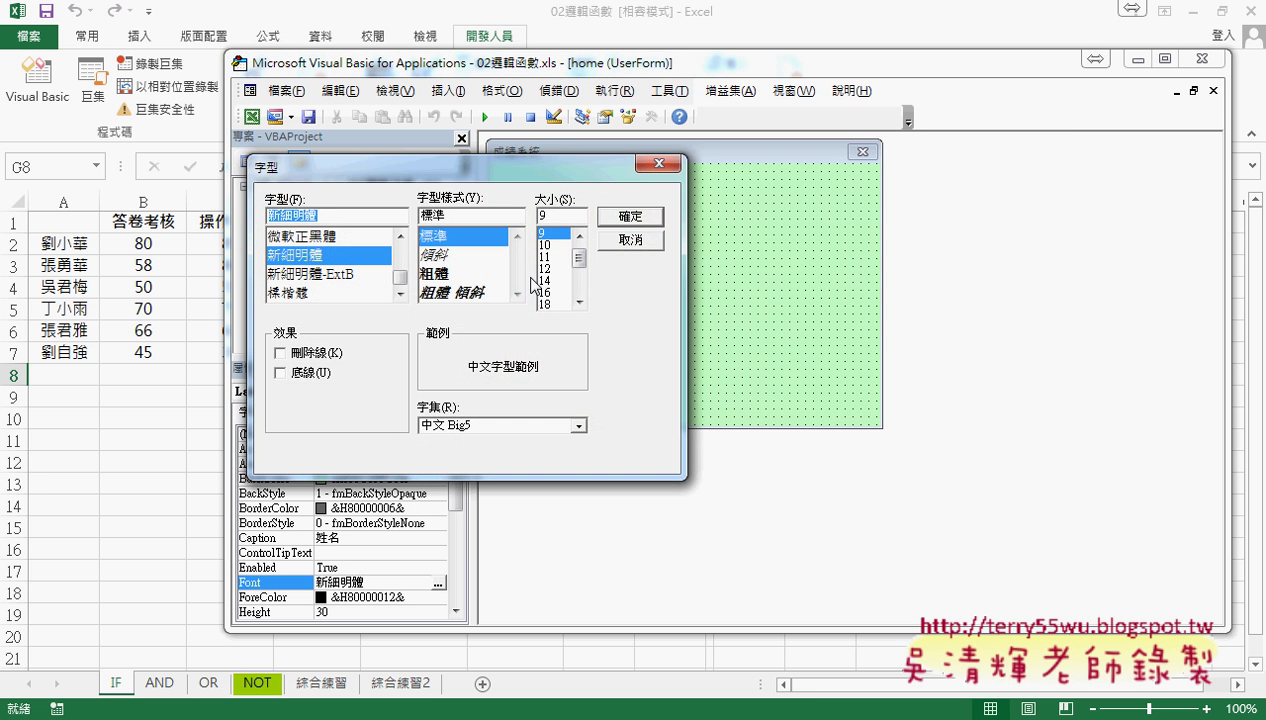
left_click_drag(536, 175, 898, 283)
left_click(910, 403)
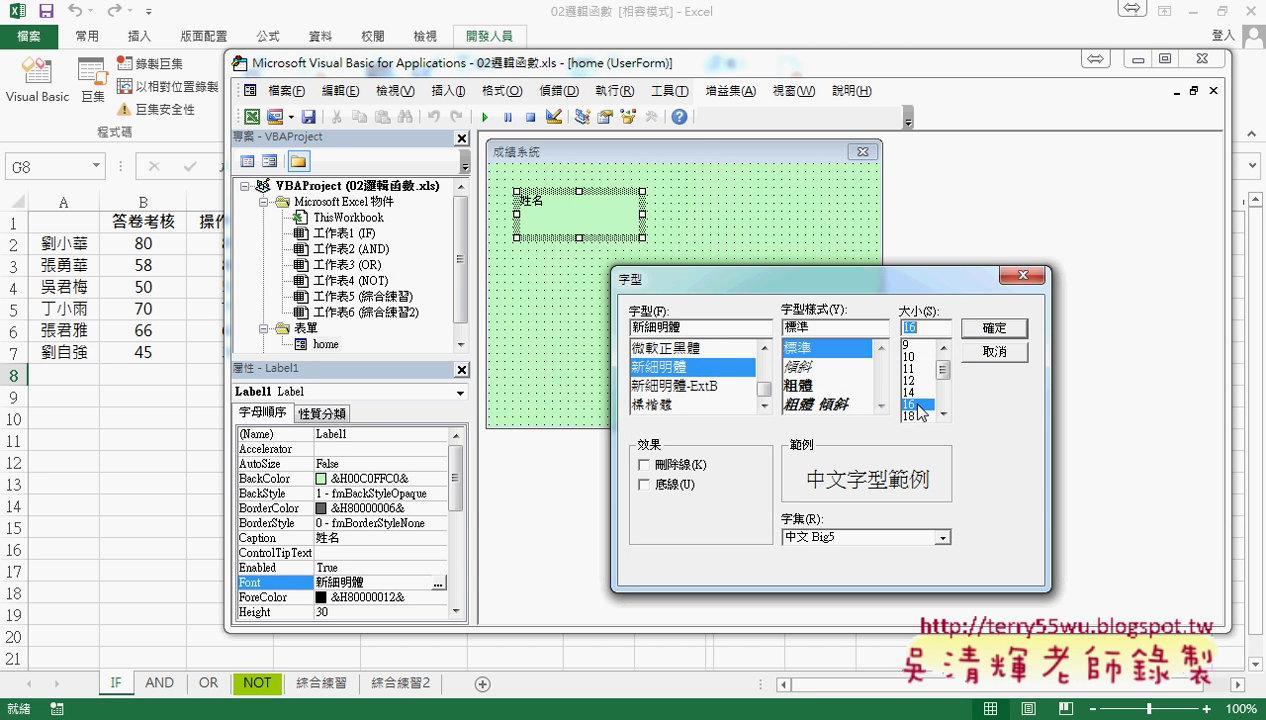
left_click(1012, 334)
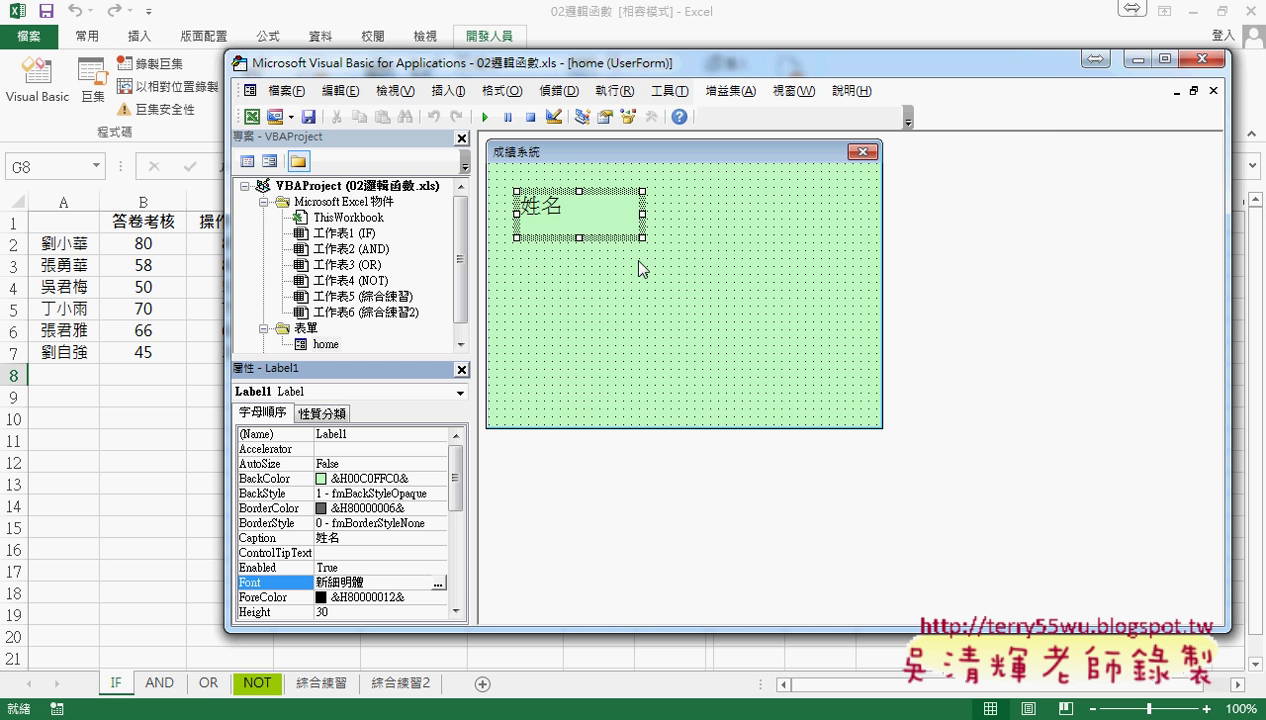
mouse_move(579, 238)
left_mouse_down()
mouse_move(610, 211)
mouse_move(565, 225)
left_mouse_up()
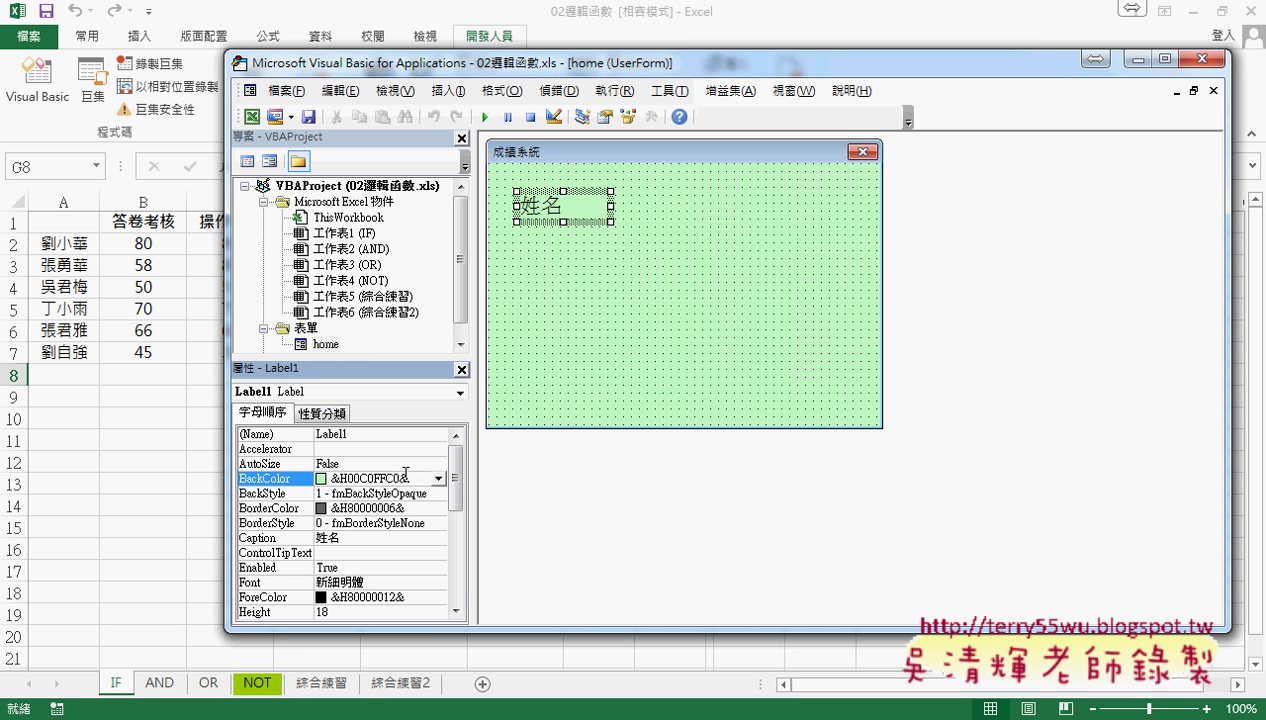
Step: Give the 姓名 label a light grey BackColor
left_click(437, 479)
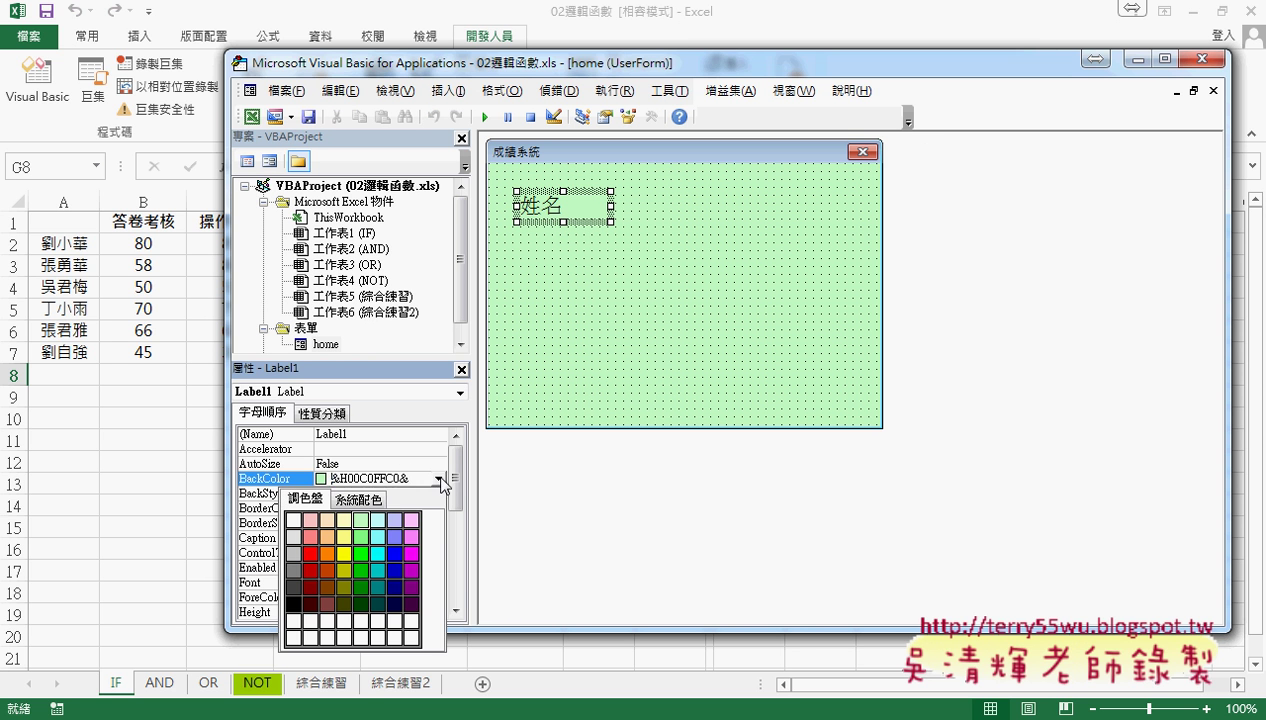
left_click(297, 537)
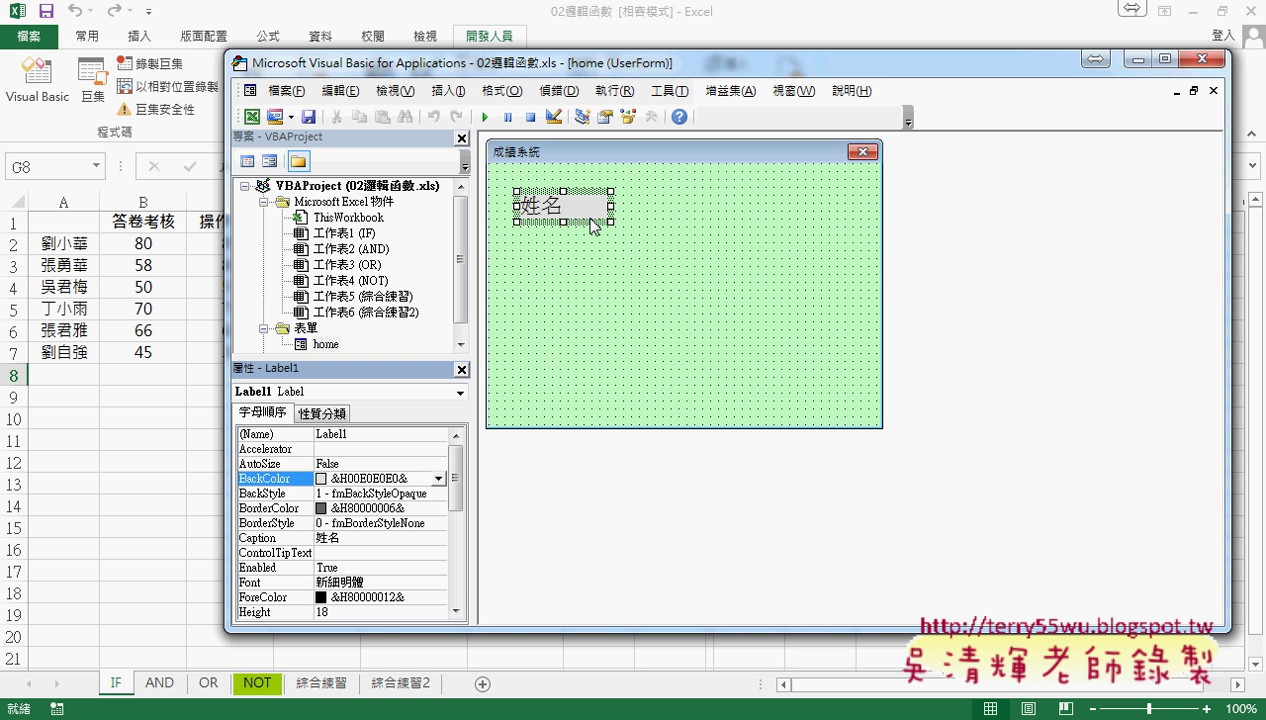
mouse_move(592, 225)
left_mouse_down()
mouse_move(594, 266)
mouse_move(592, 256)
left_mouse_up()
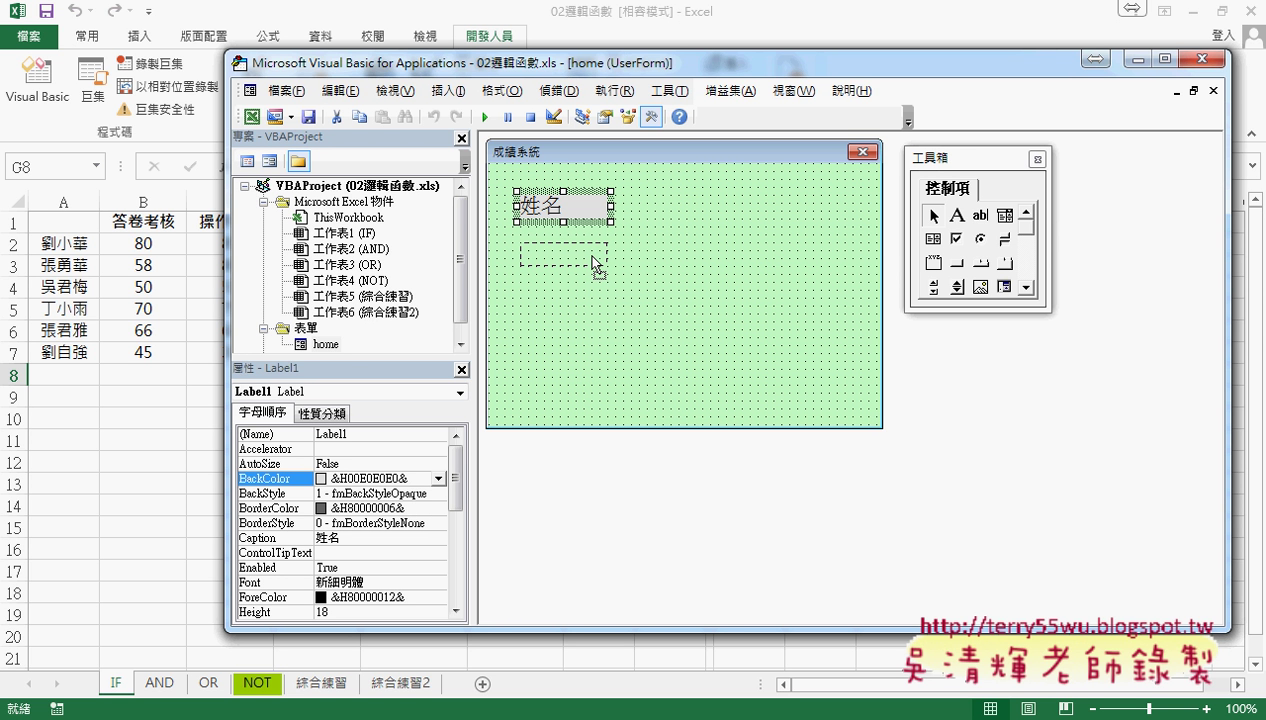
Step: Copy the 姓名 label downward, nudge the copies into a column, and select all four
left_click_drag(593, 262, 593, 377)
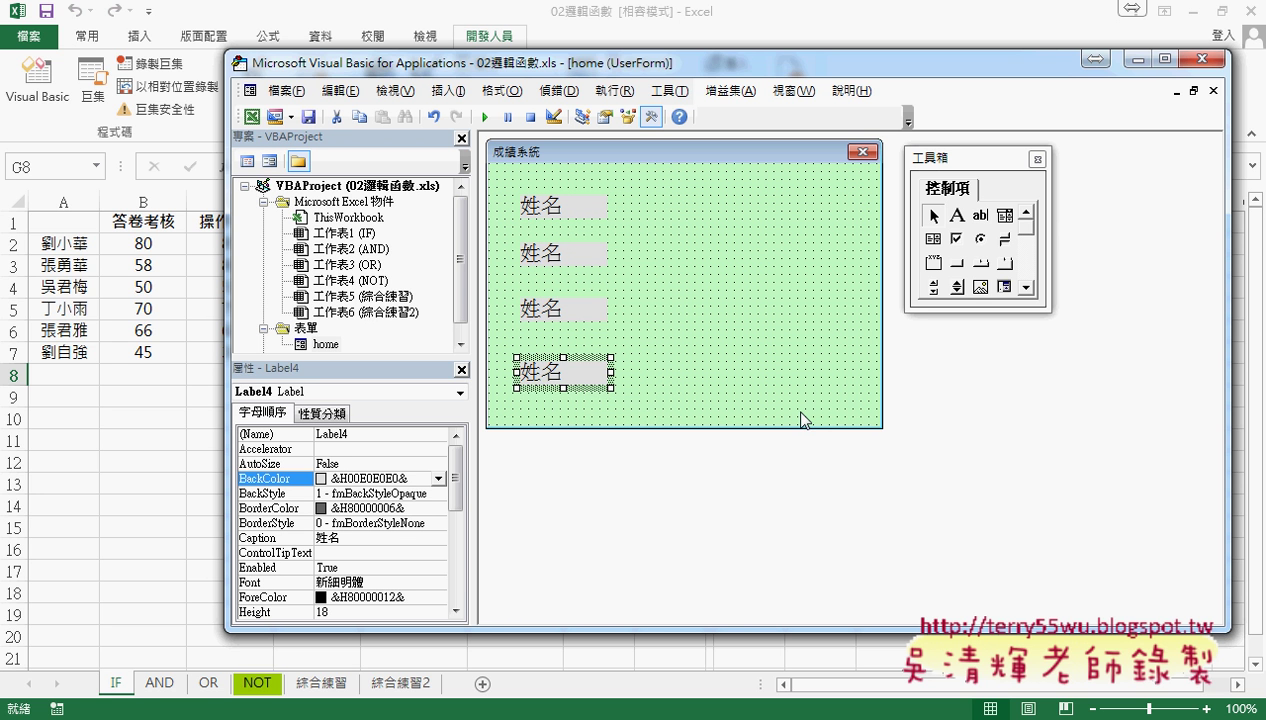
left_click_drag(576, 251, 590, 262)
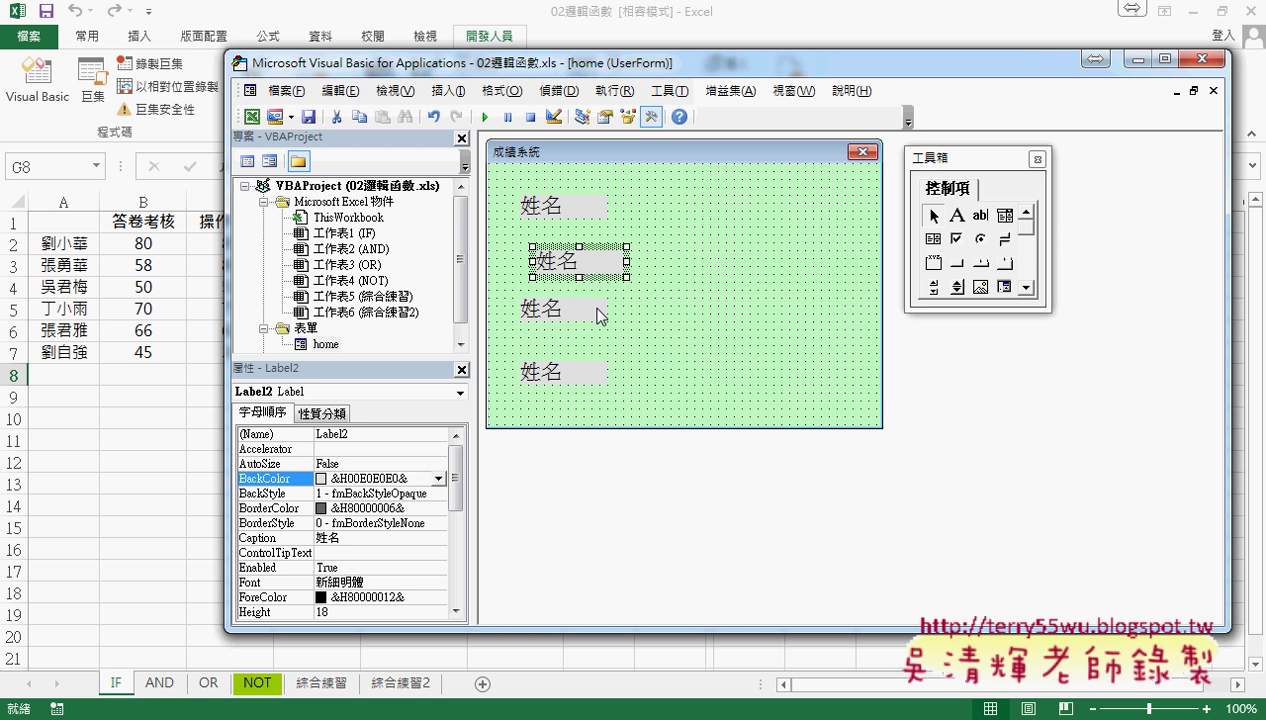
left_click_drag(600, 316, 592, 323)
left_click_drag(582, 372, 597, 381)
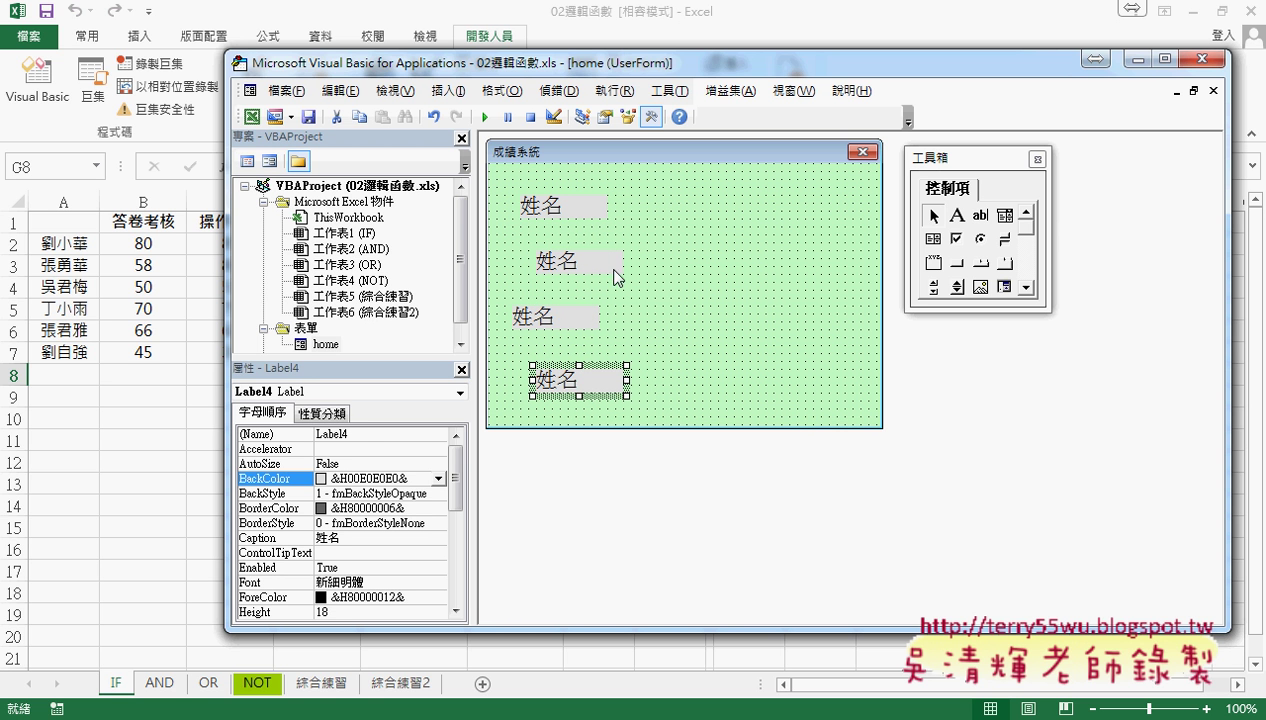
left_click_drag(500, 176, 636, 418)
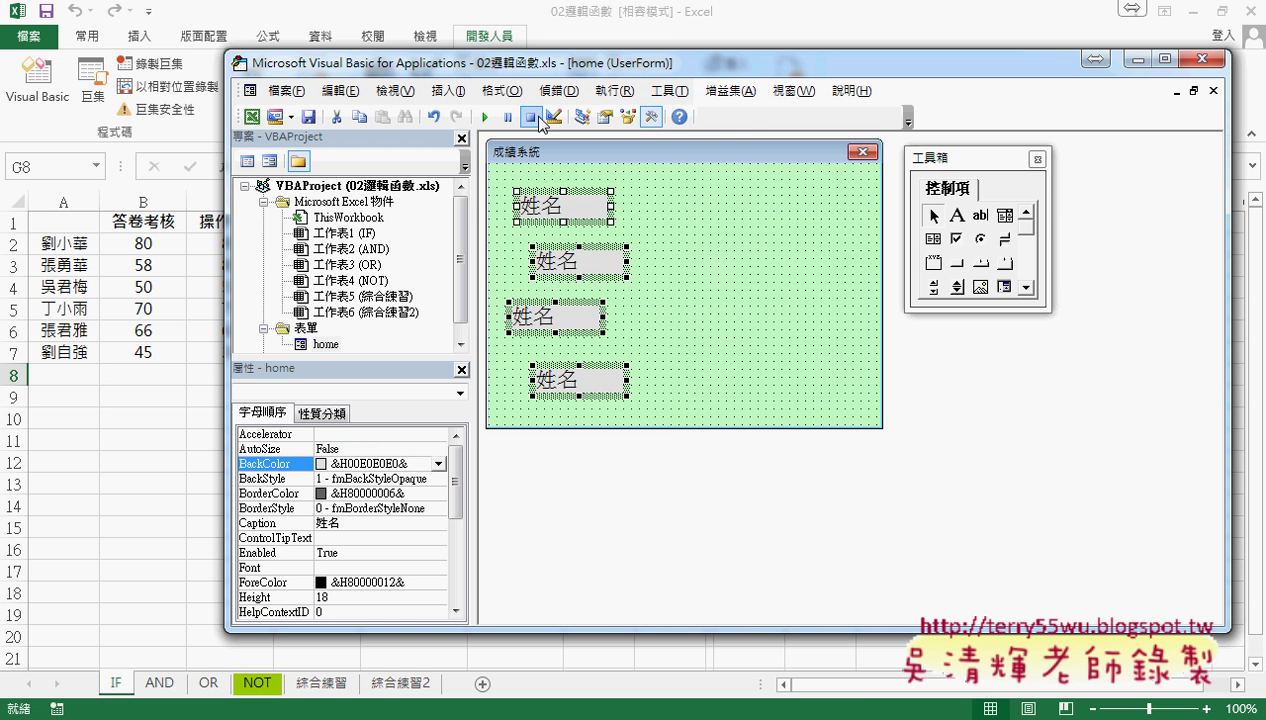
Step: Left-align the four 姓名 labels from the Format menu
left_click(510, 92)
mouse_move(514, 119)
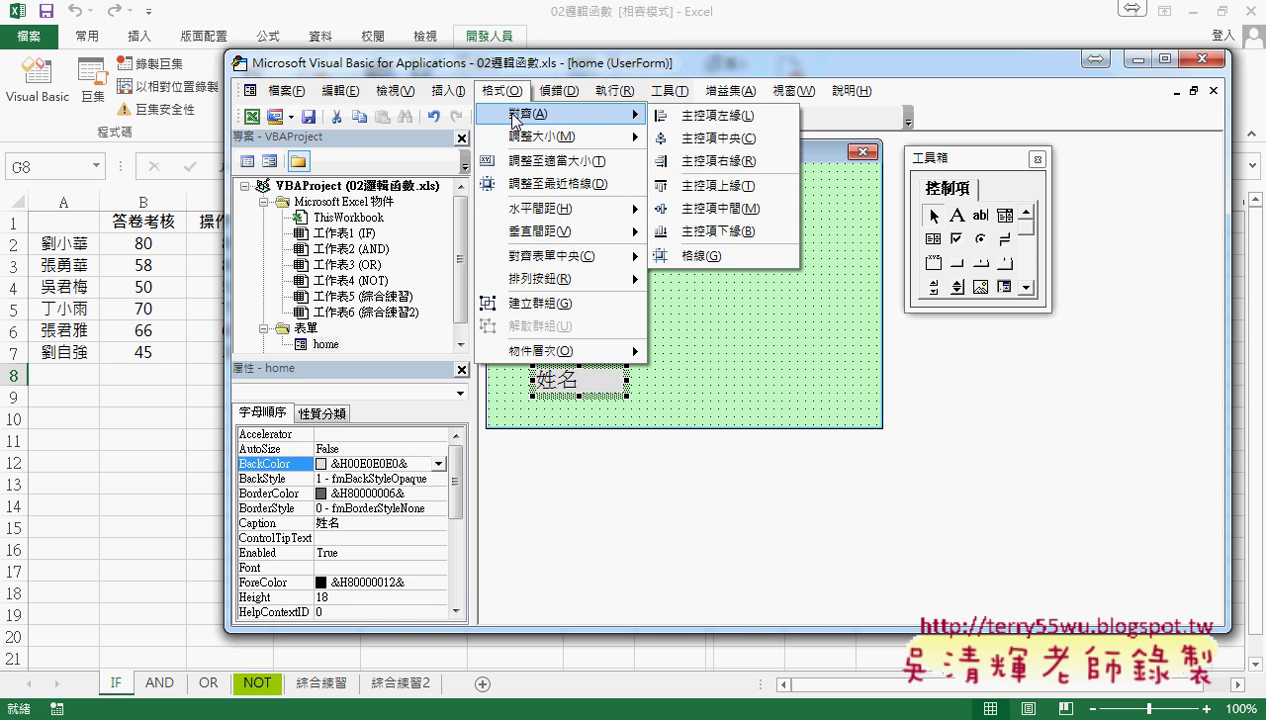
left_click(727, 117)
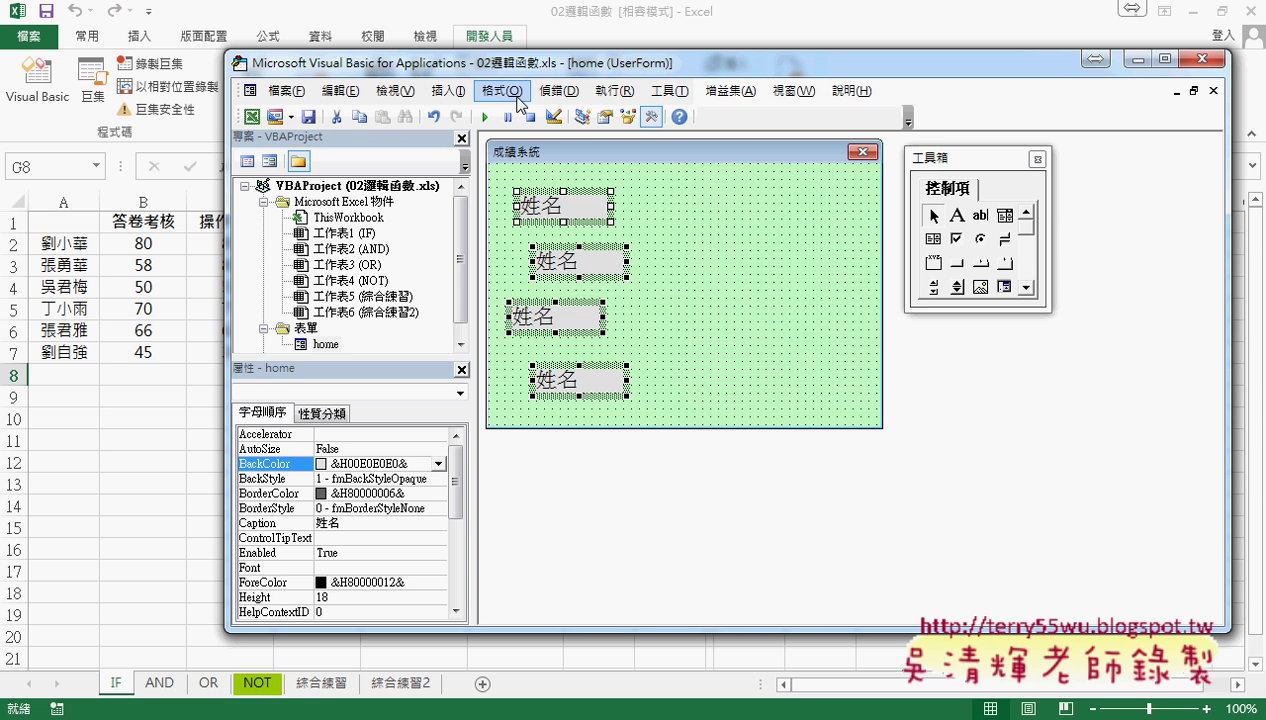
left_click(500, 91)
mouse_move(523, 122)
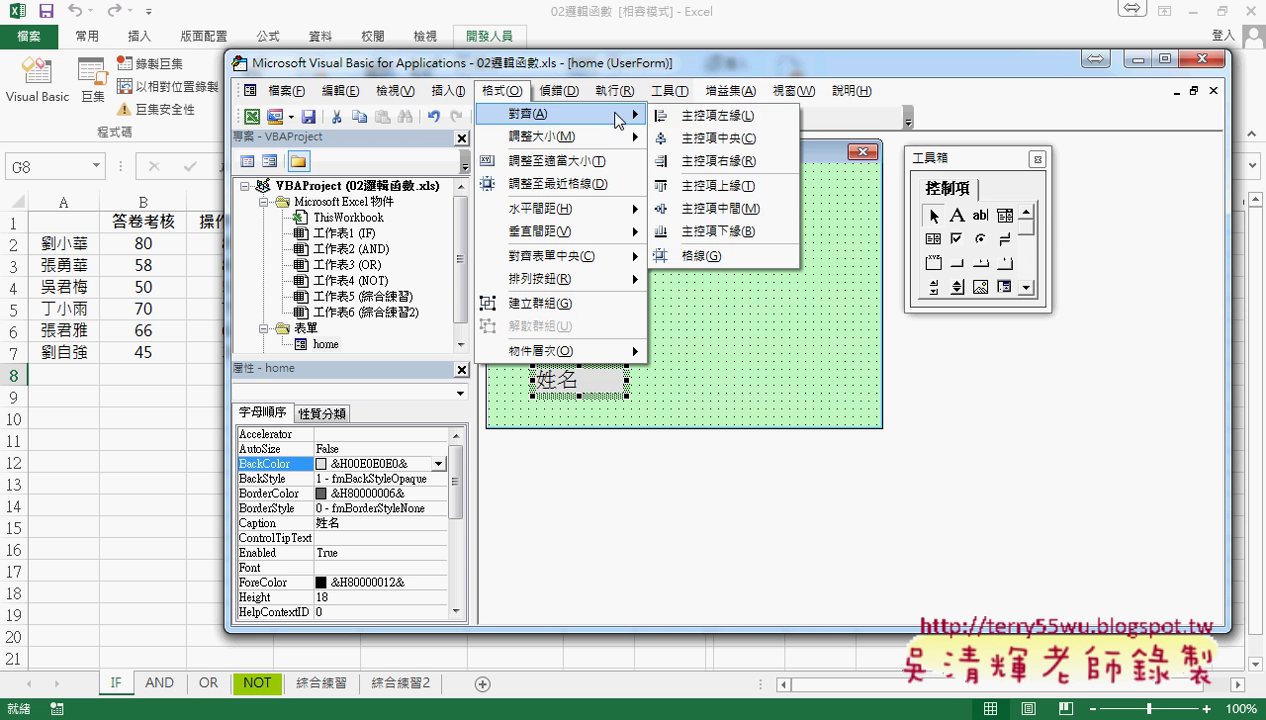
left_click(707, 117)
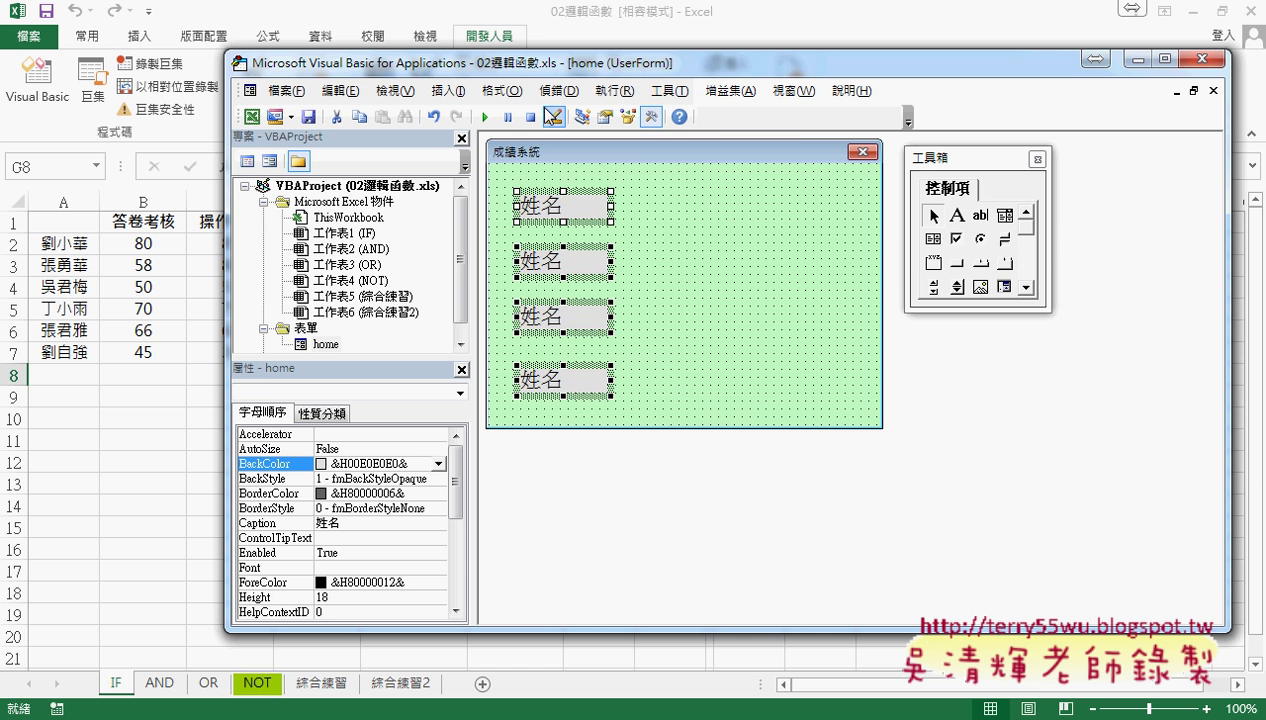
Step: Make the vertical spacing between the four 姓名 labels equal
left_click(500, 91)
mouse_move(540, 137)
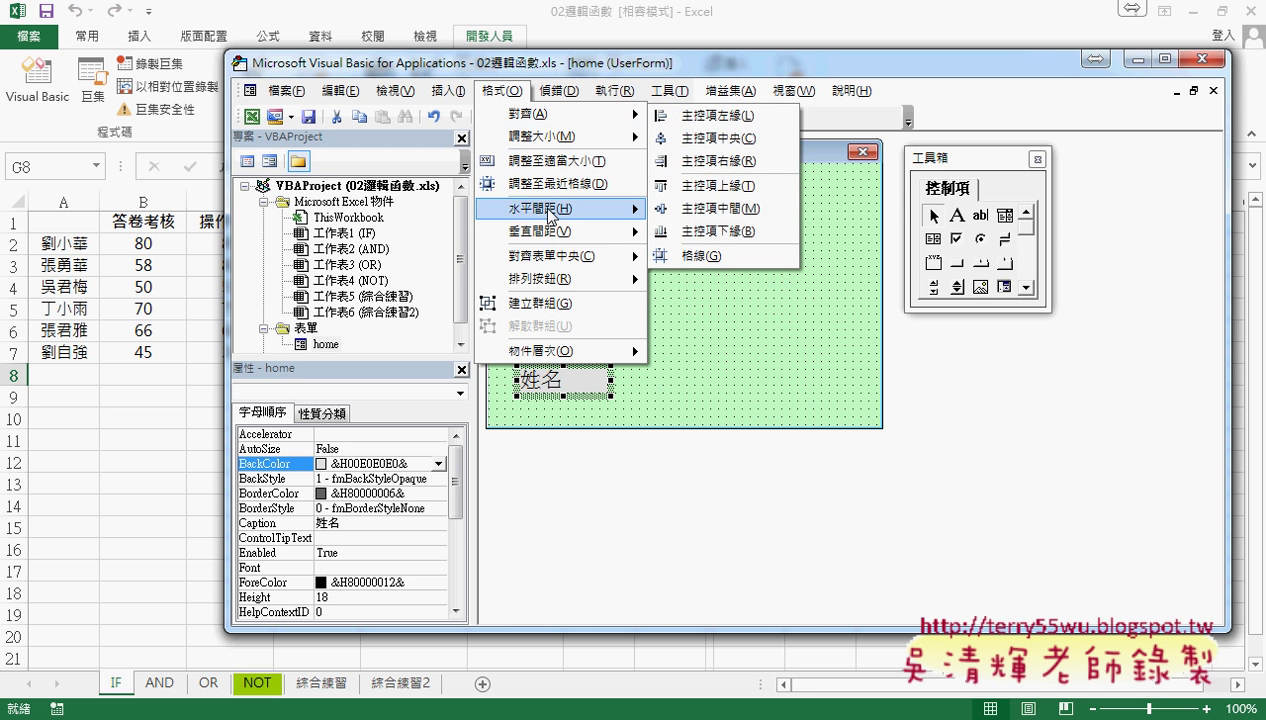
mouse_move(553, 235)
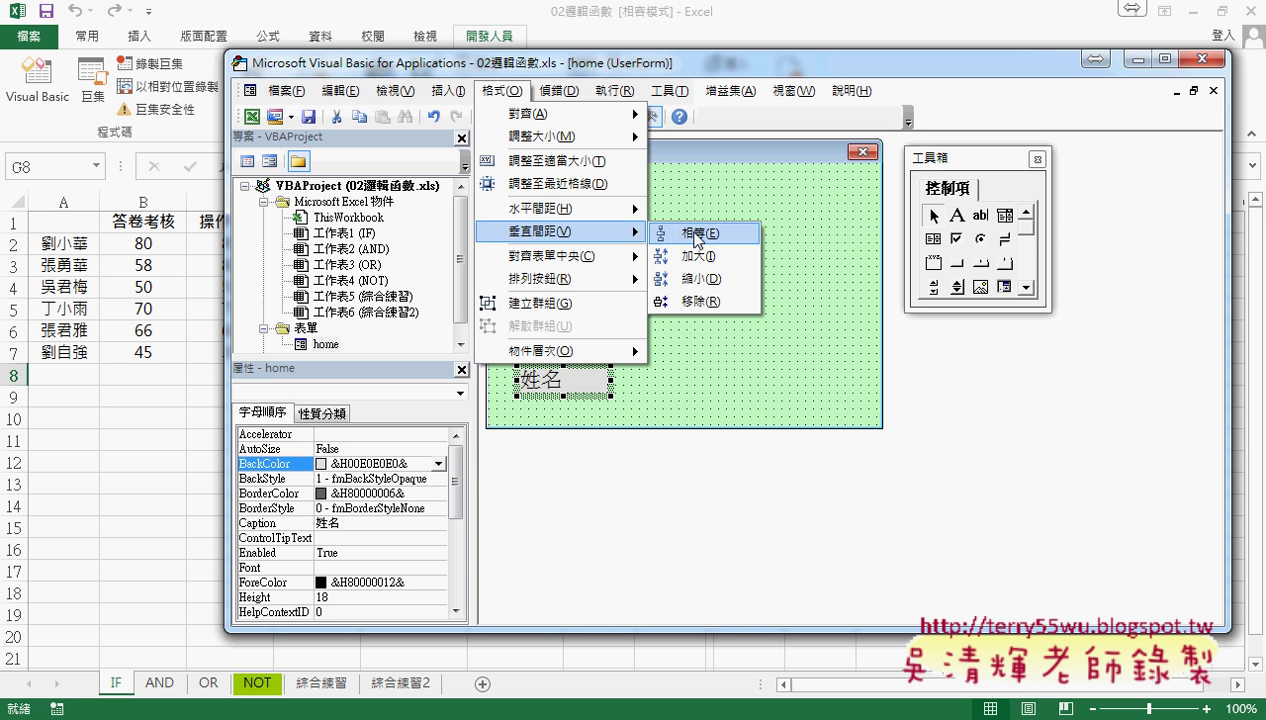
left_click(697, 234)
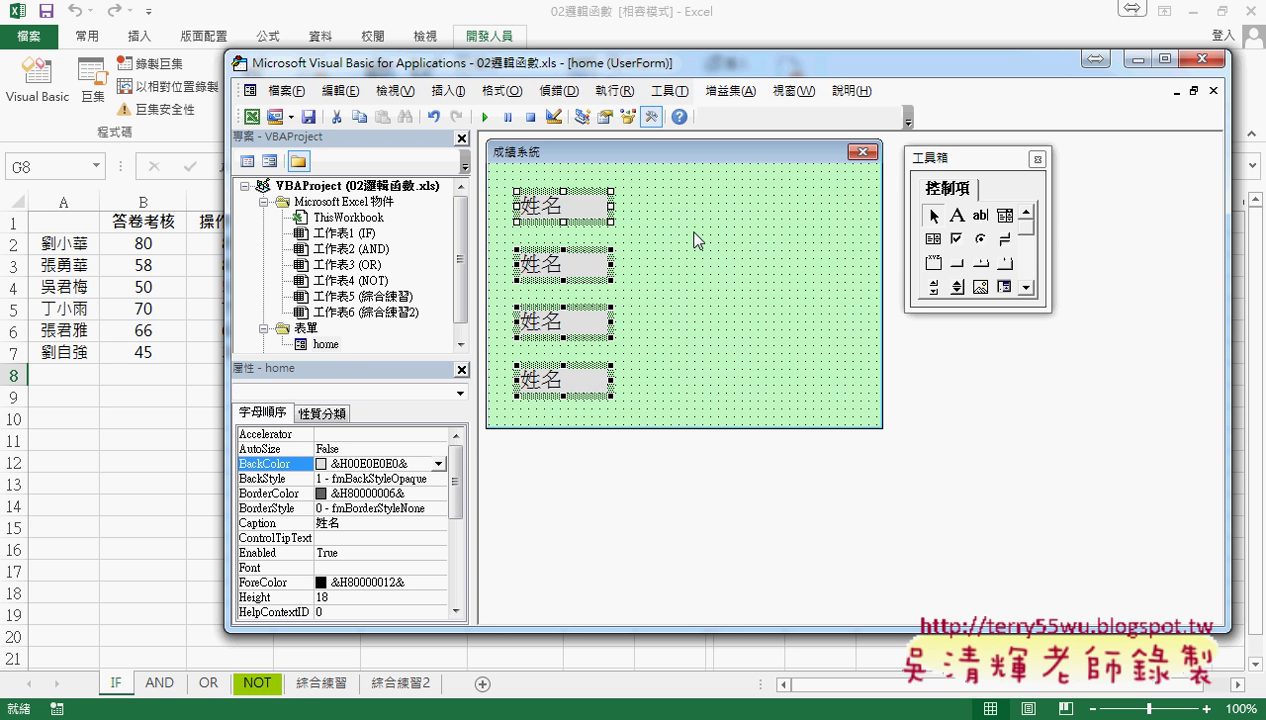
left_click(662, 275)
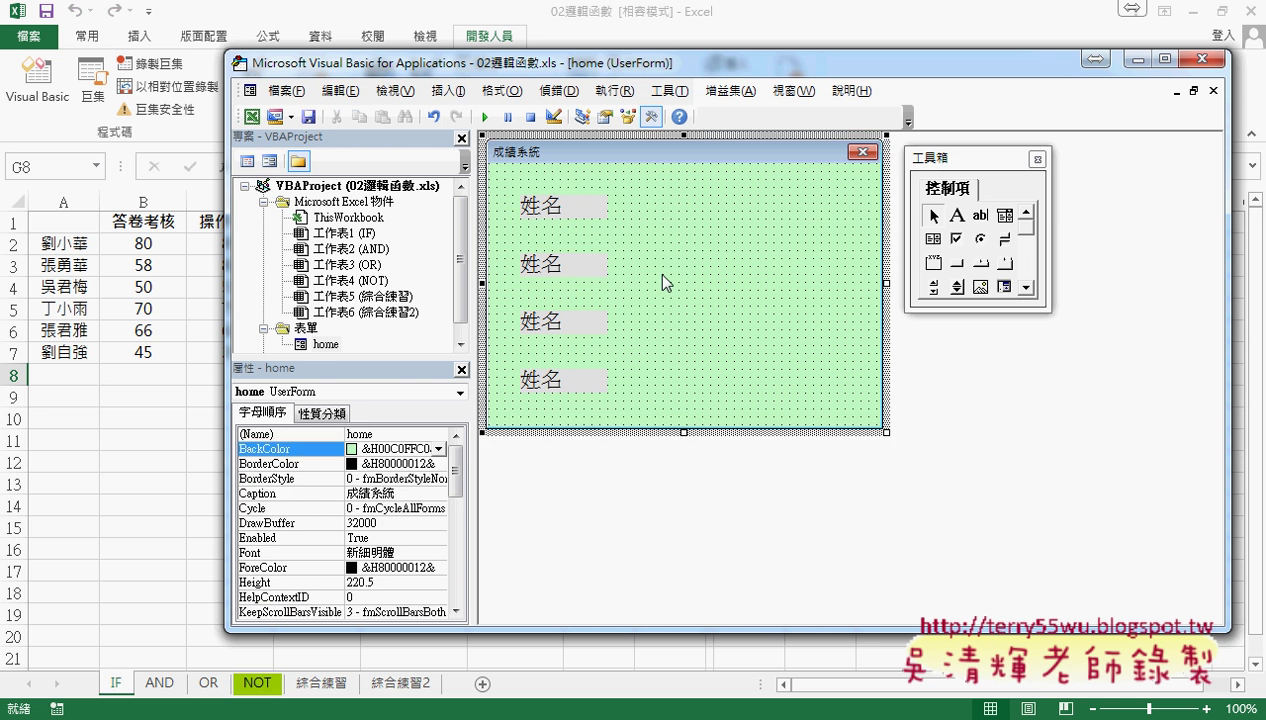
left_click(558, 268)
Step: Draw a text box beside the first 姓名 label and copy it down to the other three rows
left_click(267, 540)
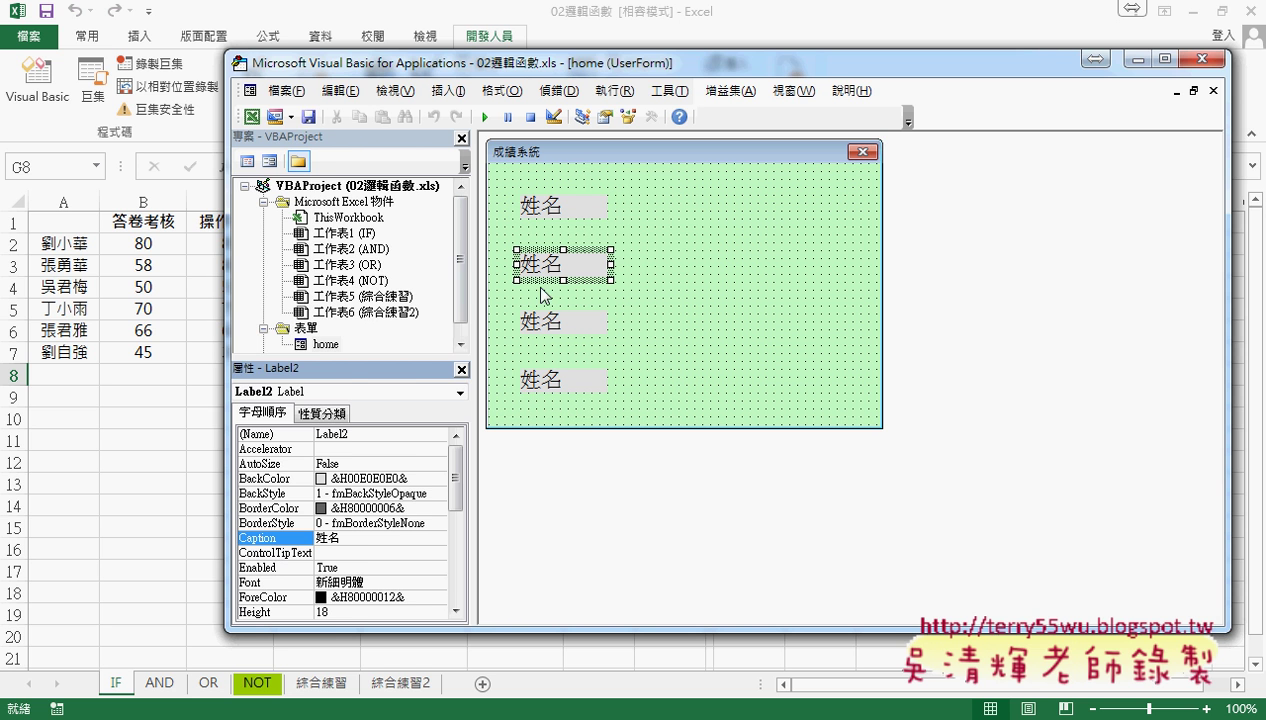
left_click_drag(362, 68, 465, 71)
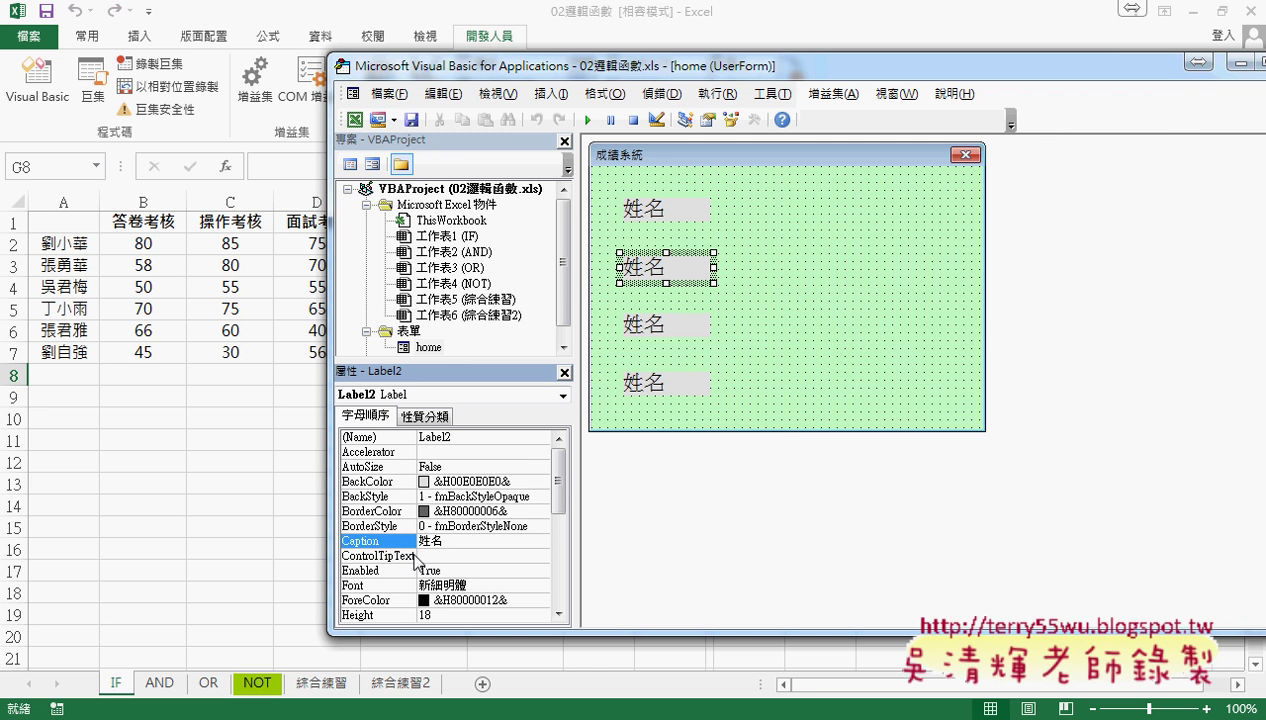
left_click(797, 299)
left_click_drag(1052, 168, 1103, 166)
left_click(1100, 211)
left_click_drag(734, 198, 880, 233)
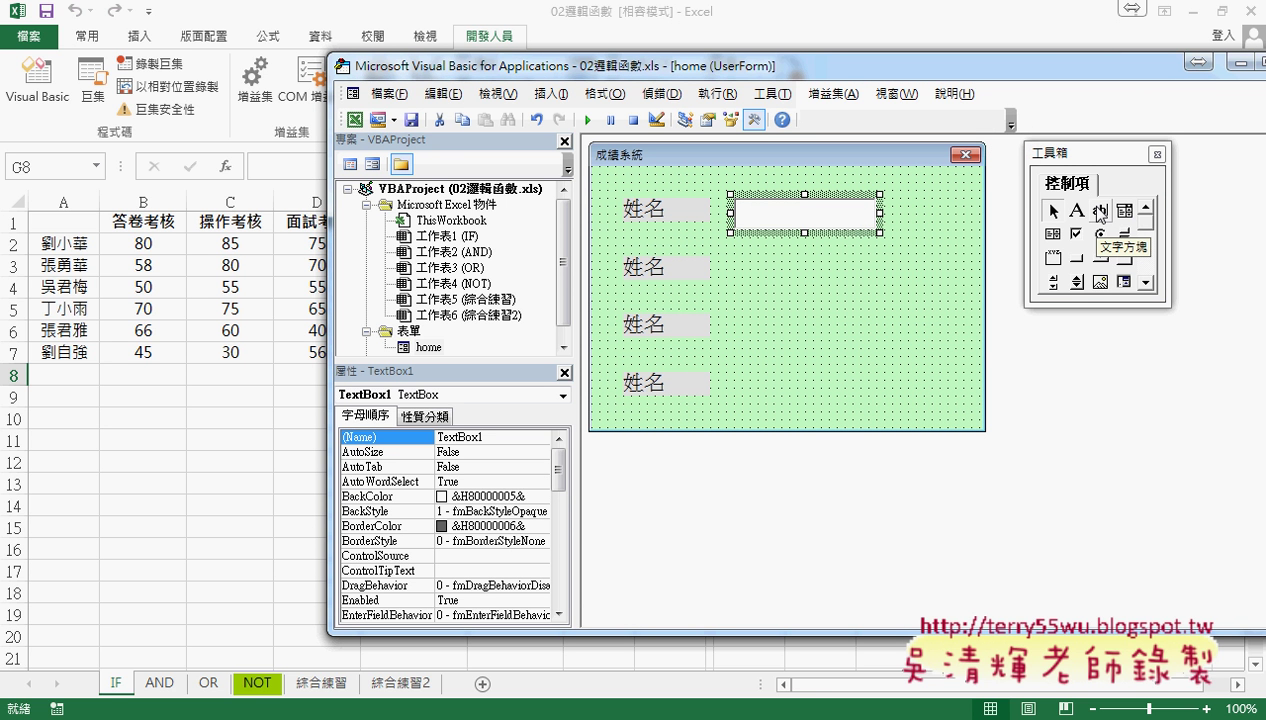
left_click_drag(799, 218, 809, 381)
left_click(911, 355)
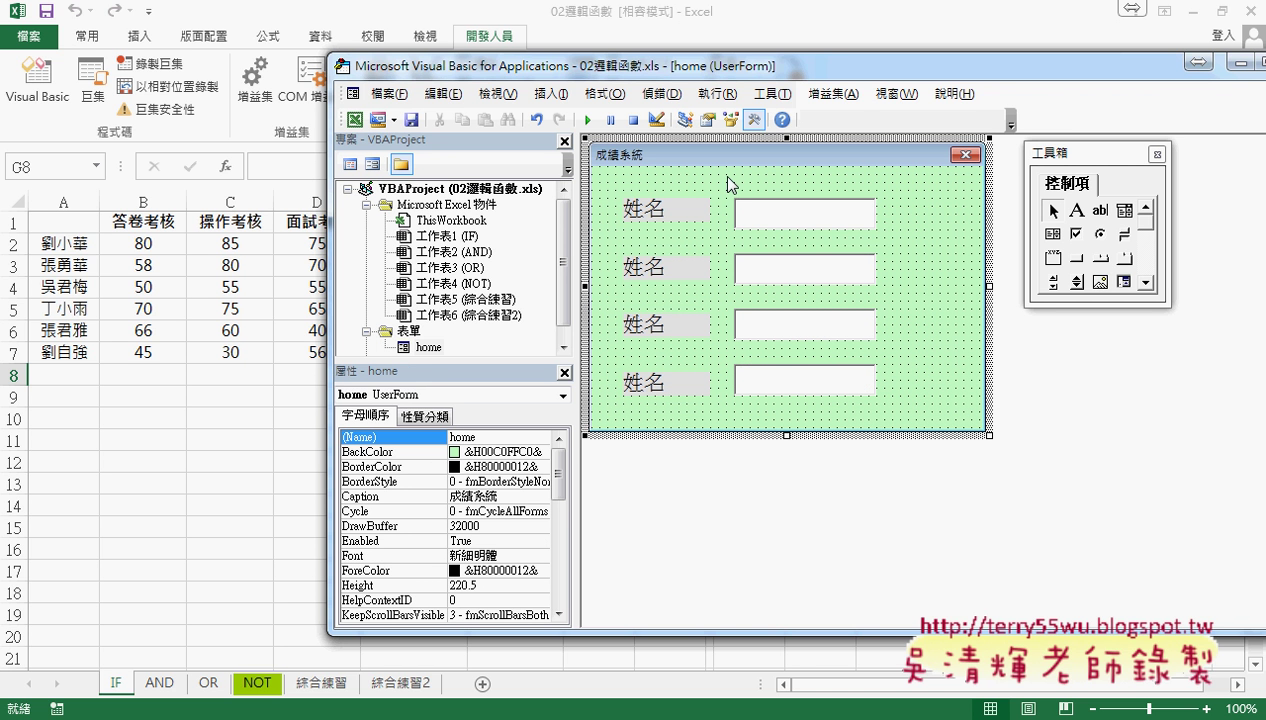
Step: Make the four text boxes' vertical spacing equal and widen the form slightly
left_click_drag(727, 178, 872, 412)
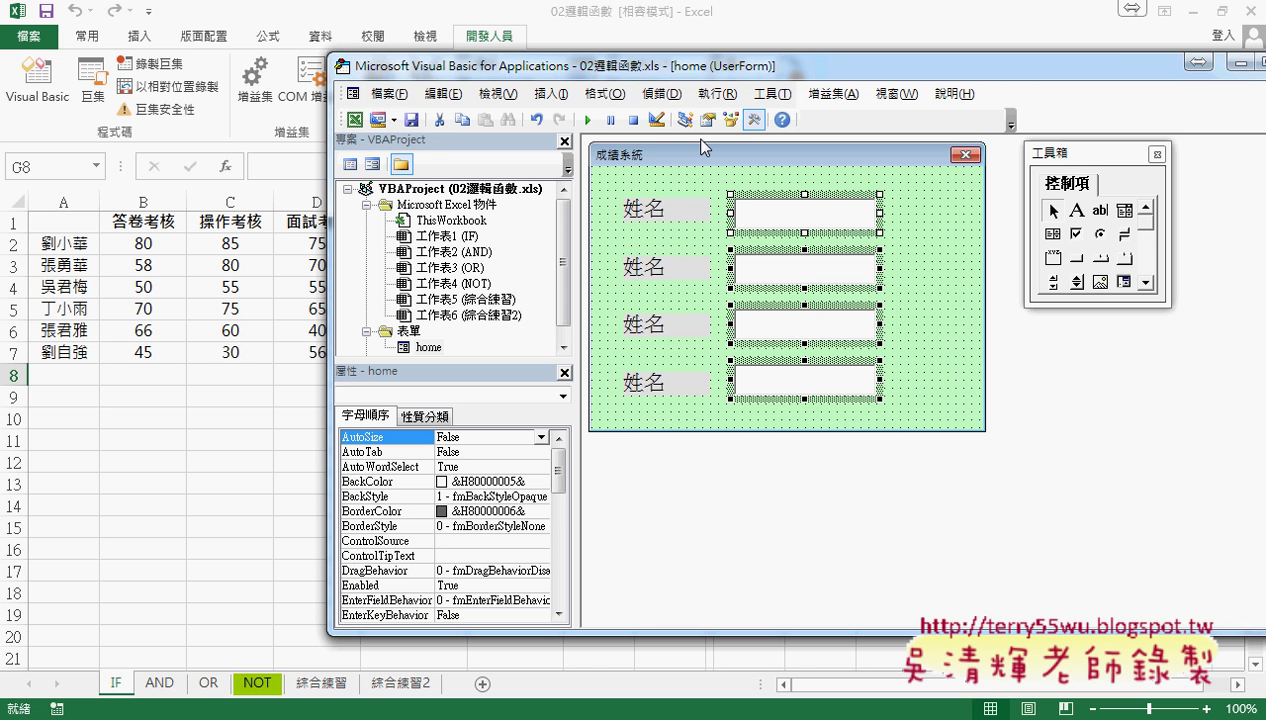
left_click(604, 93)
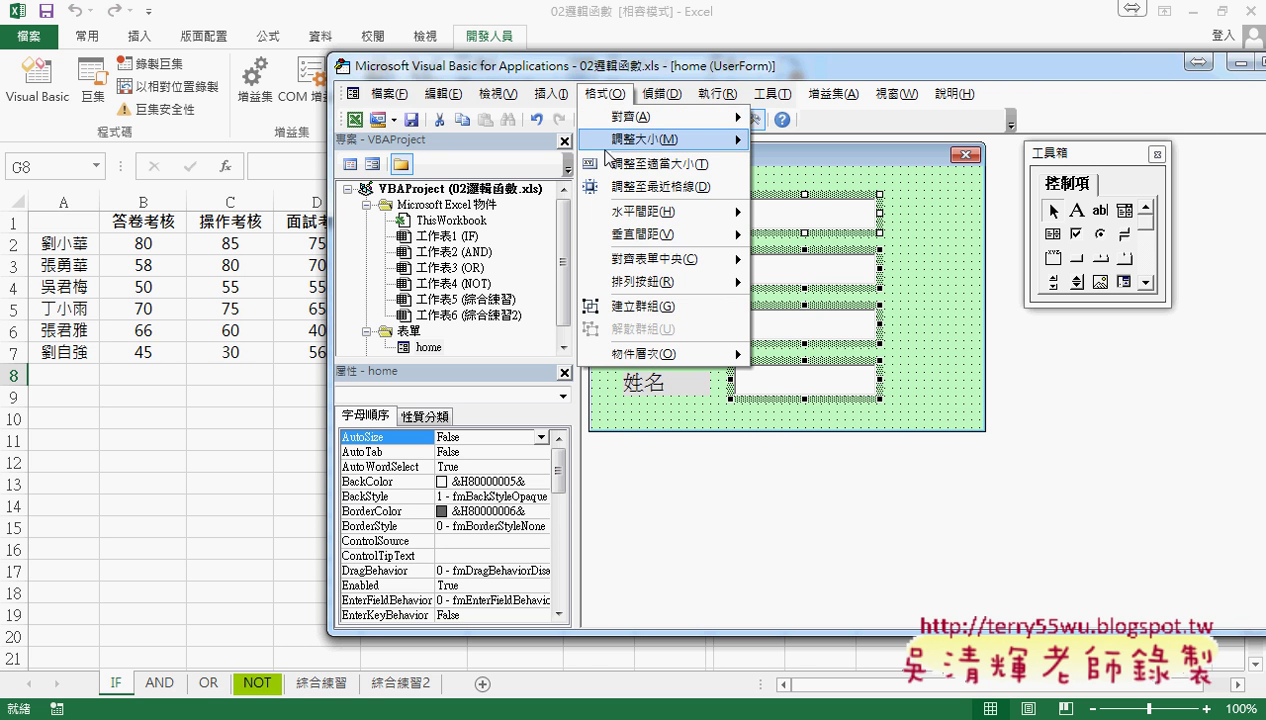
mouse_move(720, 234)
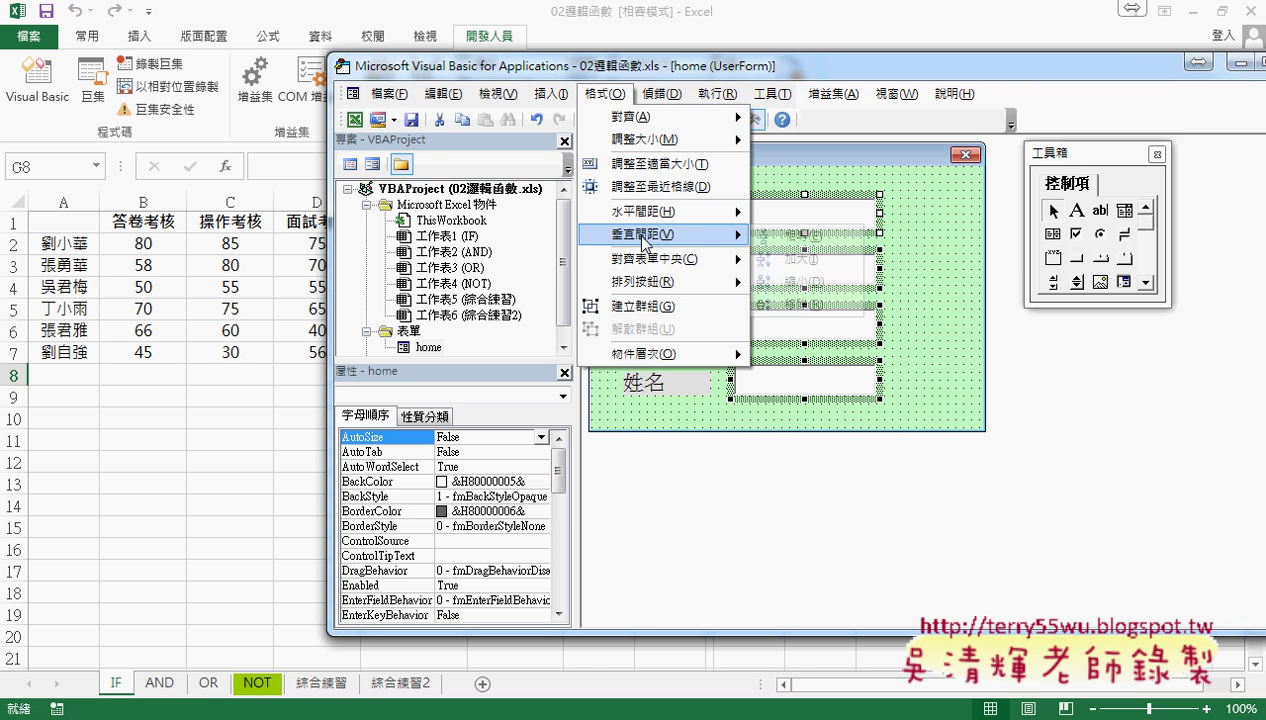
left_click(806, 238)
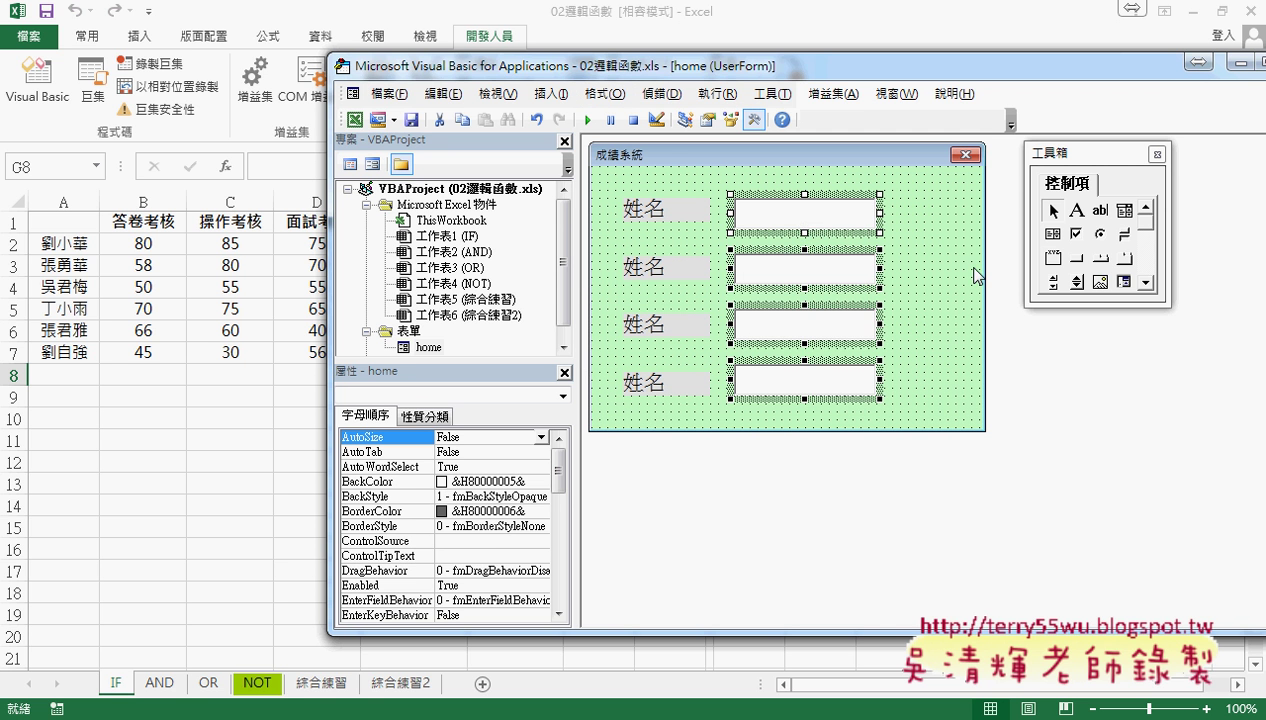
left_click(935, 236)
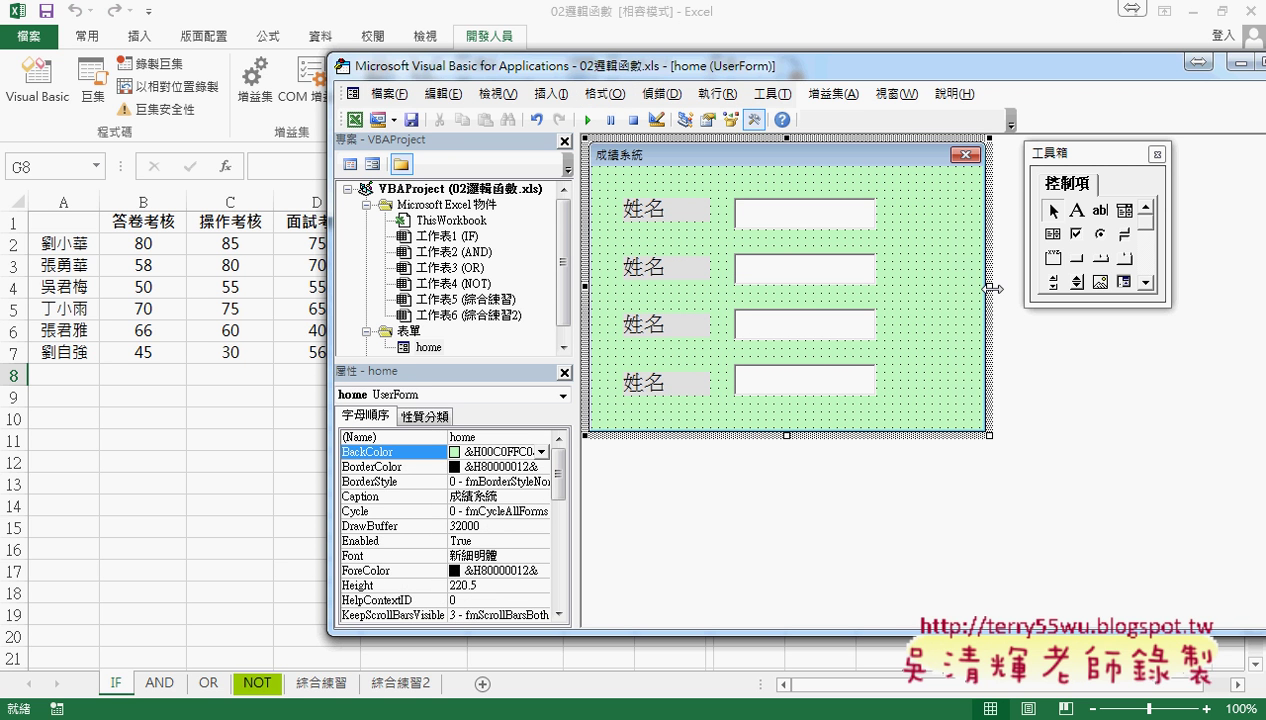
left_click_drag(992, 289, 1014, 289)
left_click(1068, 264)
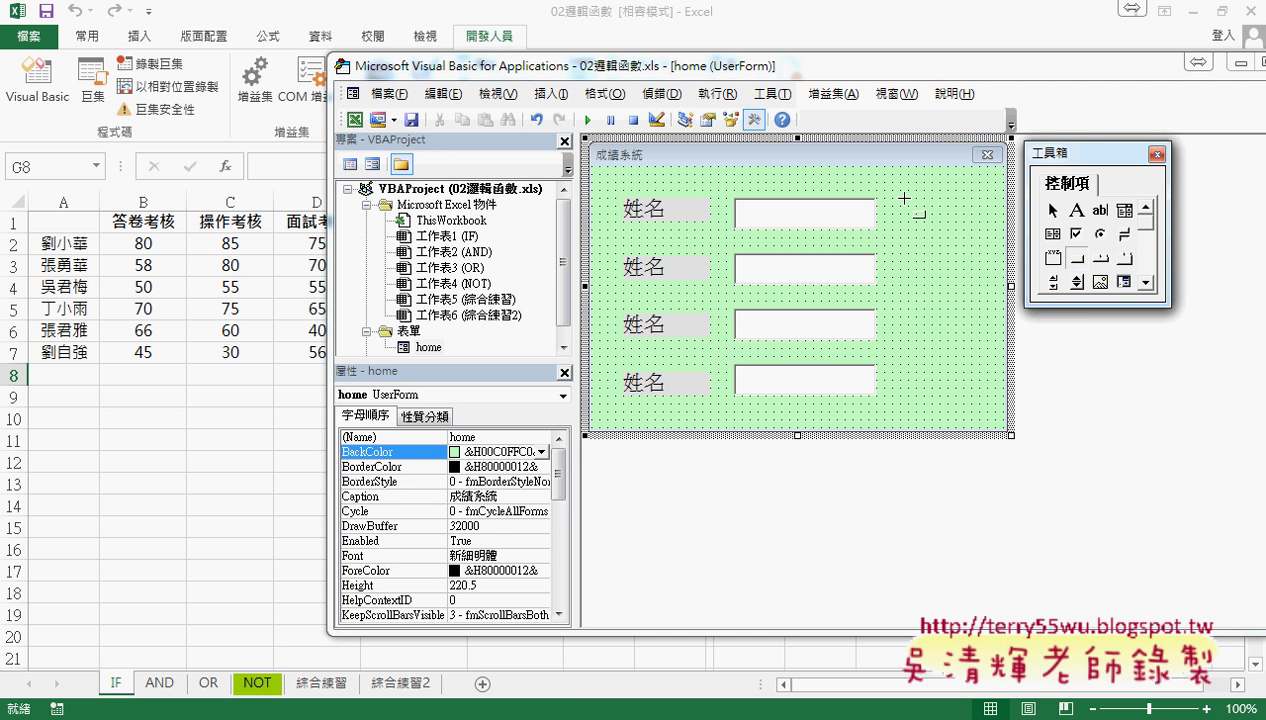
Step: Draw a button at the form's top right captioned 新增 with a larger font size
left_click_drag(900, 198, 990, 237)
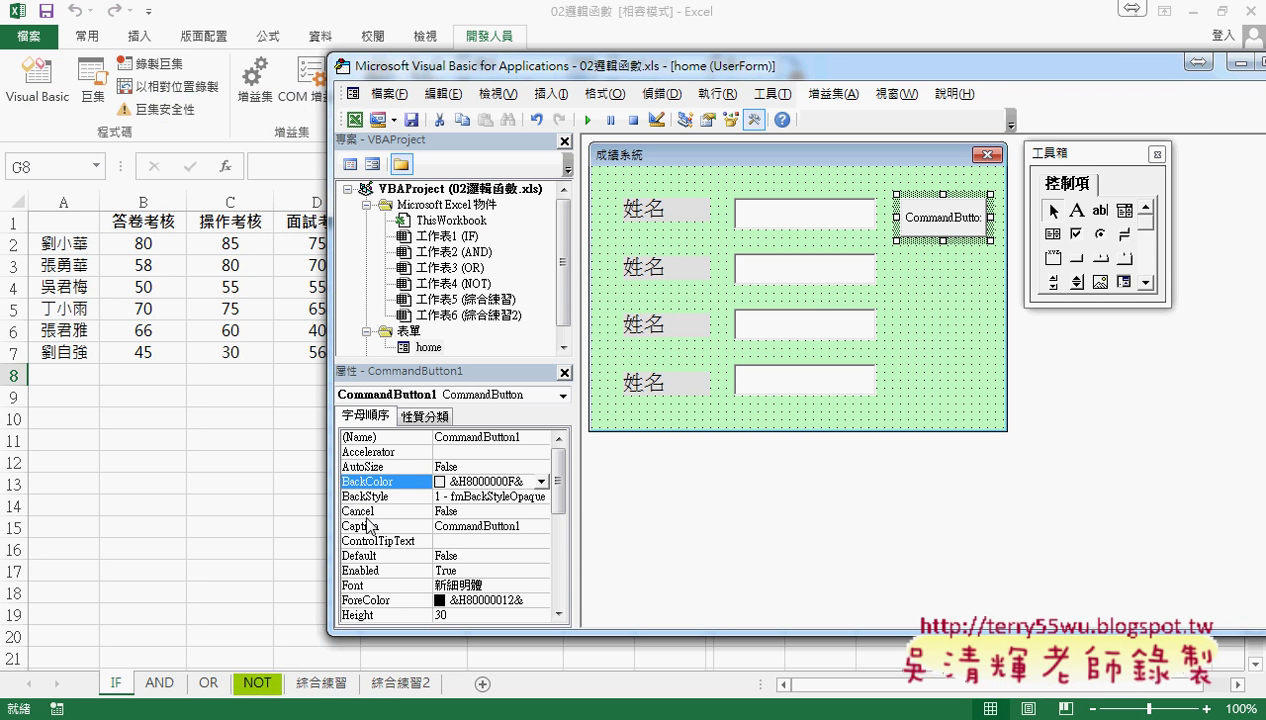
left_click(368, 524)
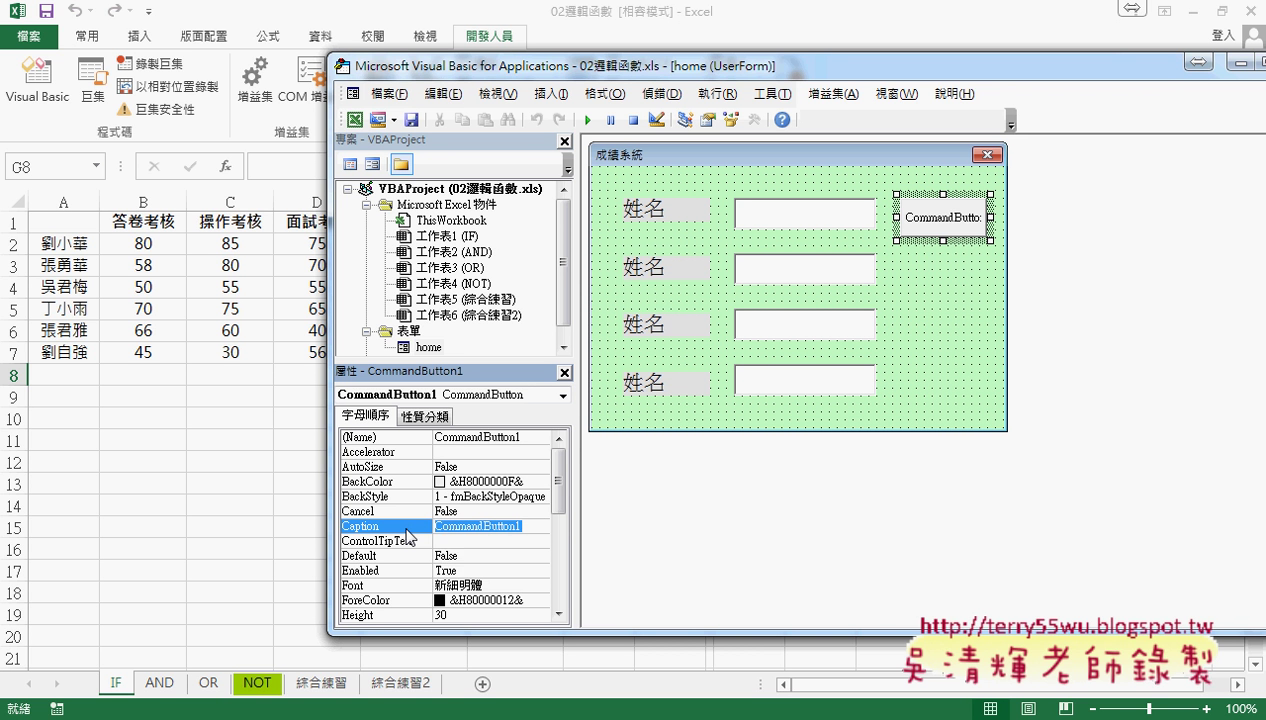
type("新增")
key("Return")
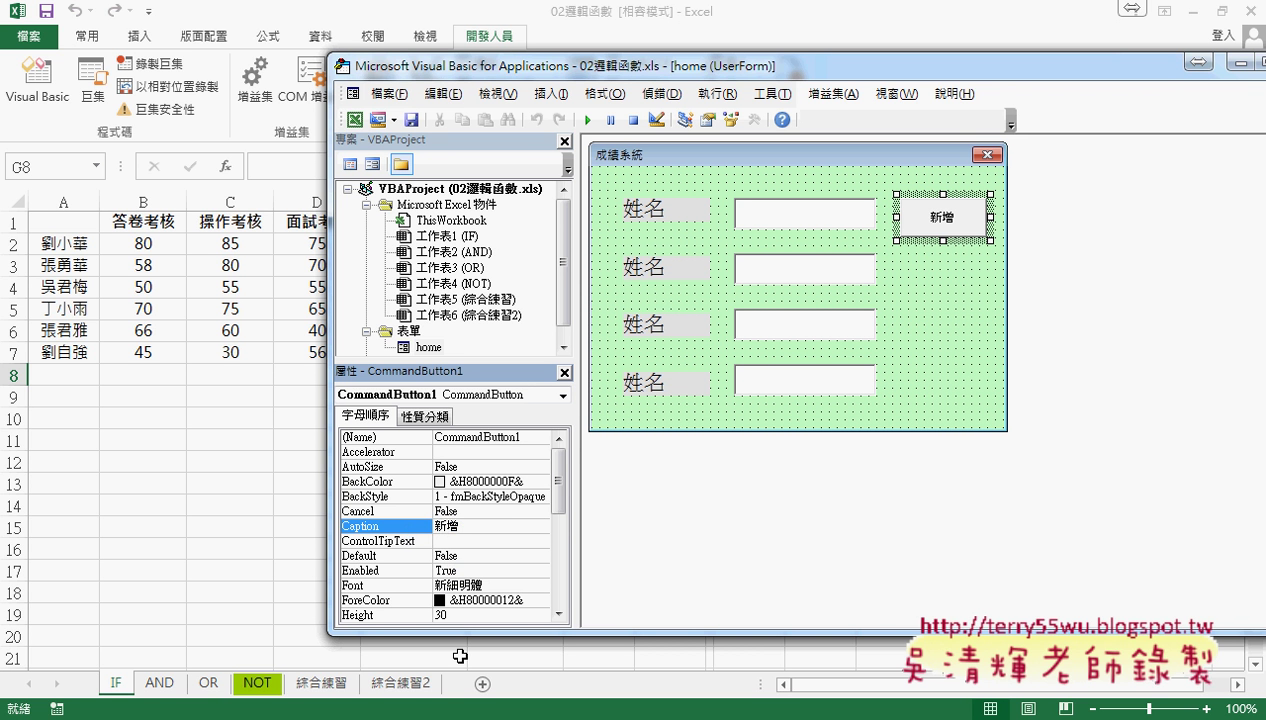
left_click(541, 586)
left_click(541, 586)
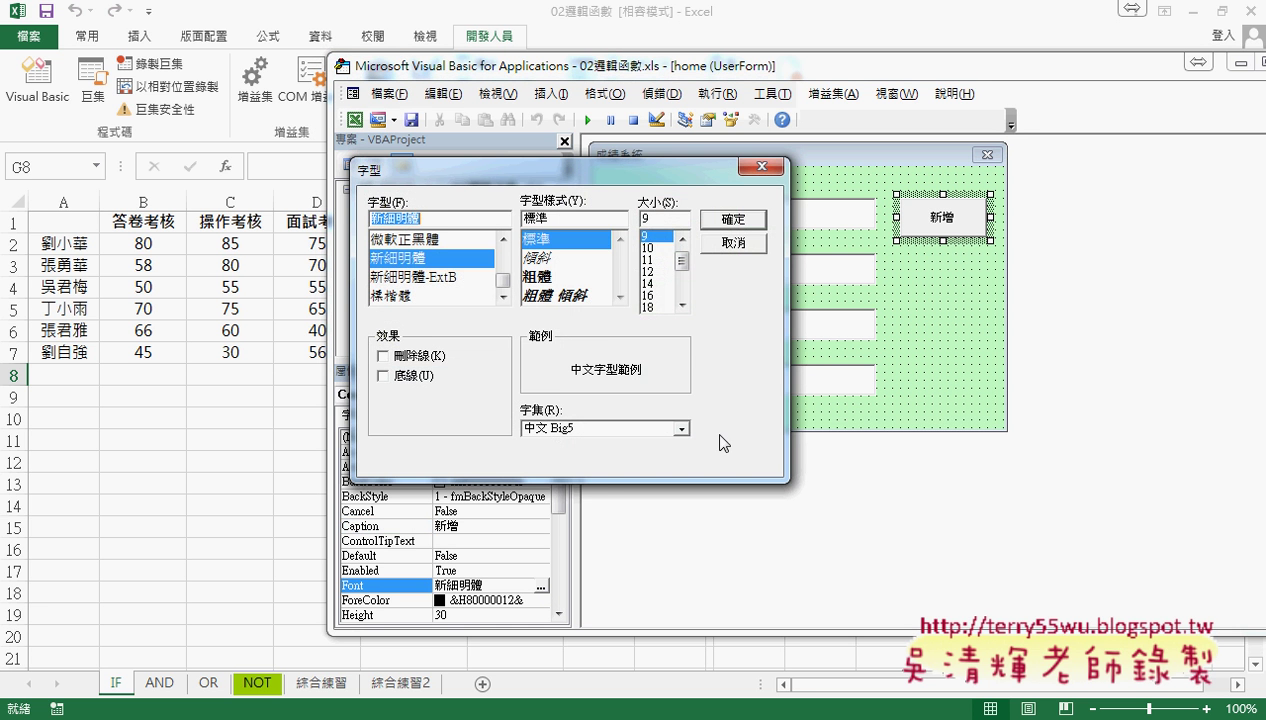
left_click(652, 296)
left_click(733, 219)
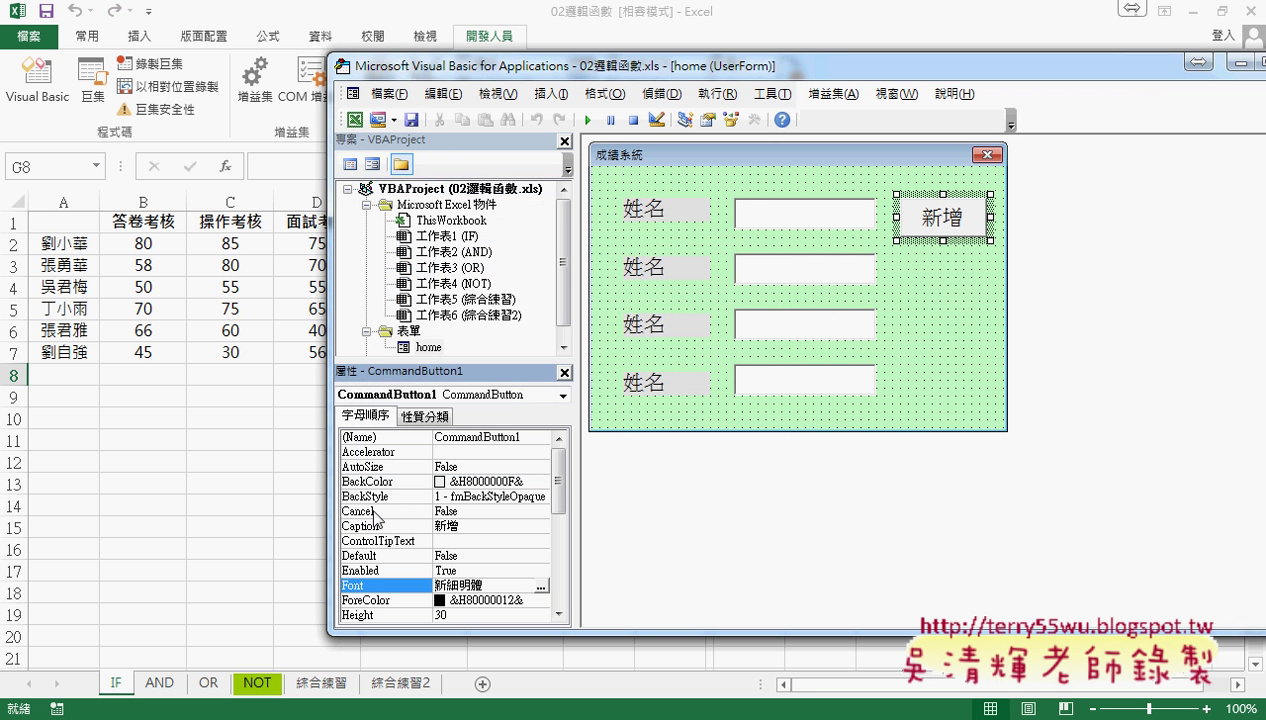
Step: Set the 新增 caption's ForeColor to red from the palette and widen the form slightly
left_click(397, 602)
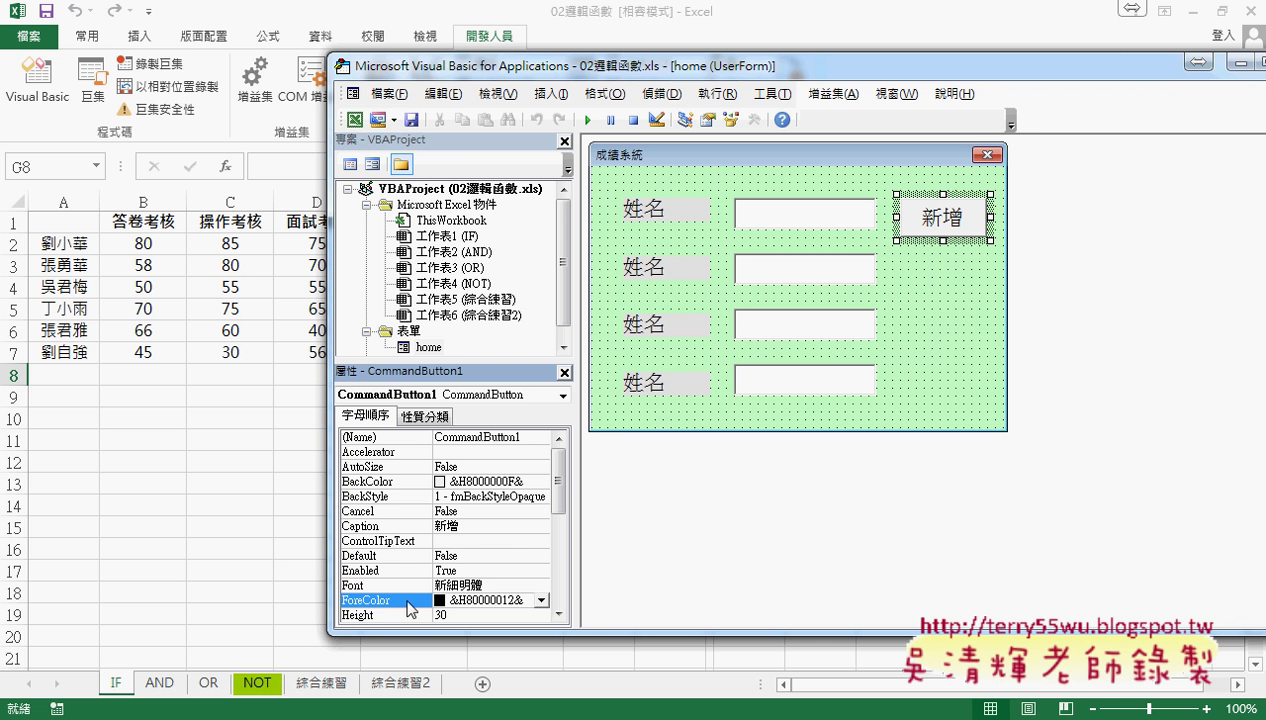
left_click(540, 600)
left_click(541, 600)
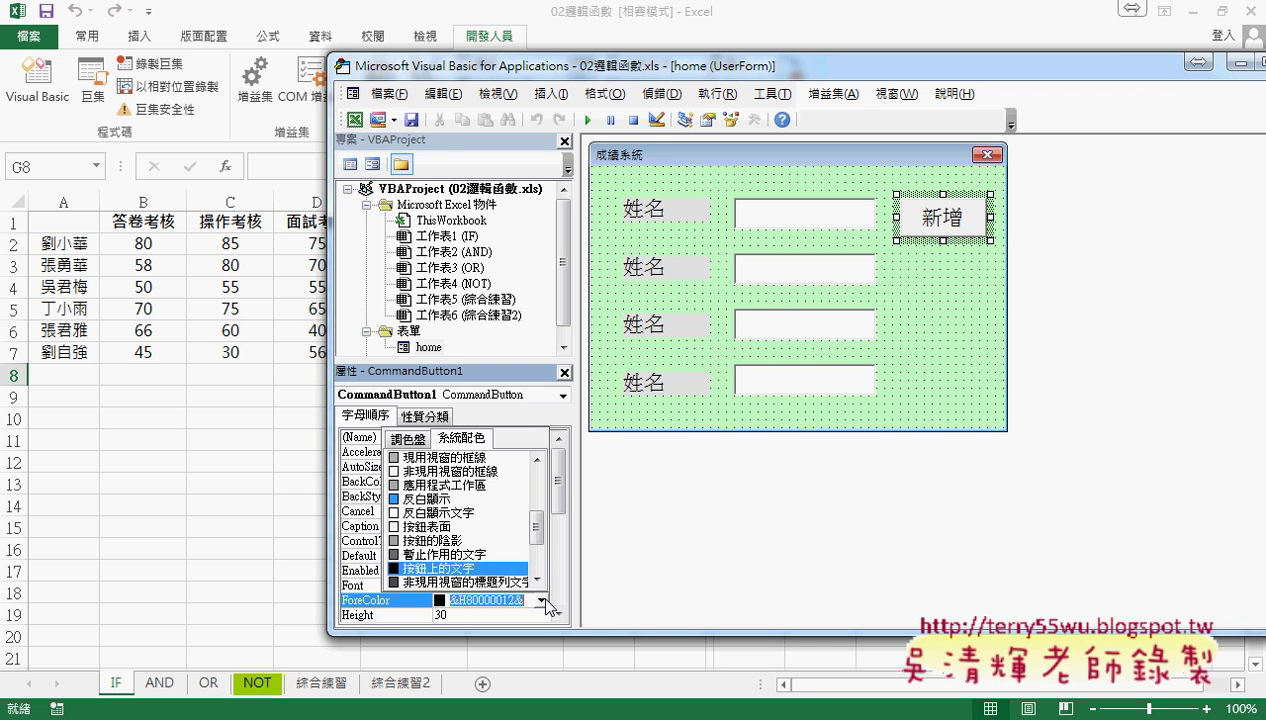
left_click(410, 440)
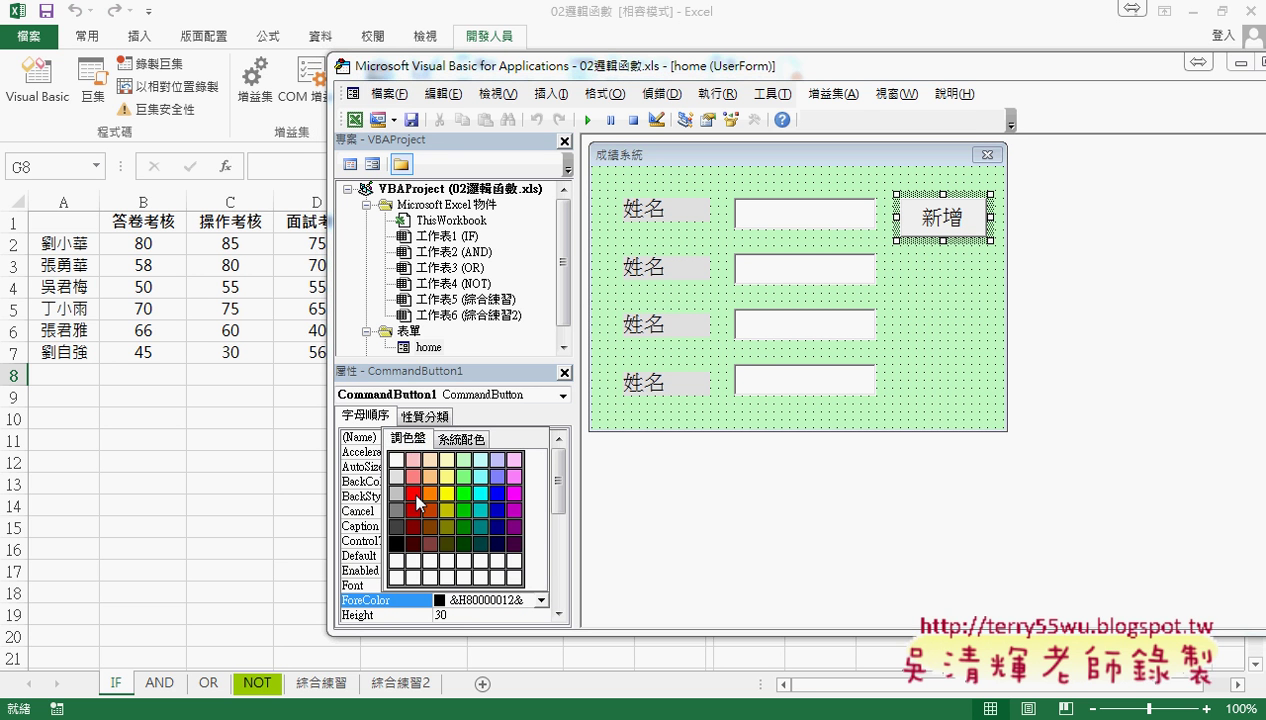
left_click(413, 492)
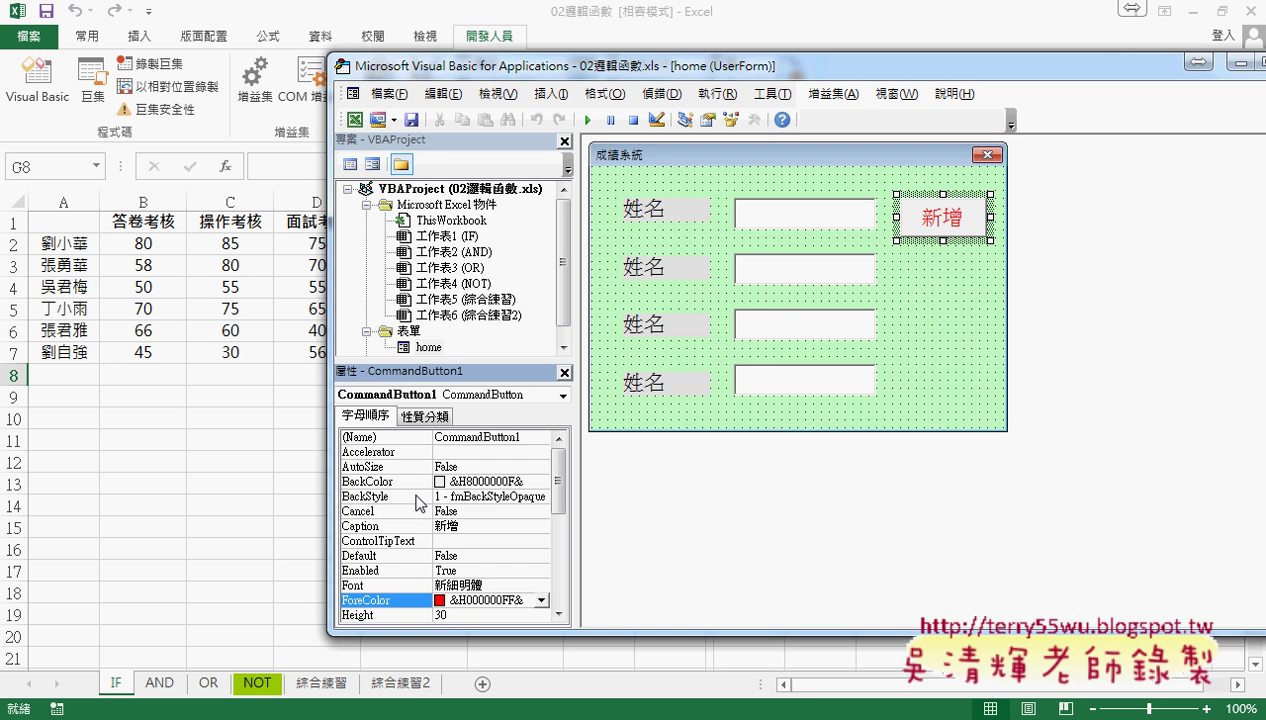
left_click(968, 381)
left_click_drag(1010, 286, 1016, 286)
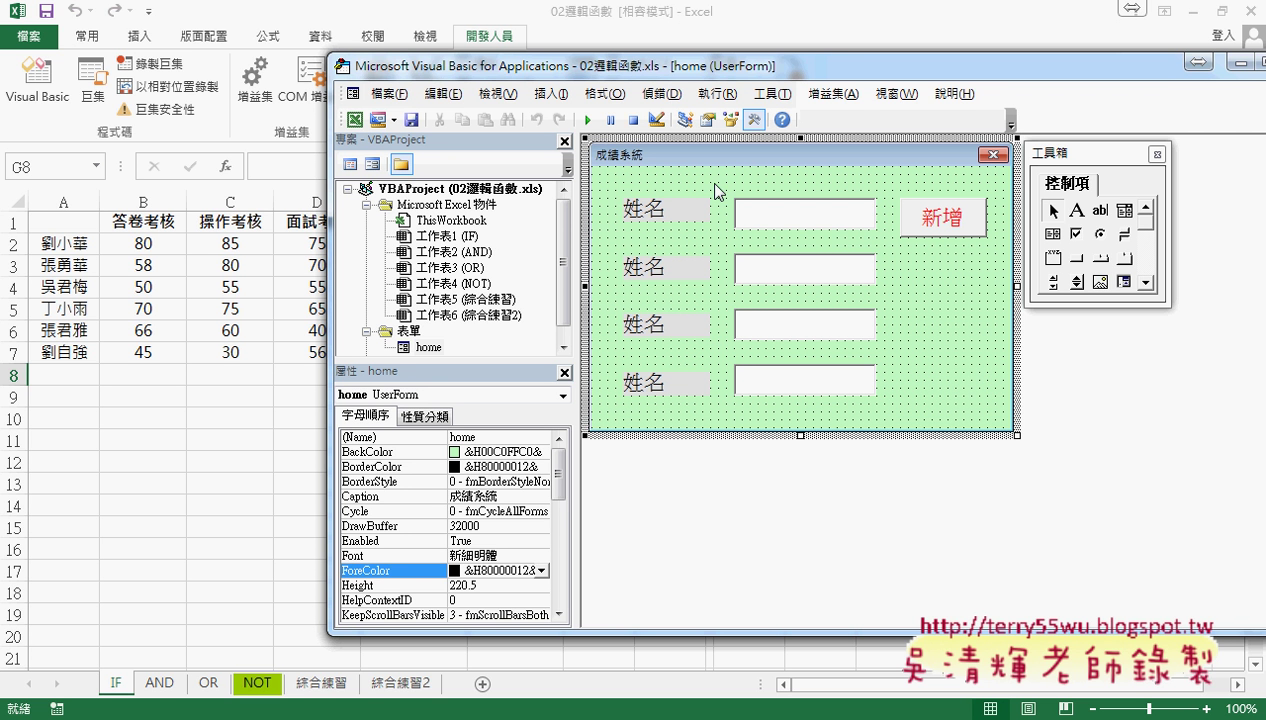
Step: Test-run the form by typing AAA into it, then close it
left_click(589, 121)
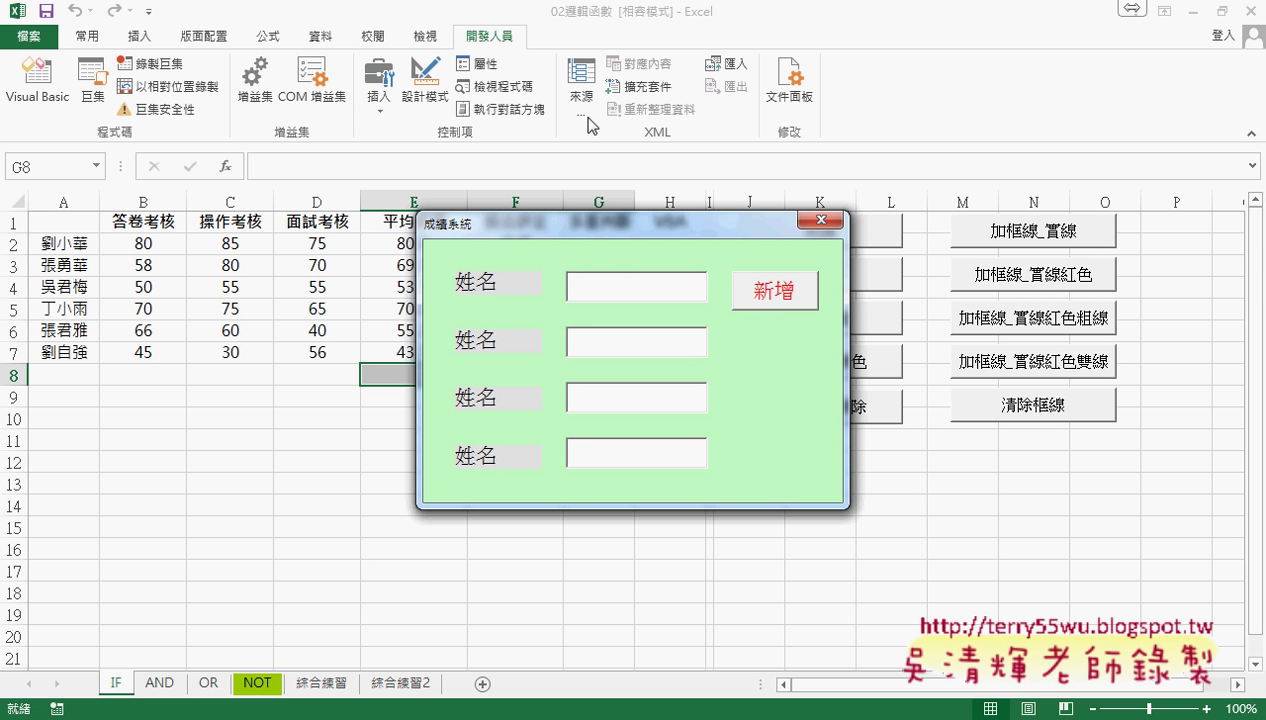
type("AA")
type("A")
left_click(820, 220)
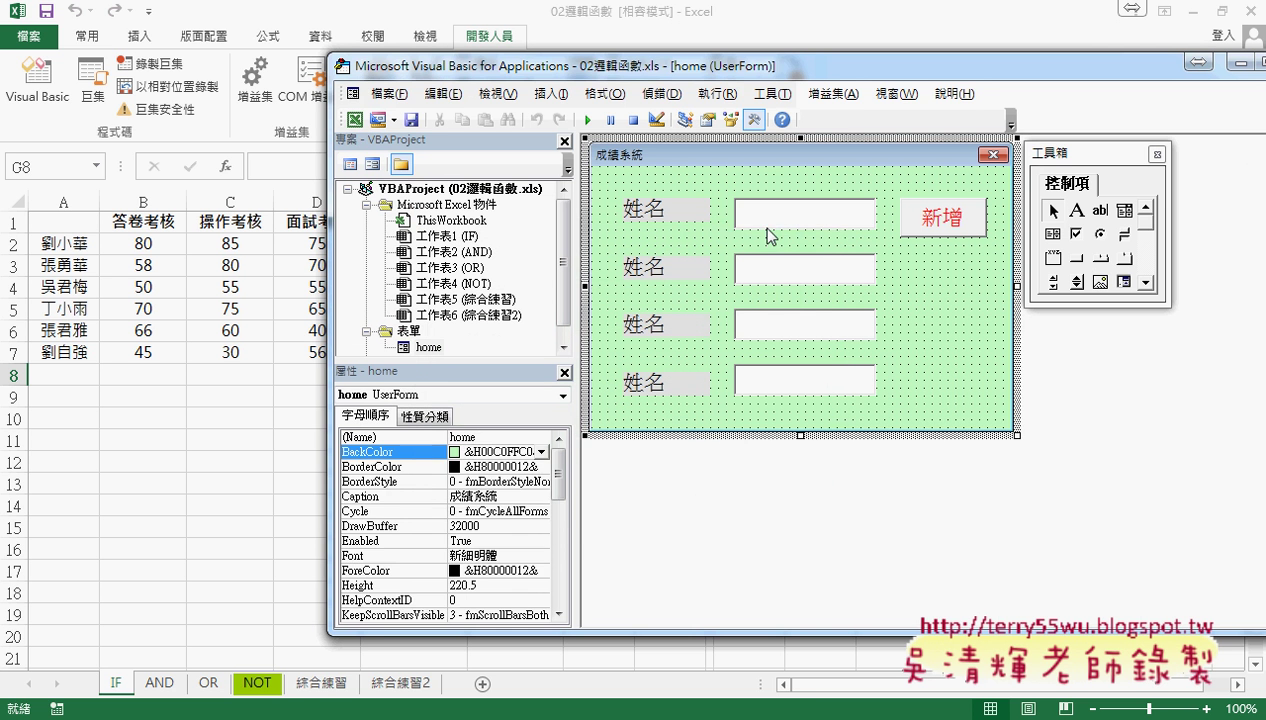
Step: Set font size 16 for all four text boxes, then run the form again
left_click(795, 277, "ctrl")
left_click(791, 325, "ctrl")
left_click(792, 386, "ctrl")
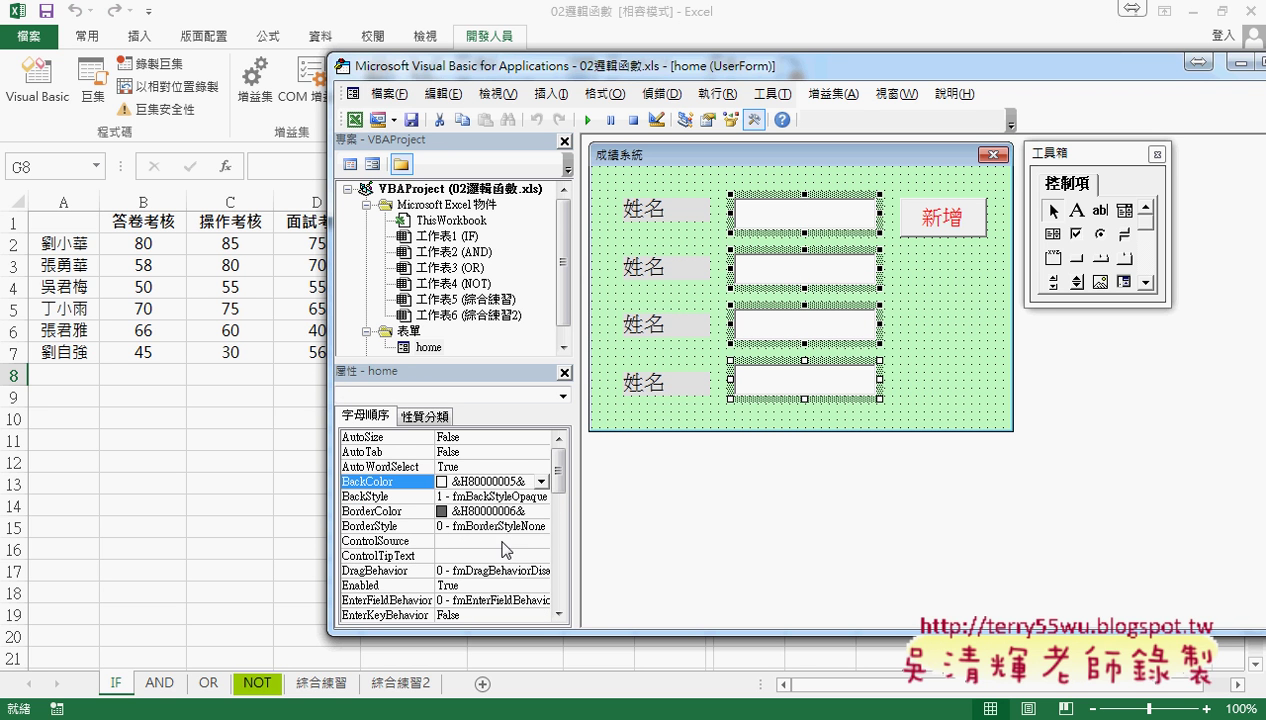
left_click_drag(558, 484, 567, 500)
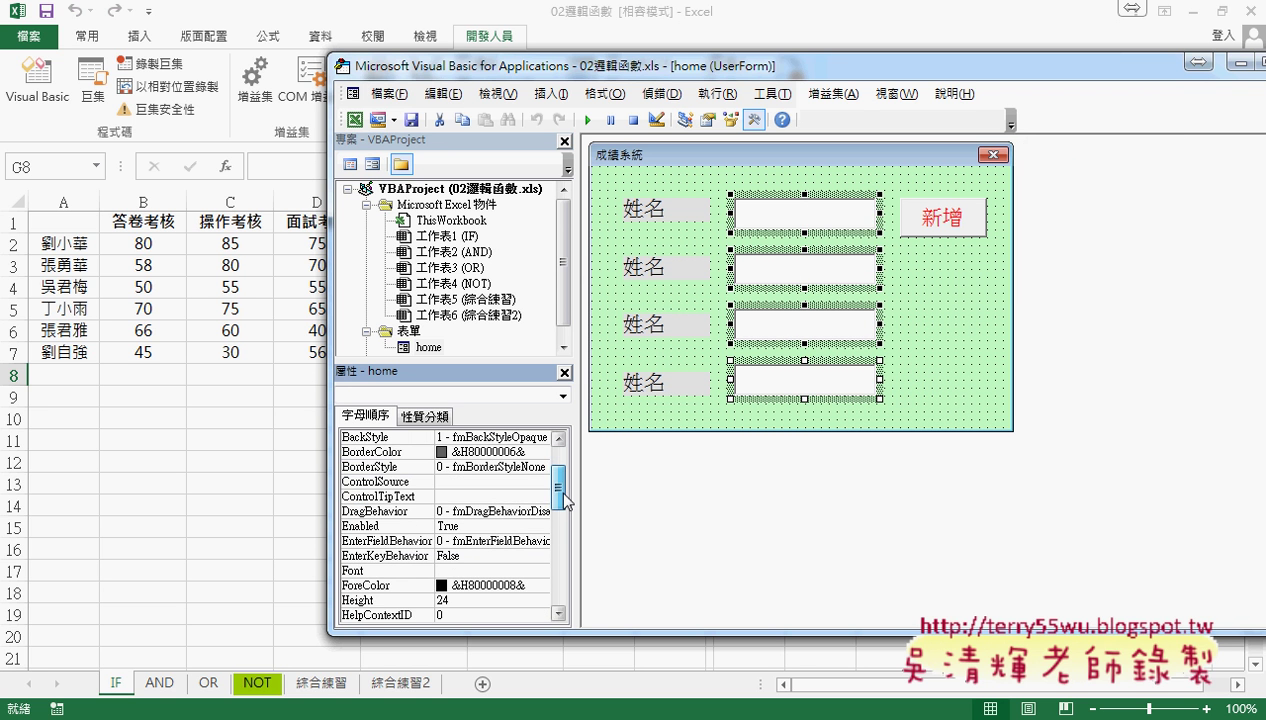
left_click(373, 568)
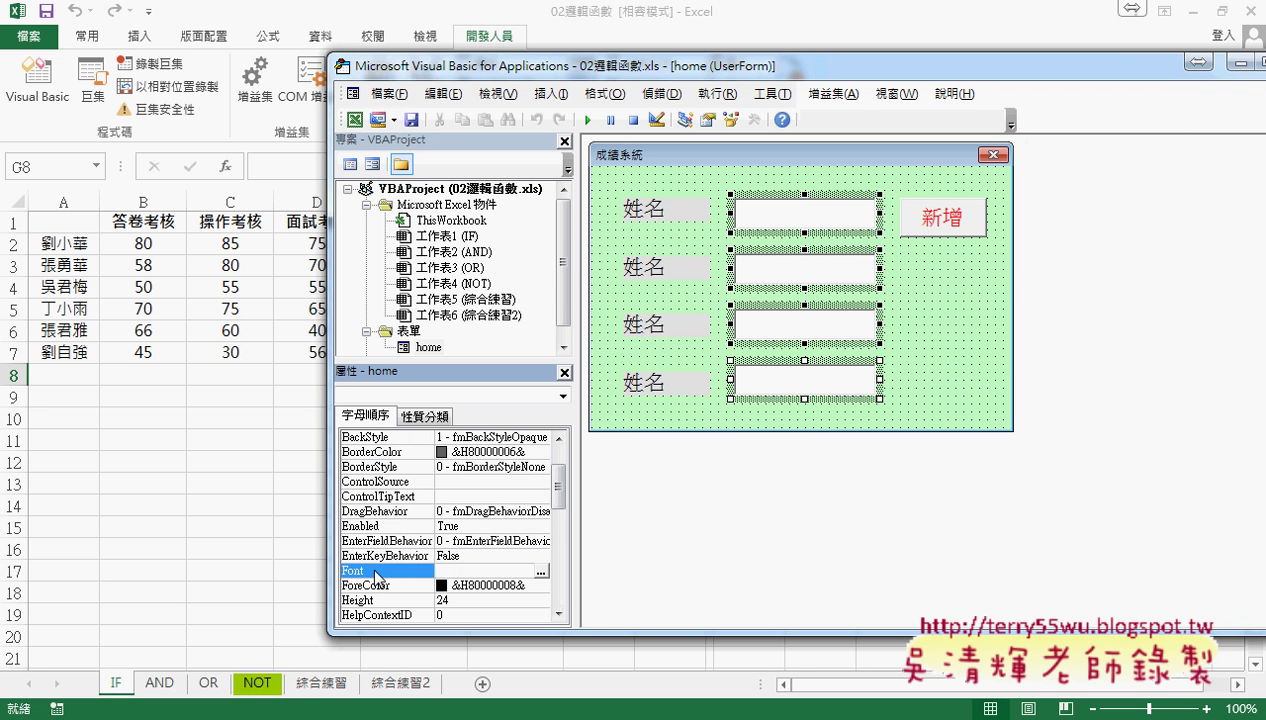
left_click(546, 571)
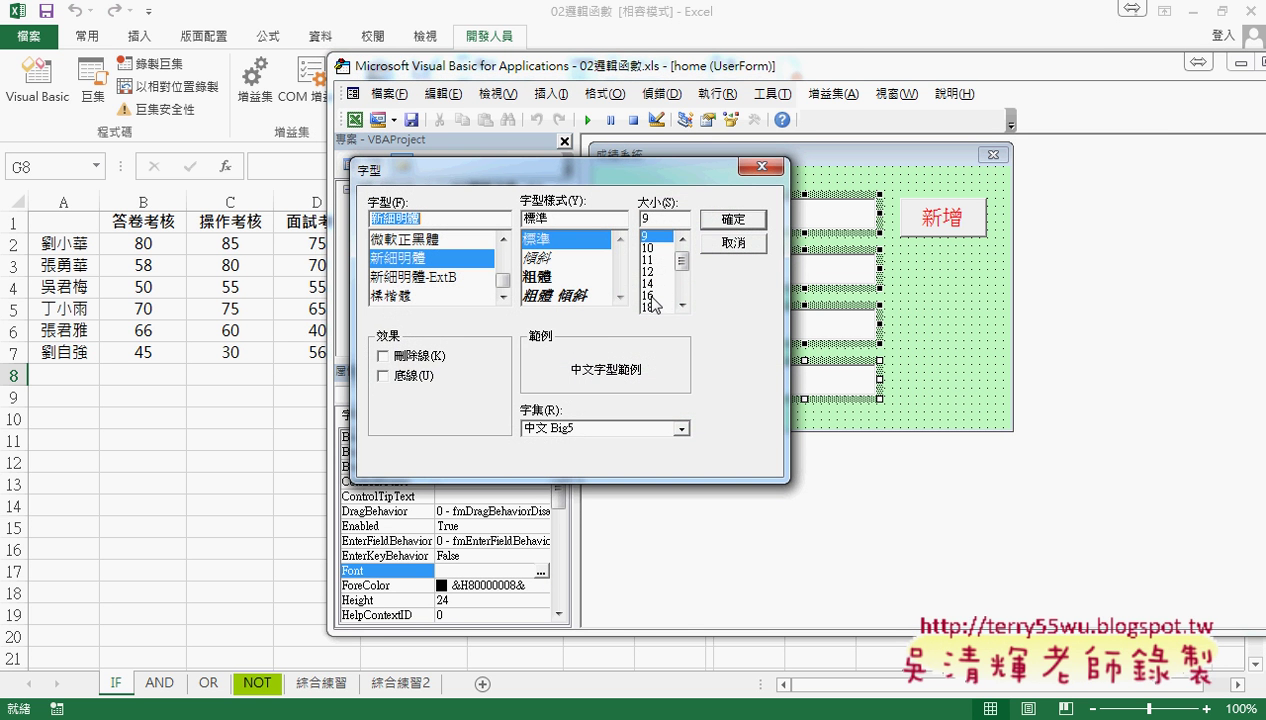
left_click(652, 297)
left_click(715, 222)
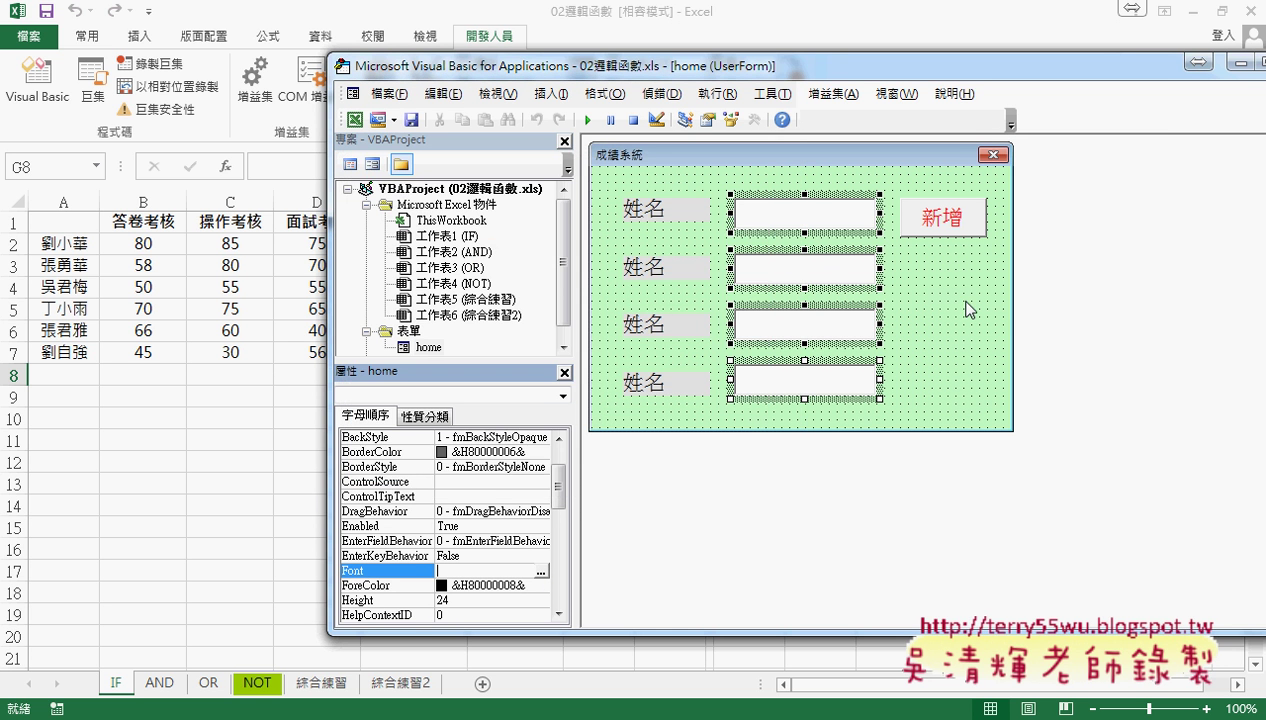
left_click(968, 310)
left_click(587, 120)
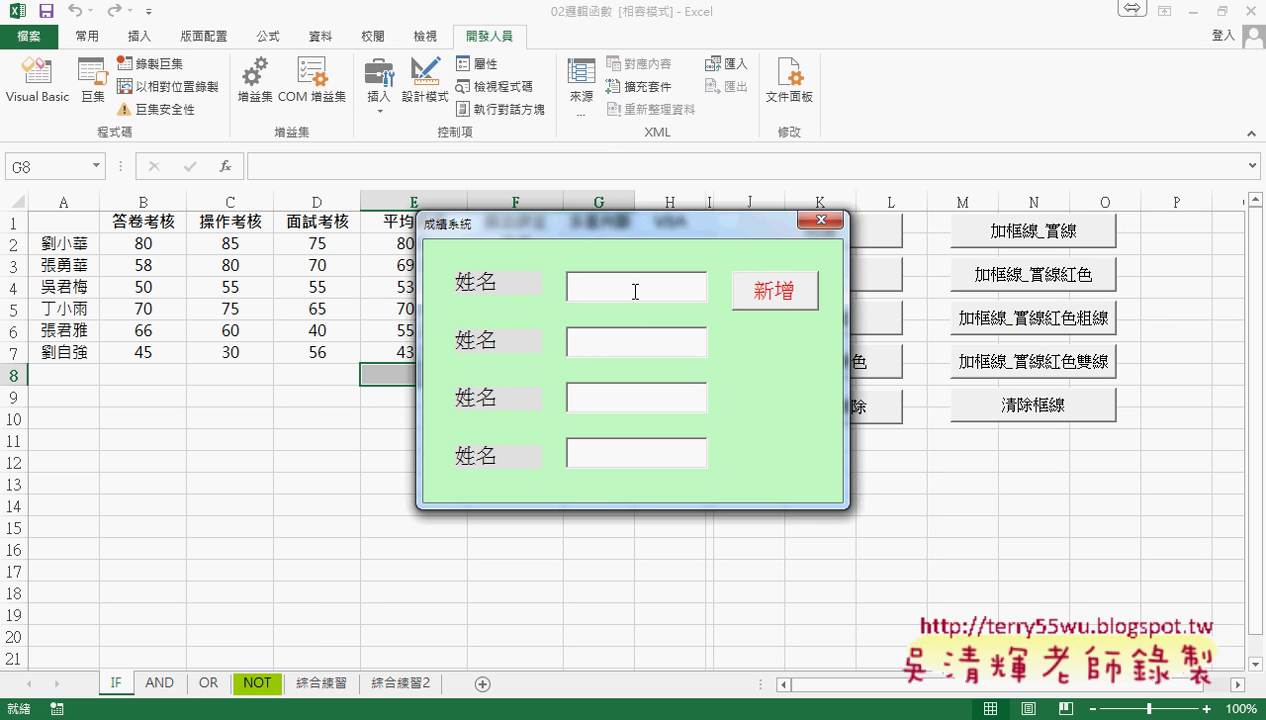
Step: Enter AAA, 50, 60 and 50 into the four boxes, tabbing through to the 新增 button
type("AAA")
key("Tab")
type("50")
key("Tab")
type("6")
type("0")
key("Tab")
type("50")
key("Tab")
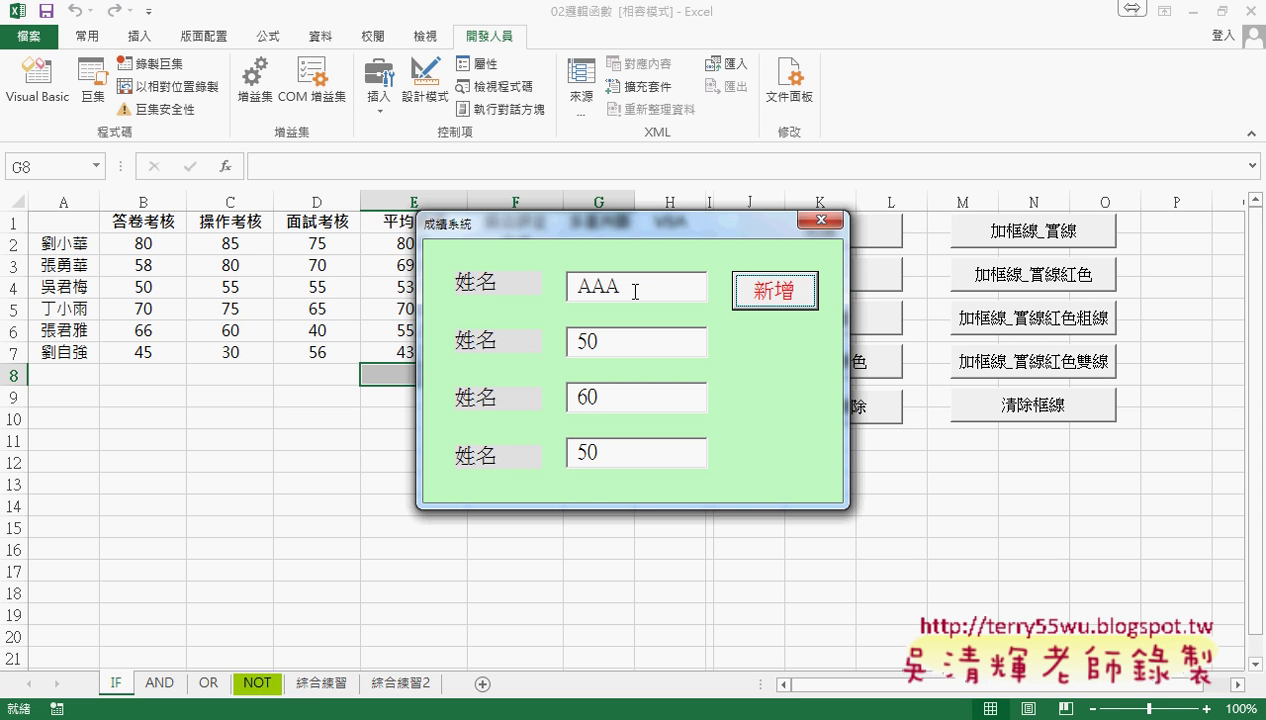